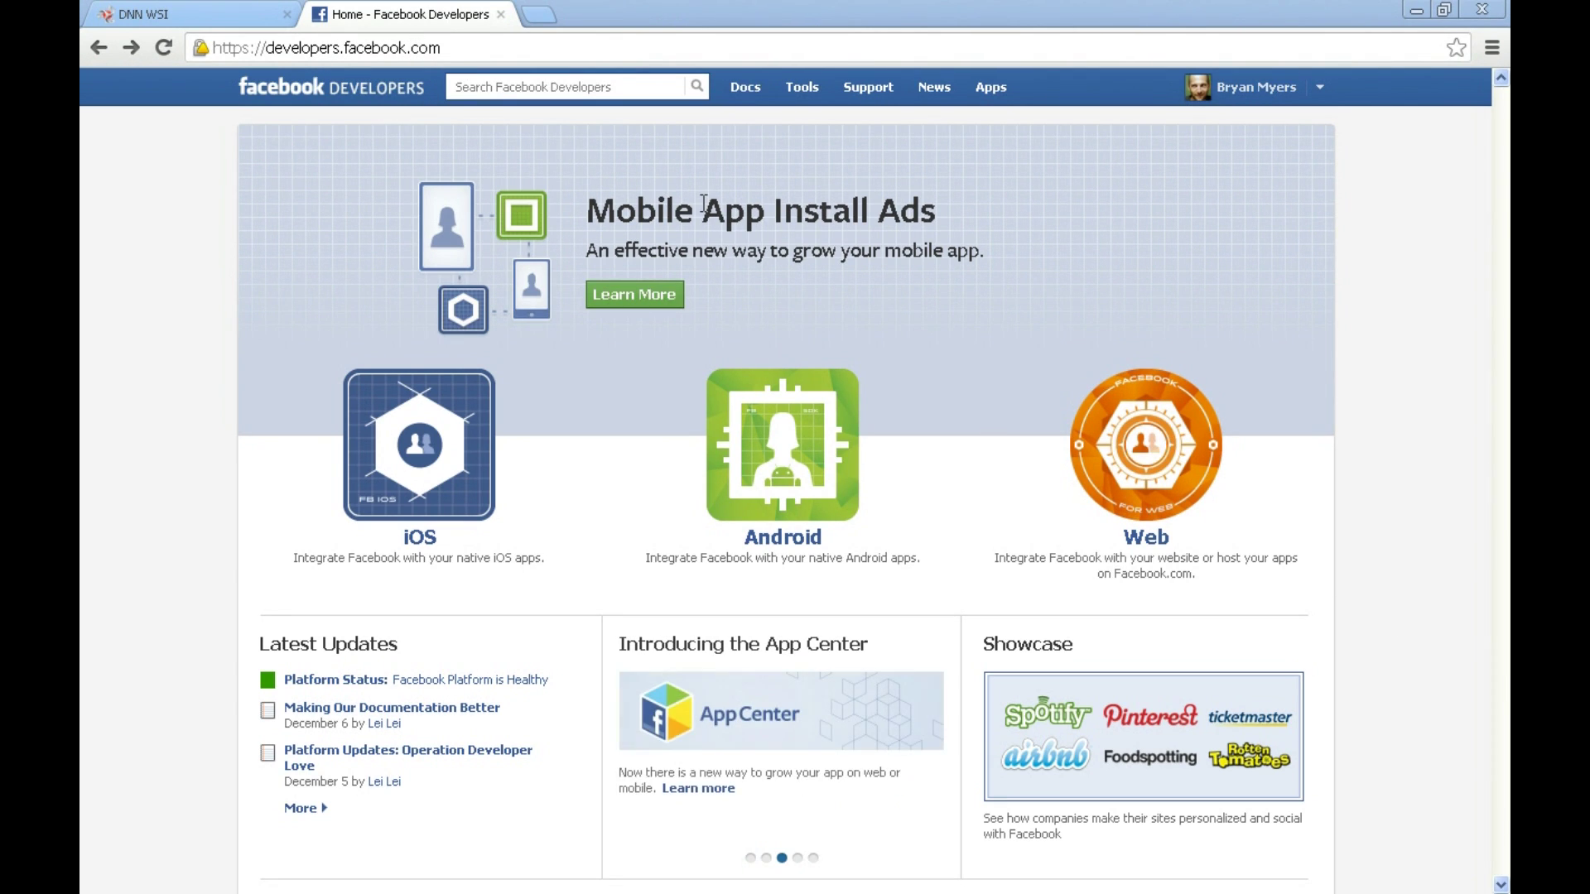
- Go through Web, Core Concepts and Social Plugins to the Like Box plugin page
click(1148, 457)
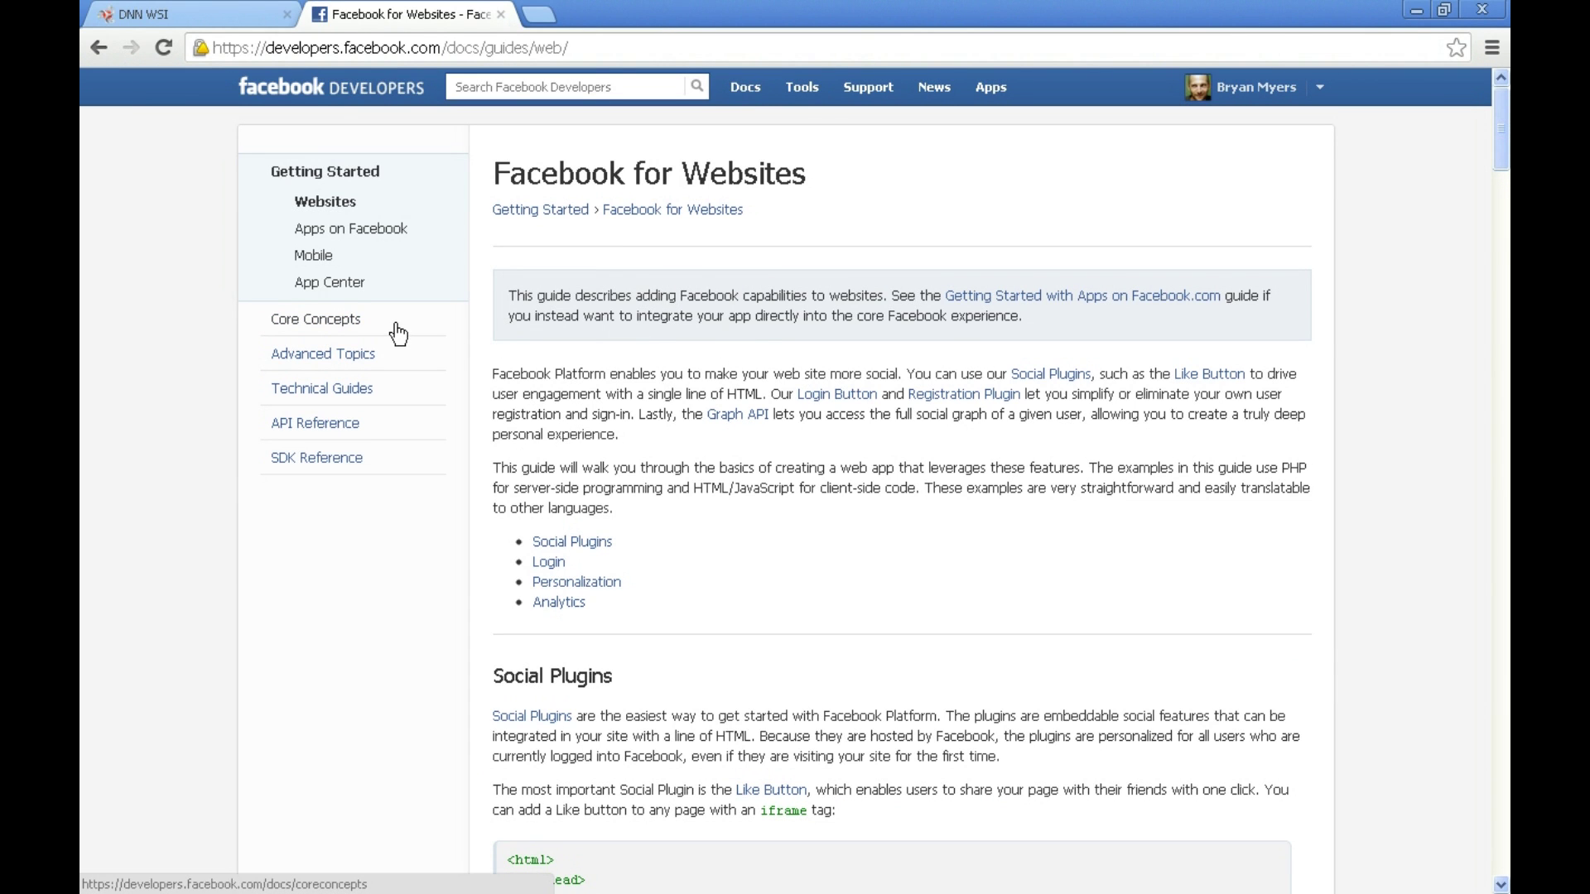
click(343, 321)
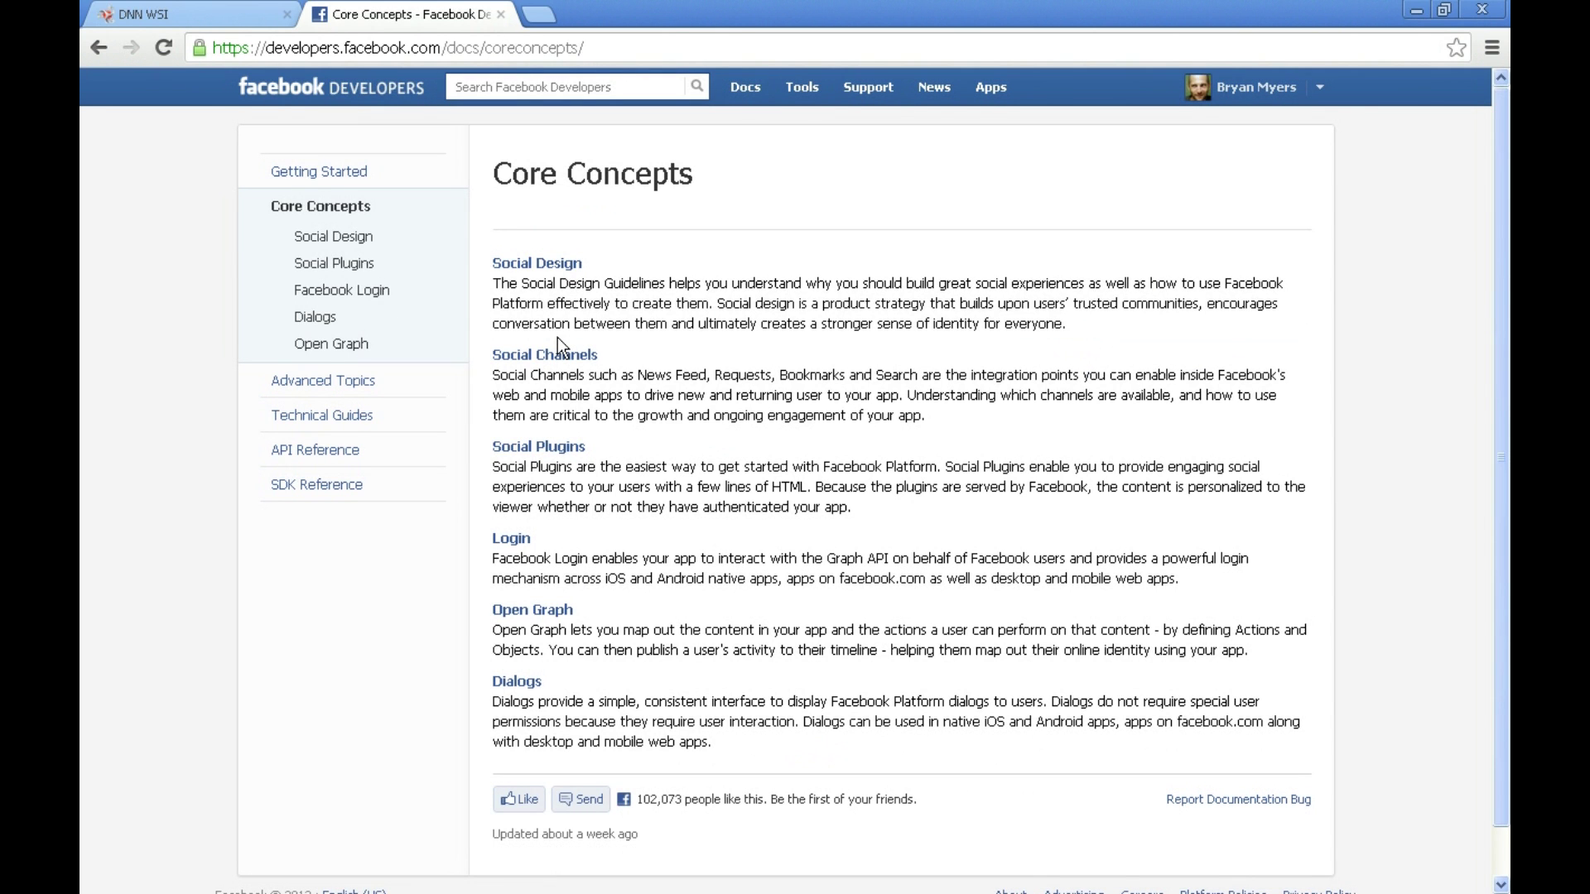
click(333, 263)
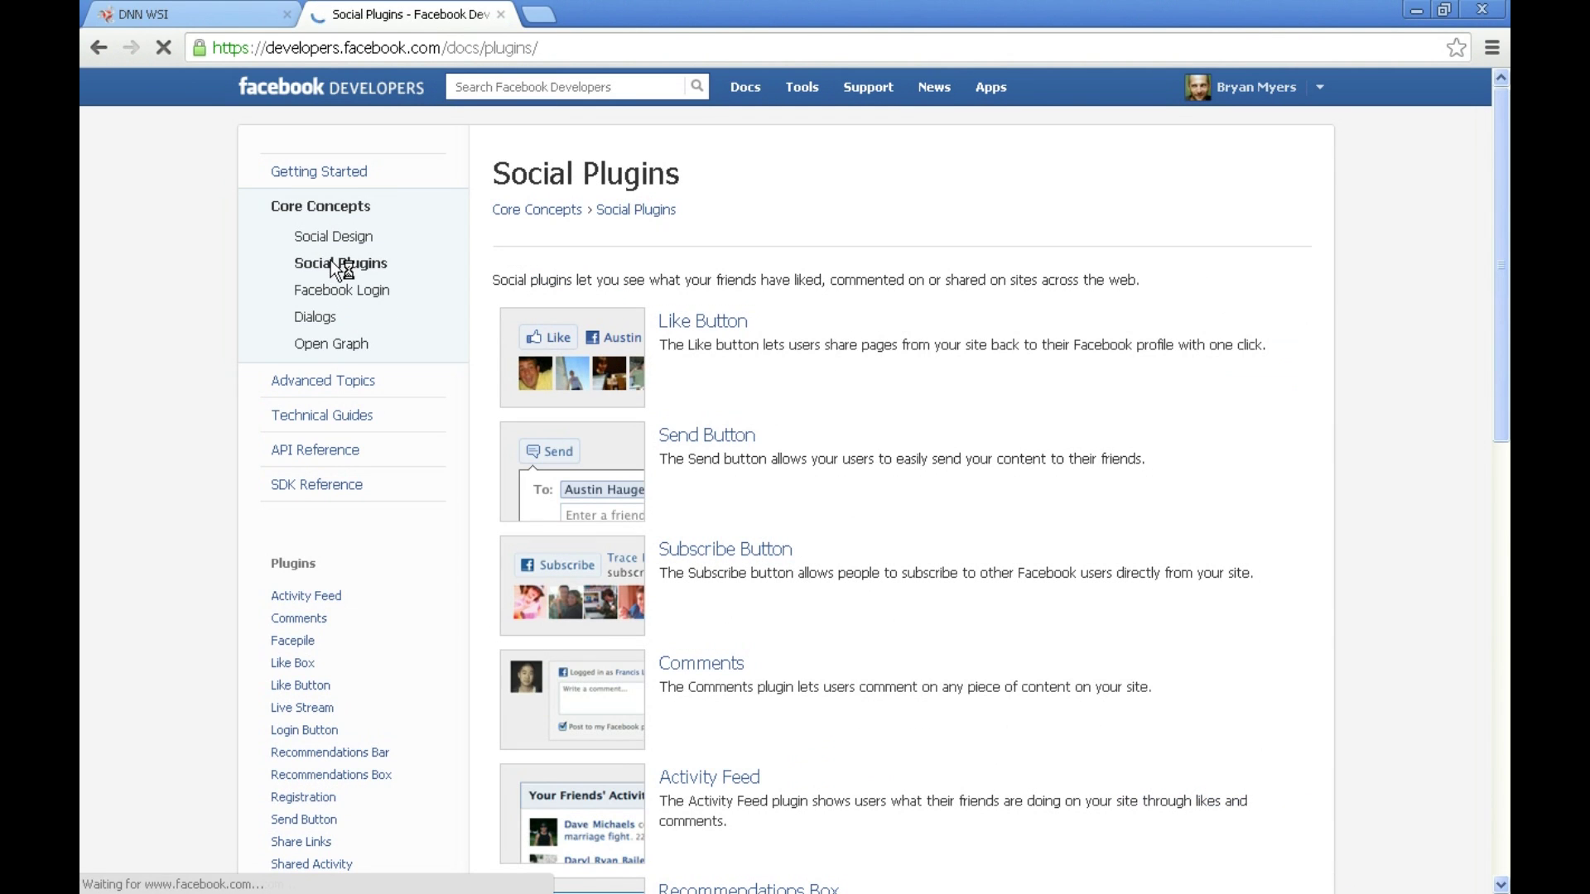
scroll(771, 245, down, 5)
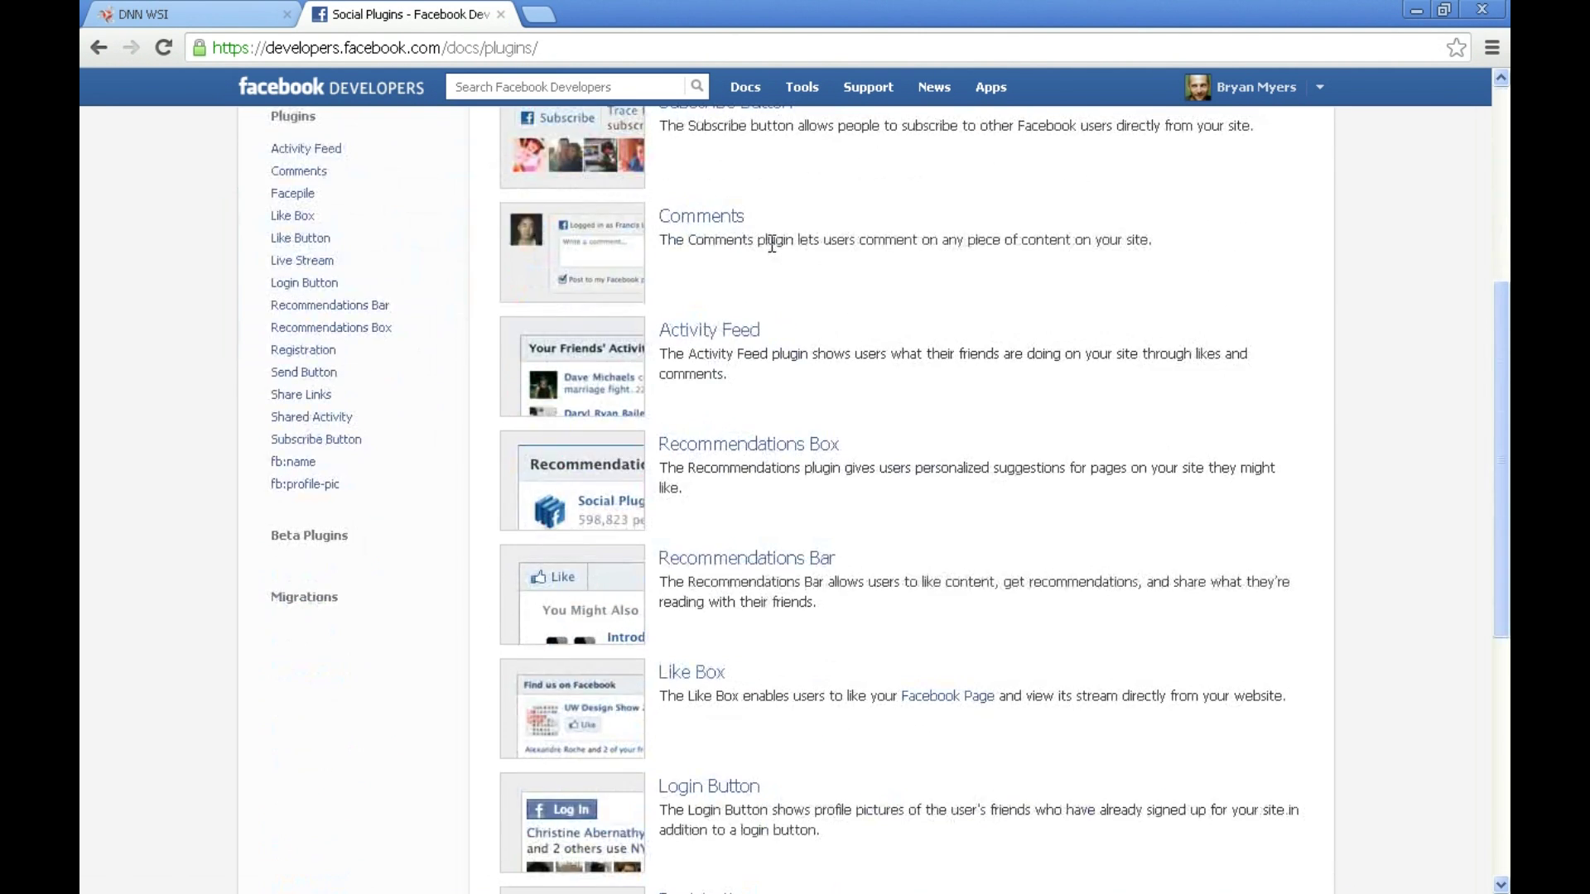
scroll(771, 245, down, 4)
scroll(792, 449, up, 8)
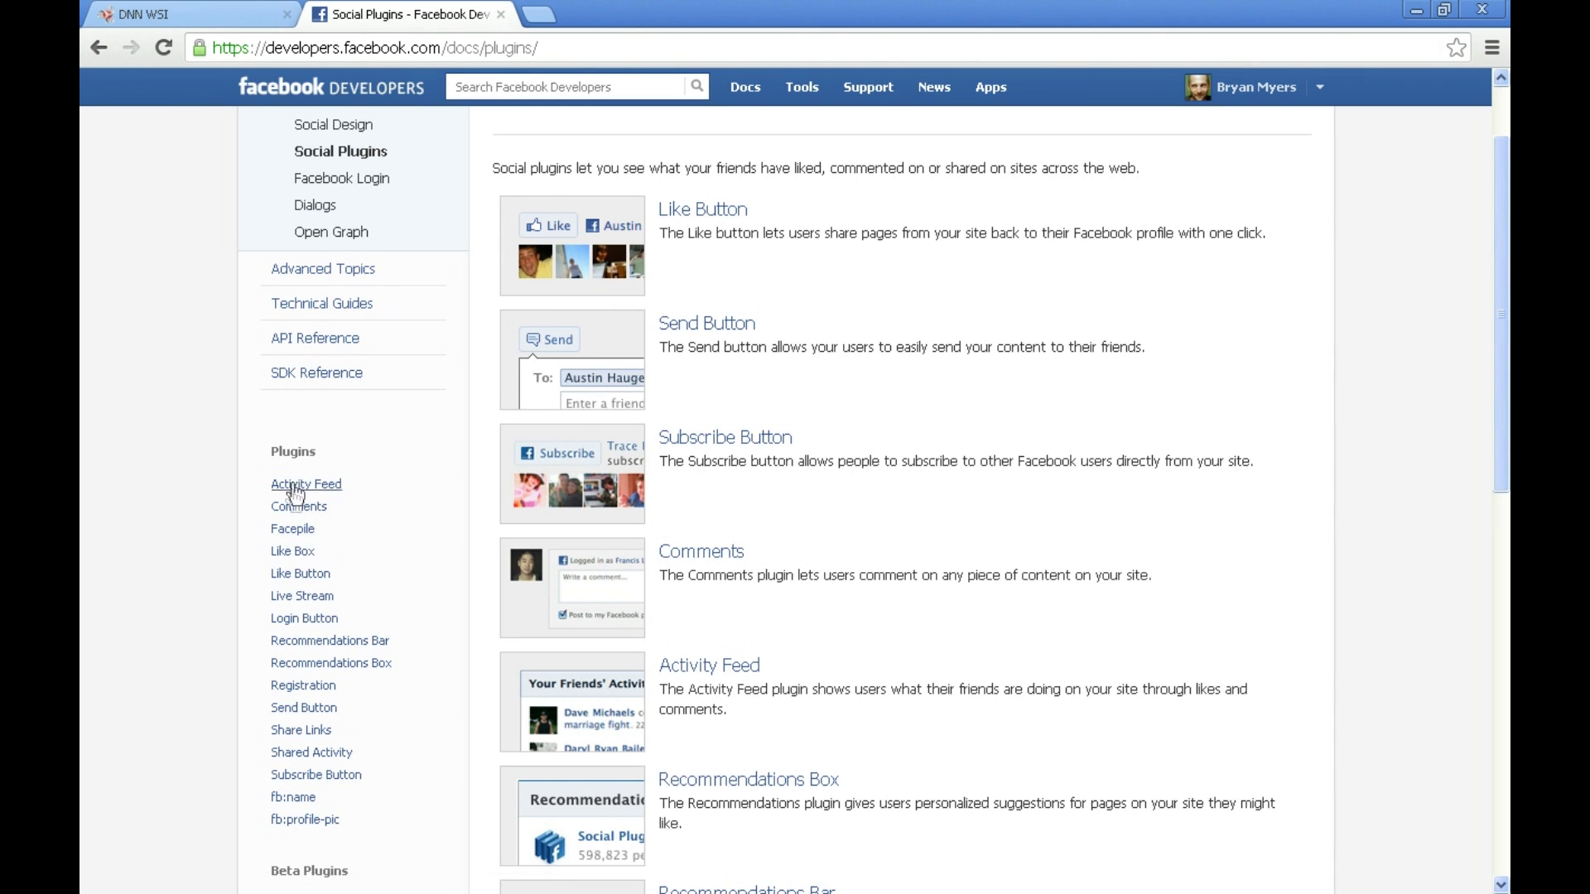
scroll(394, 494, down, 3)
scroll(394, 494, up, 1)
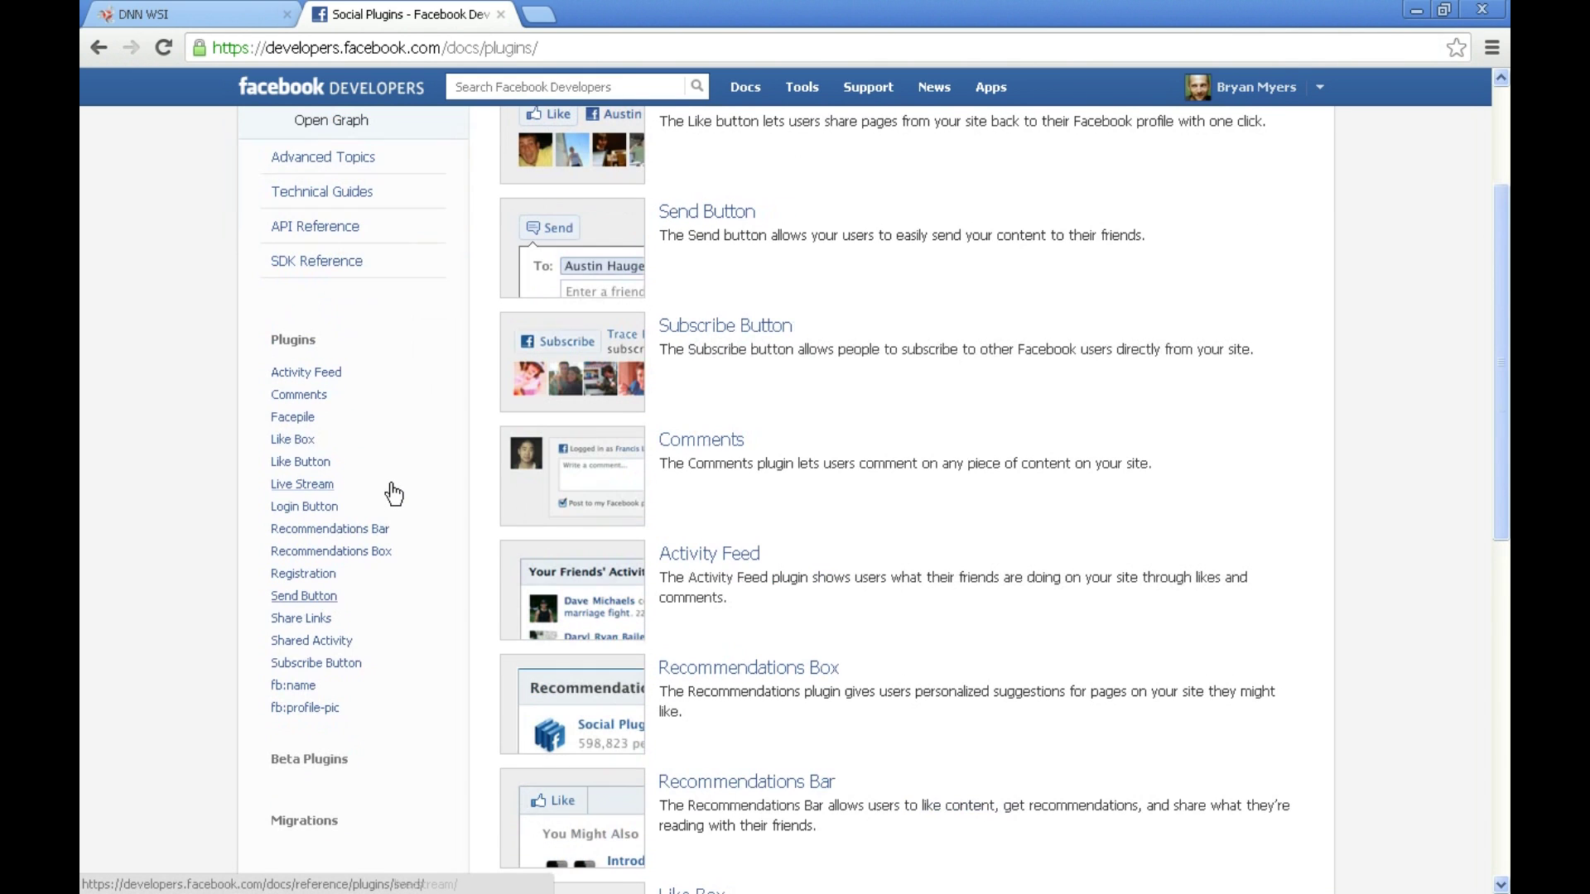
click(293, 443)
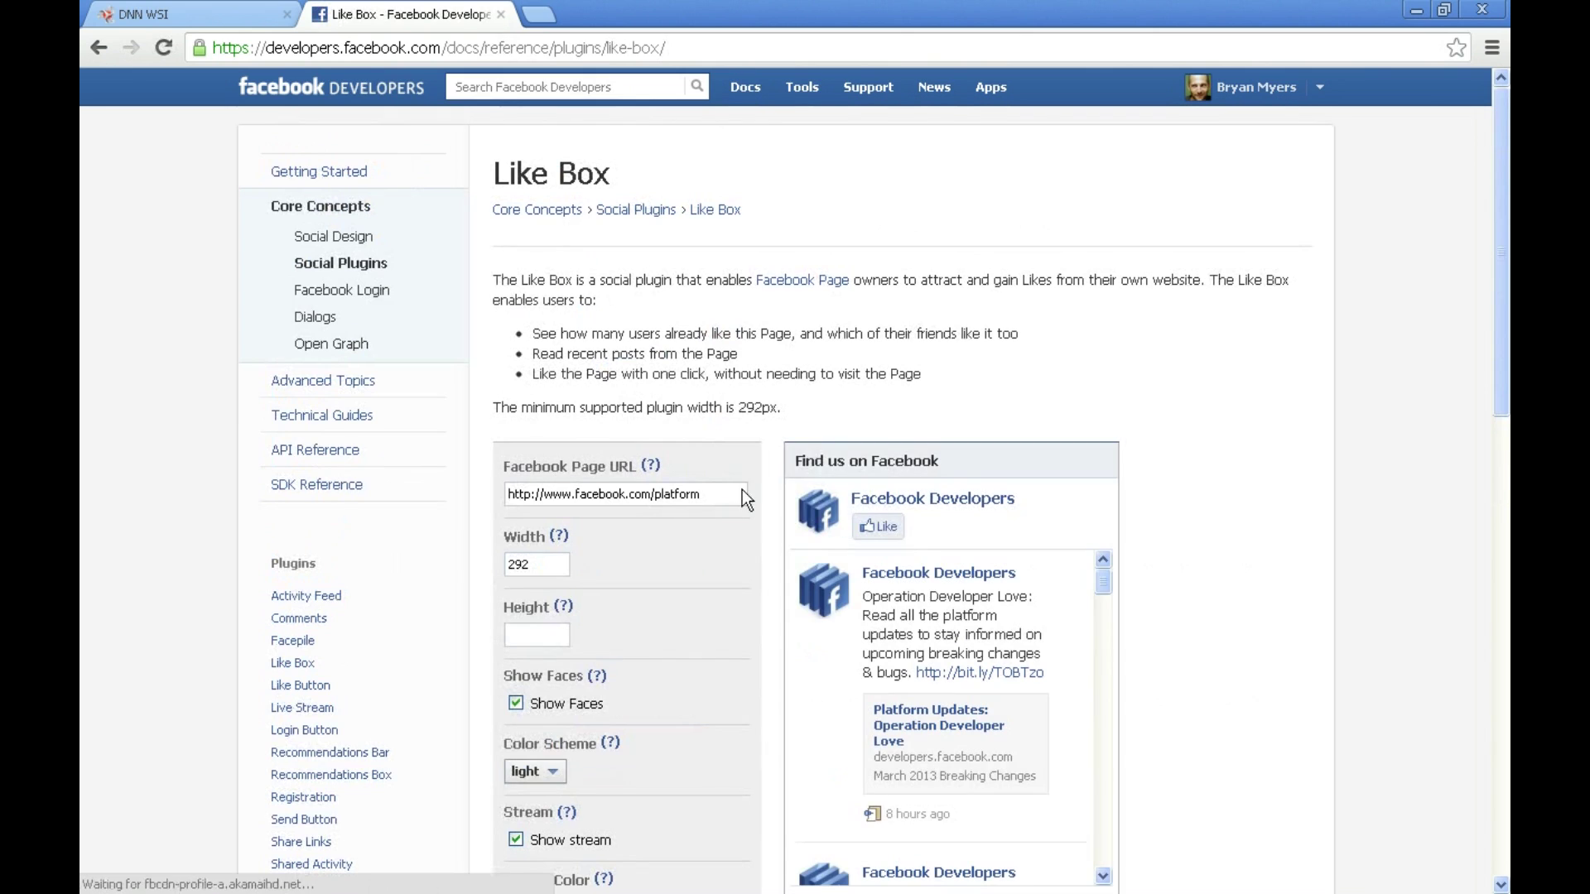
scroll(1052, 515, down, 1)
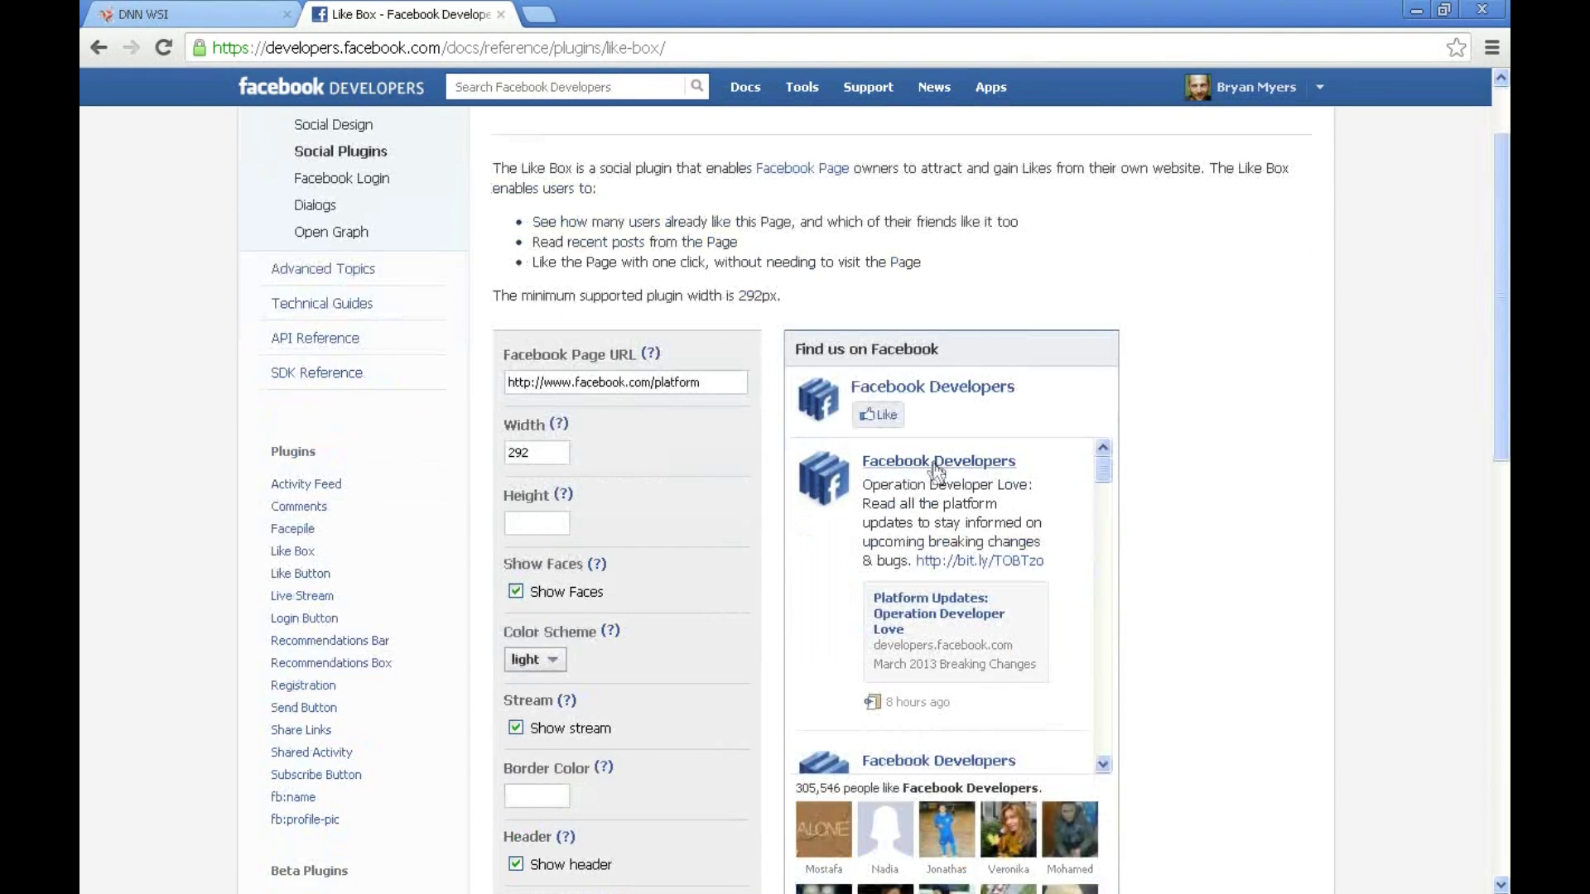
click(709, 382)
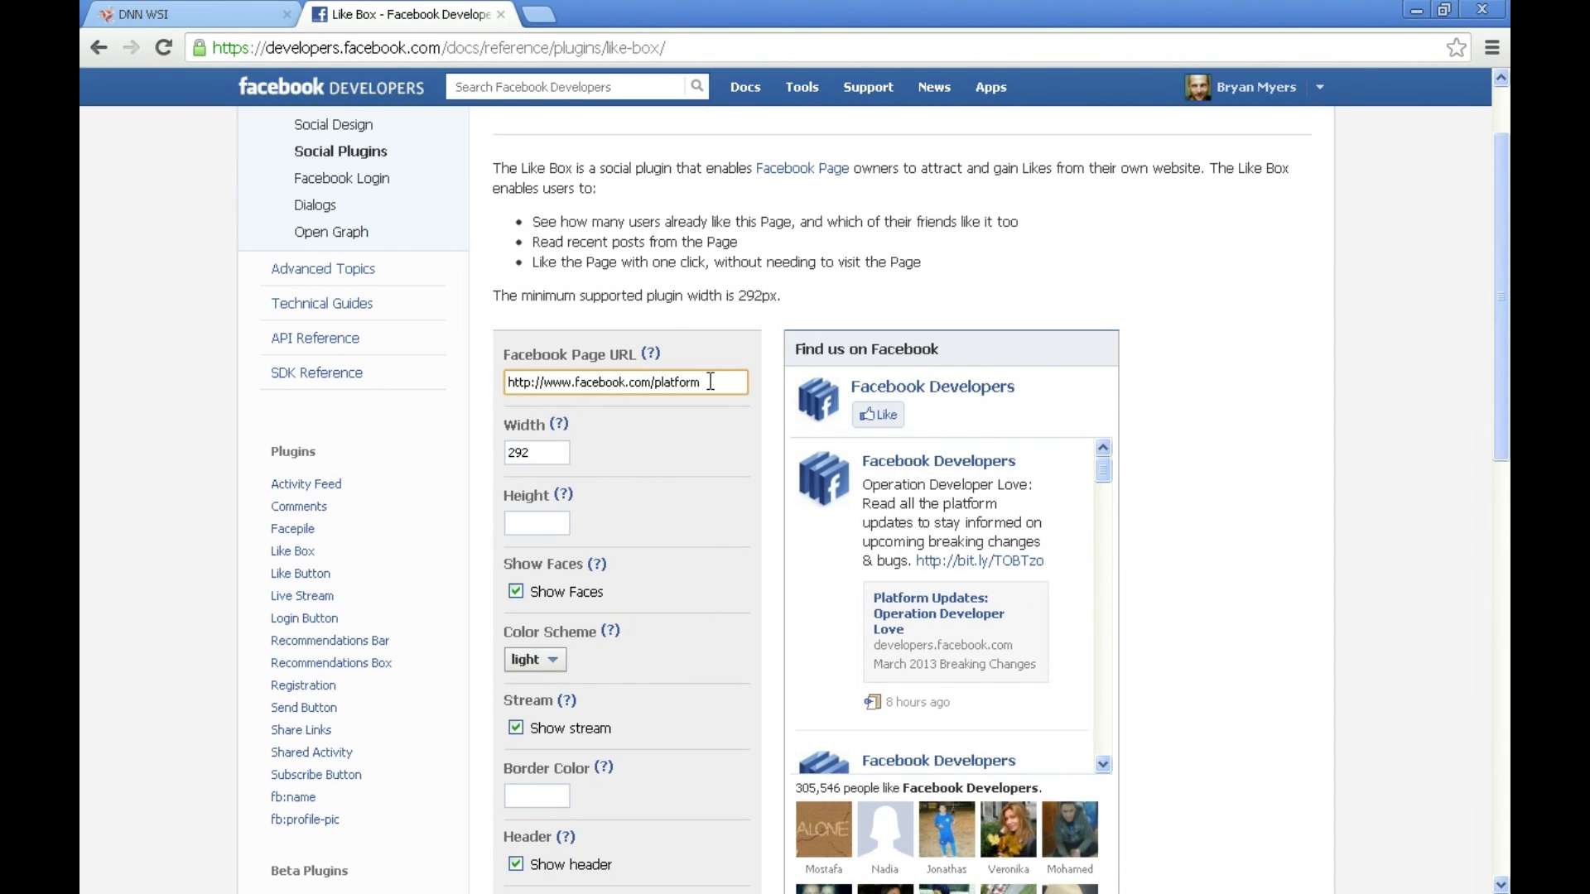
double_click(710, 382)
text(W)
key(BackSpace)
text(AmesWSI)
click(549, 448)
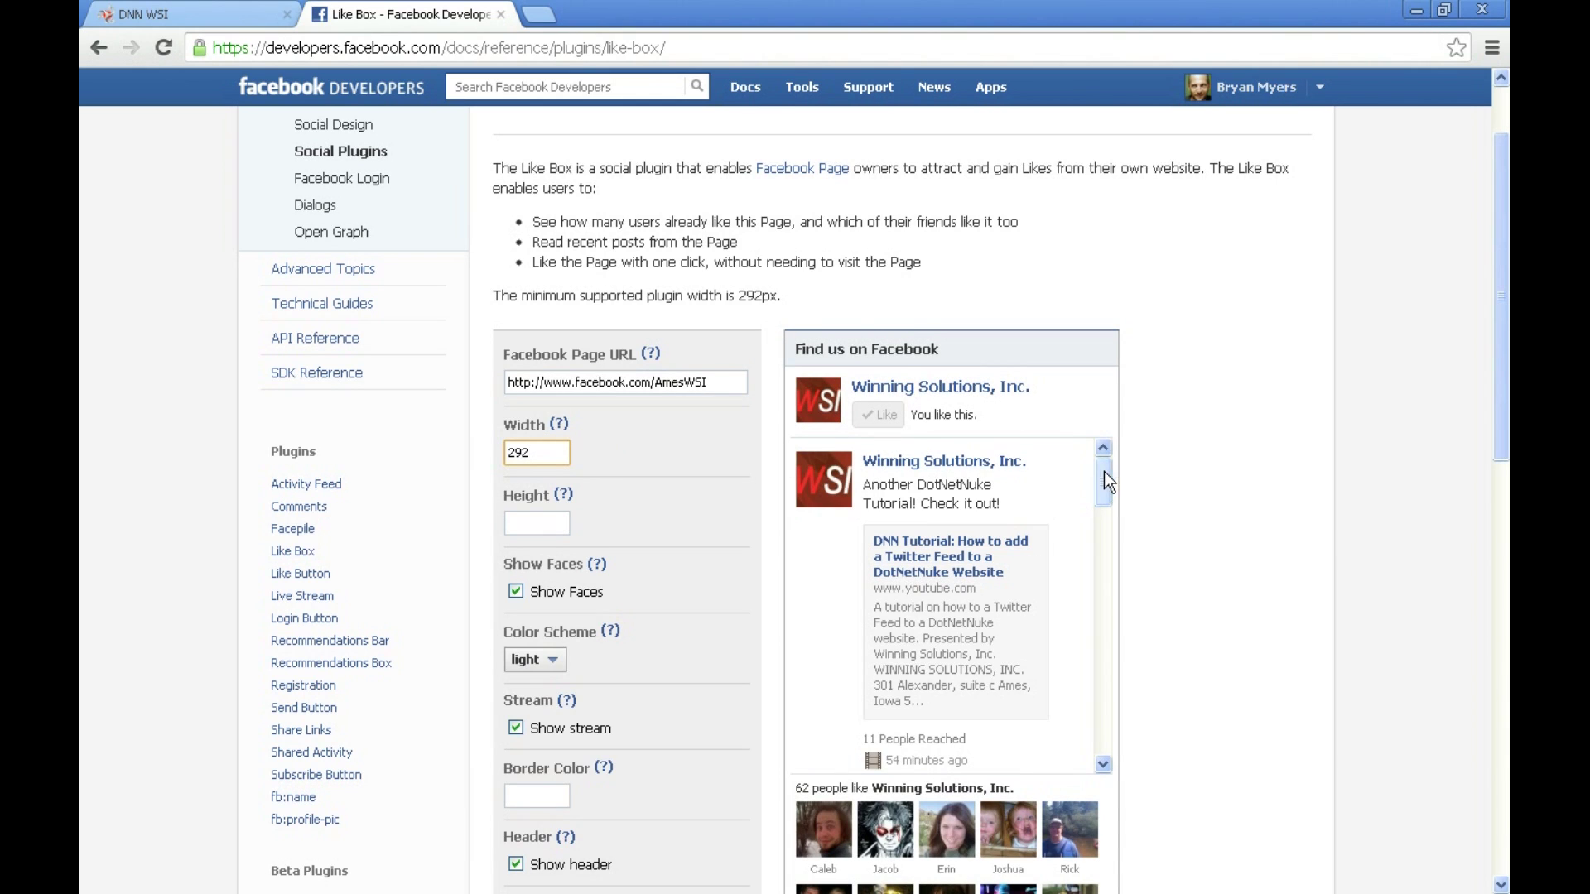
drag(1105, 470, 1134, 720)
scroll(1106, 708, down, 1)
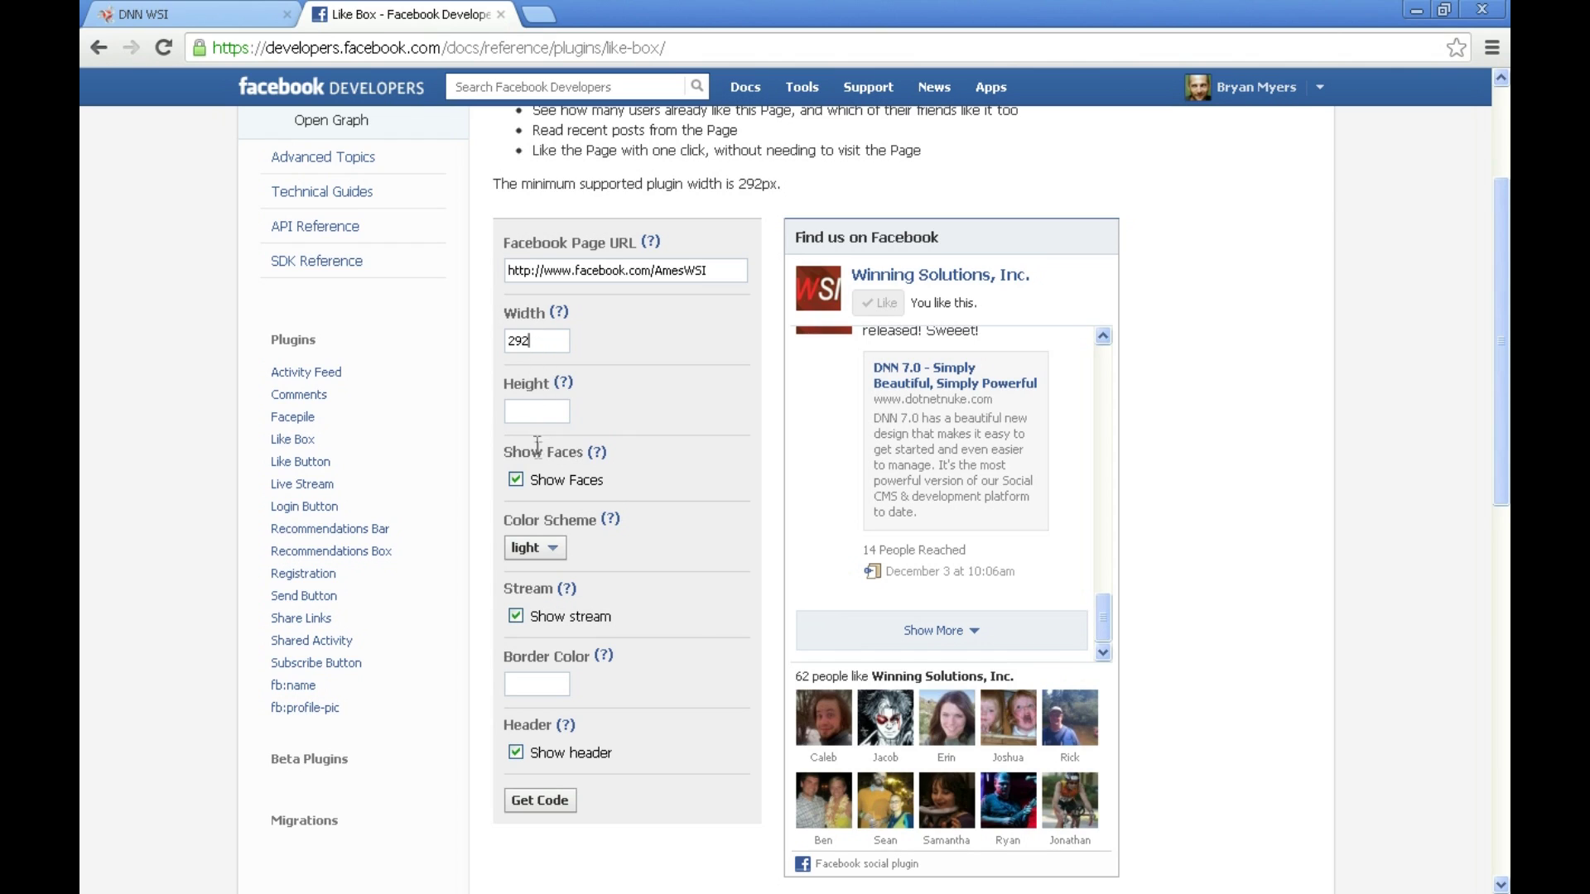
- Turn off Show Faces, keeping the light colour scheme, stream and header enabled
click(544, 488)
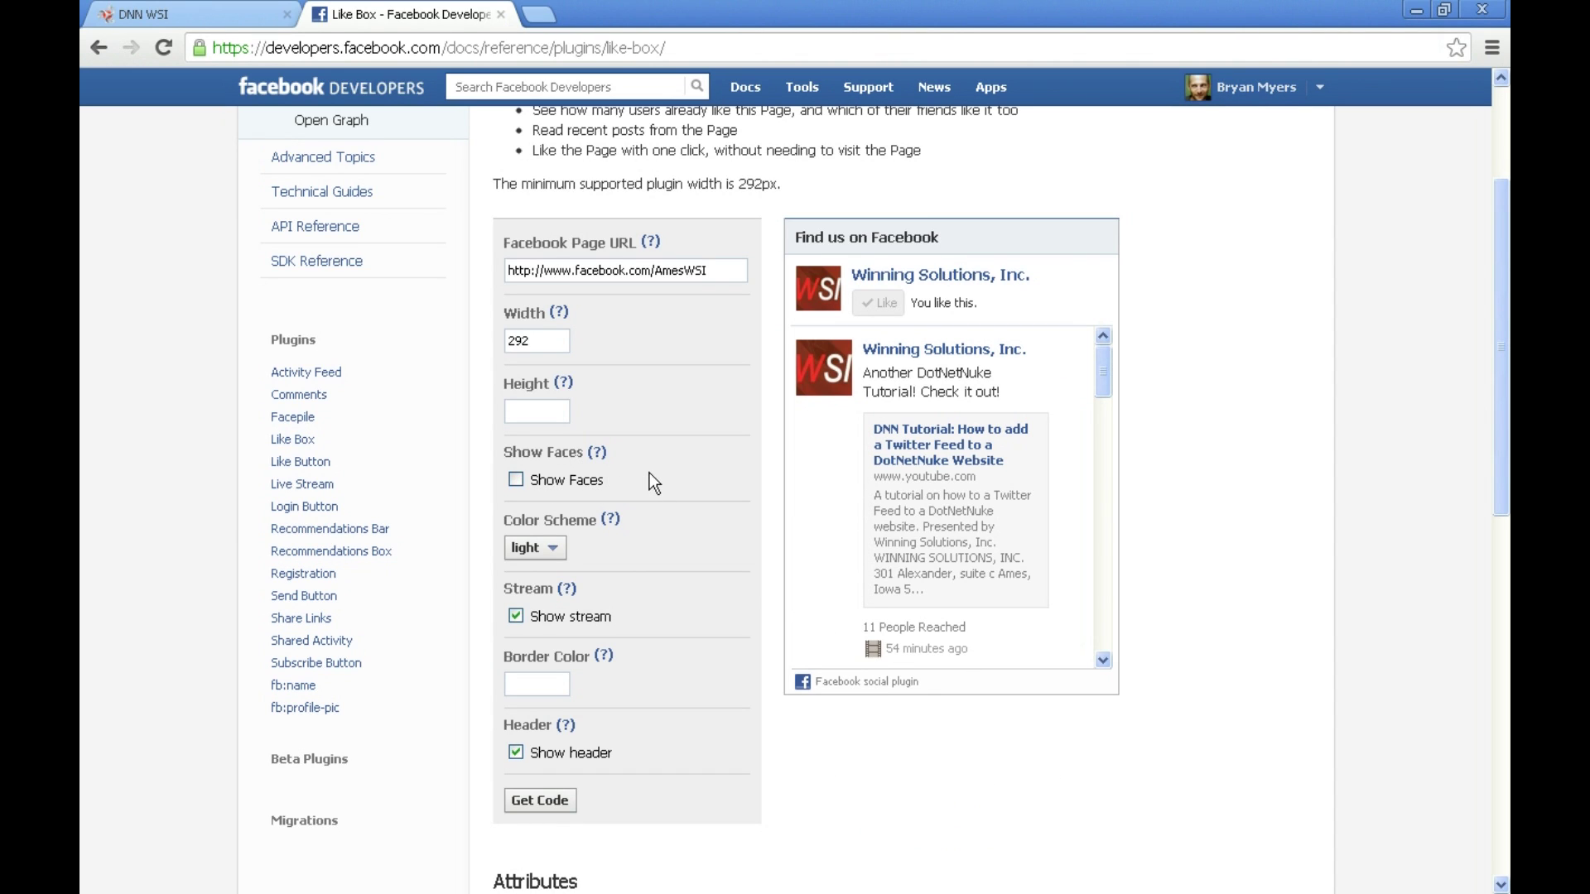
click(559, 550)
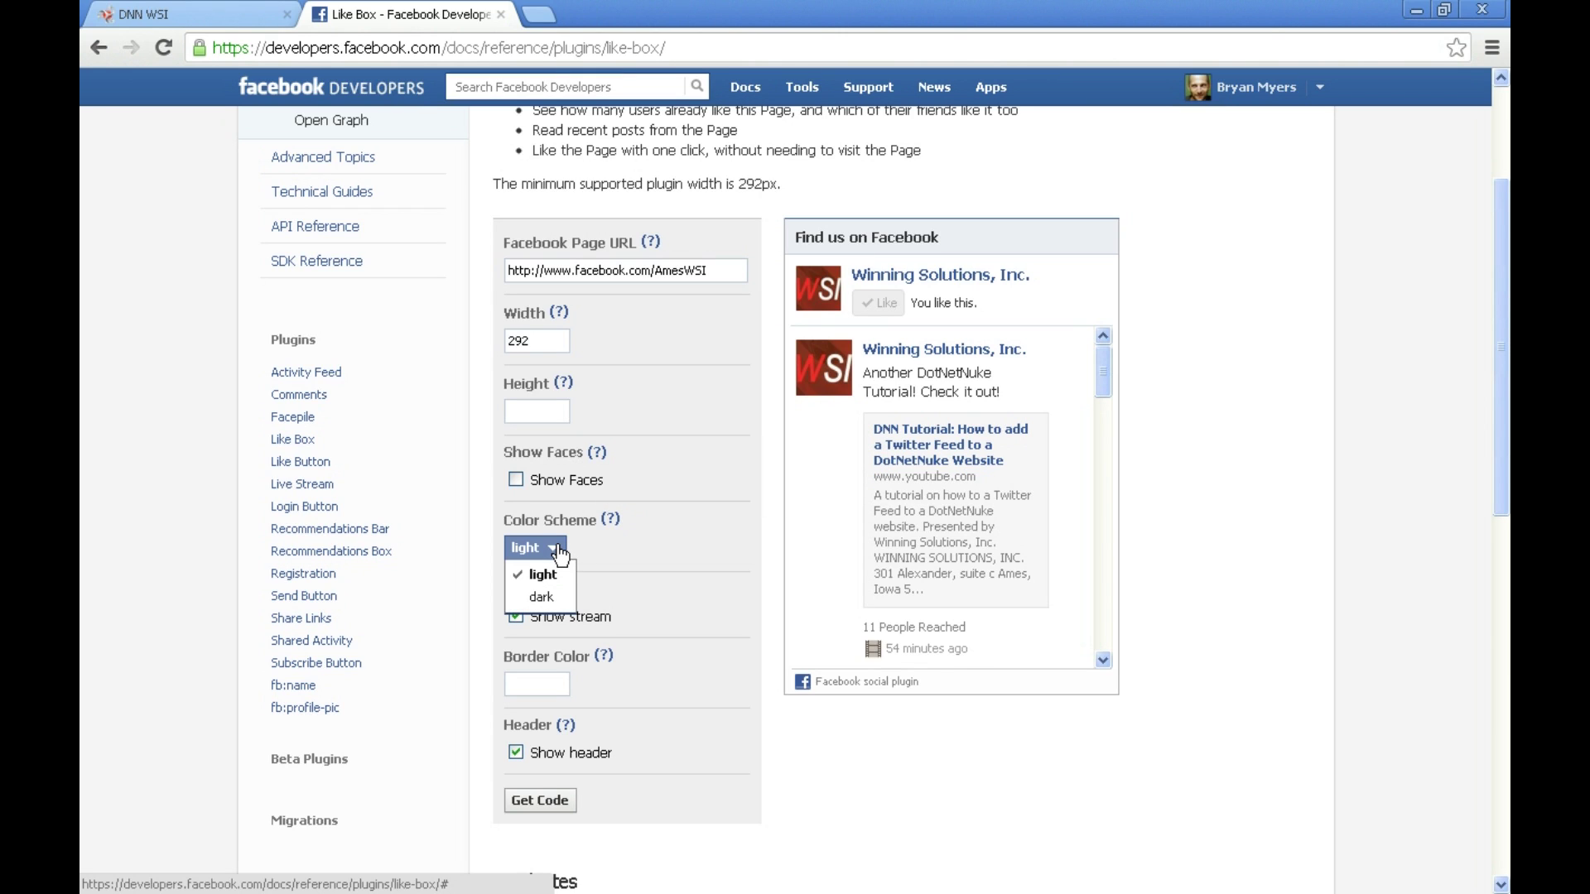
click(559, 552)
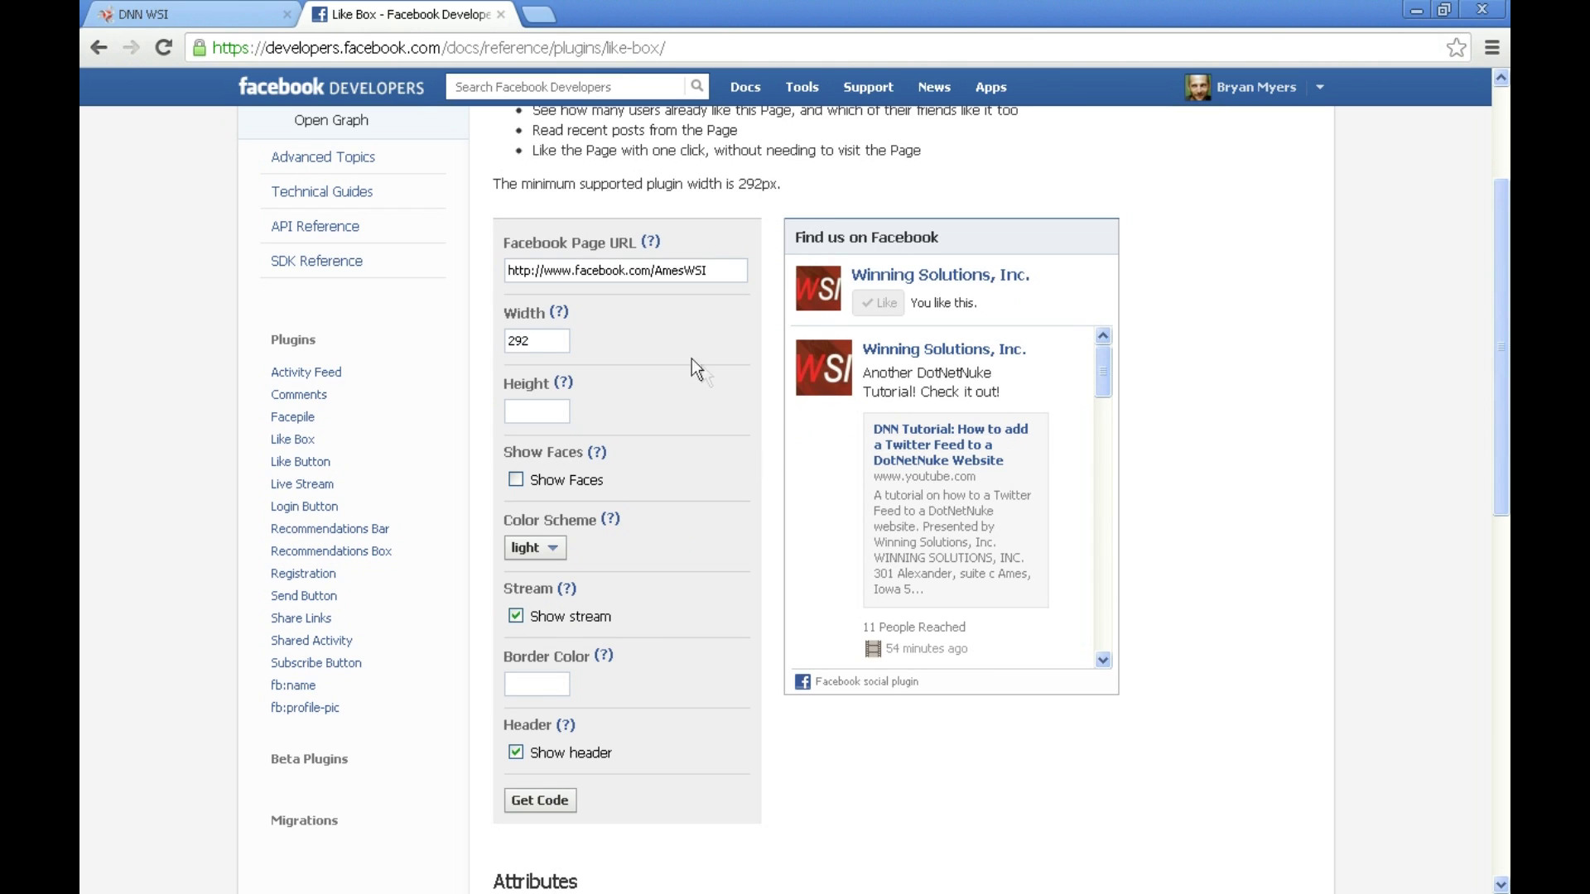
click(516, 617)
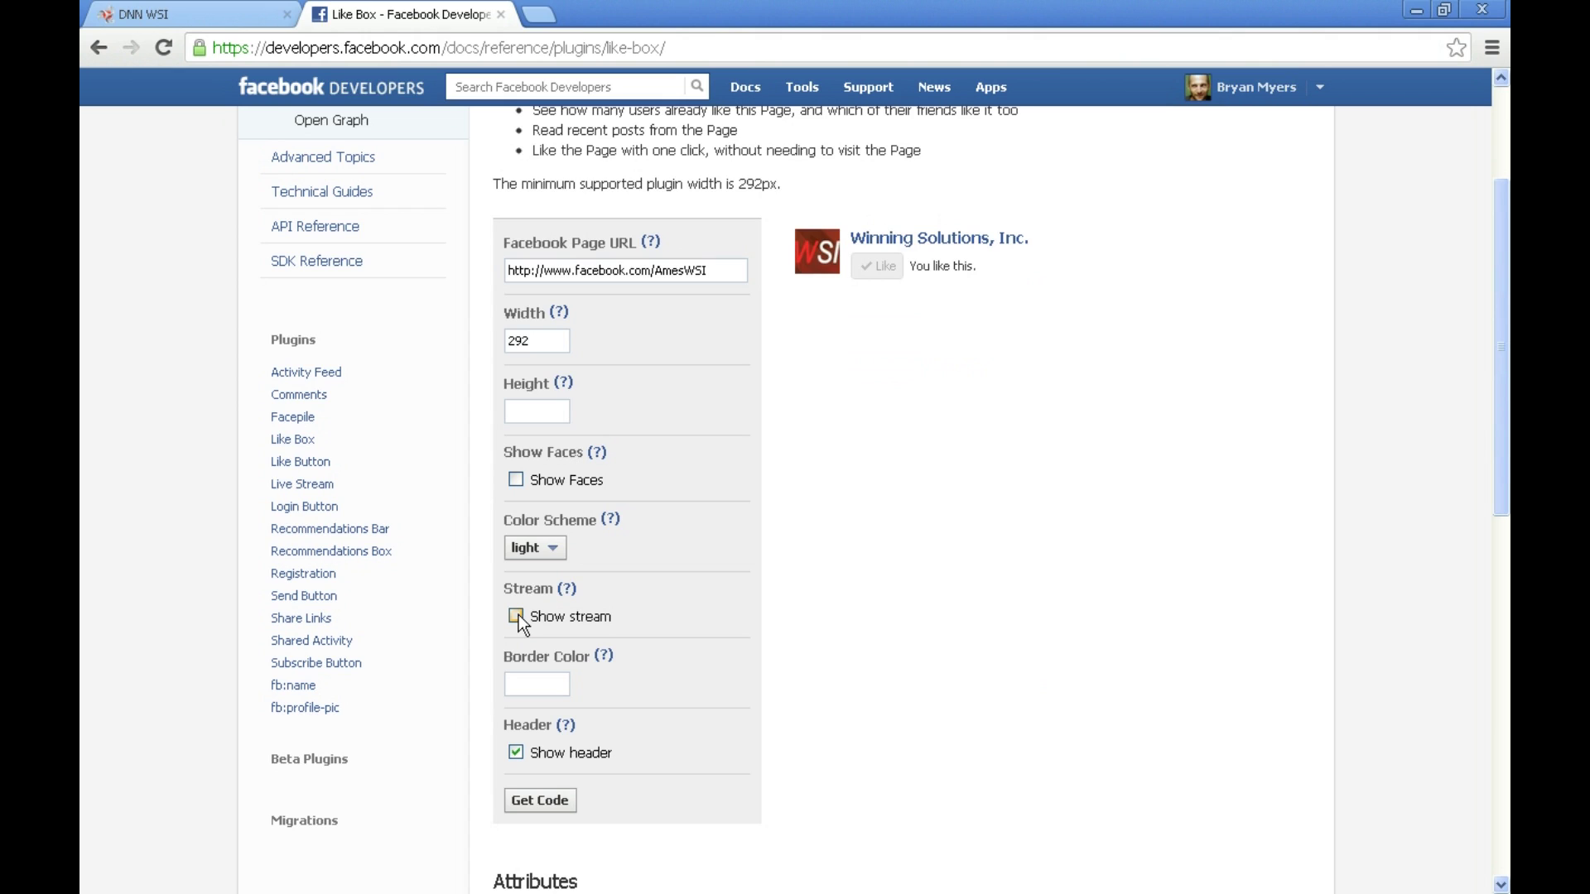
click(517, 617)
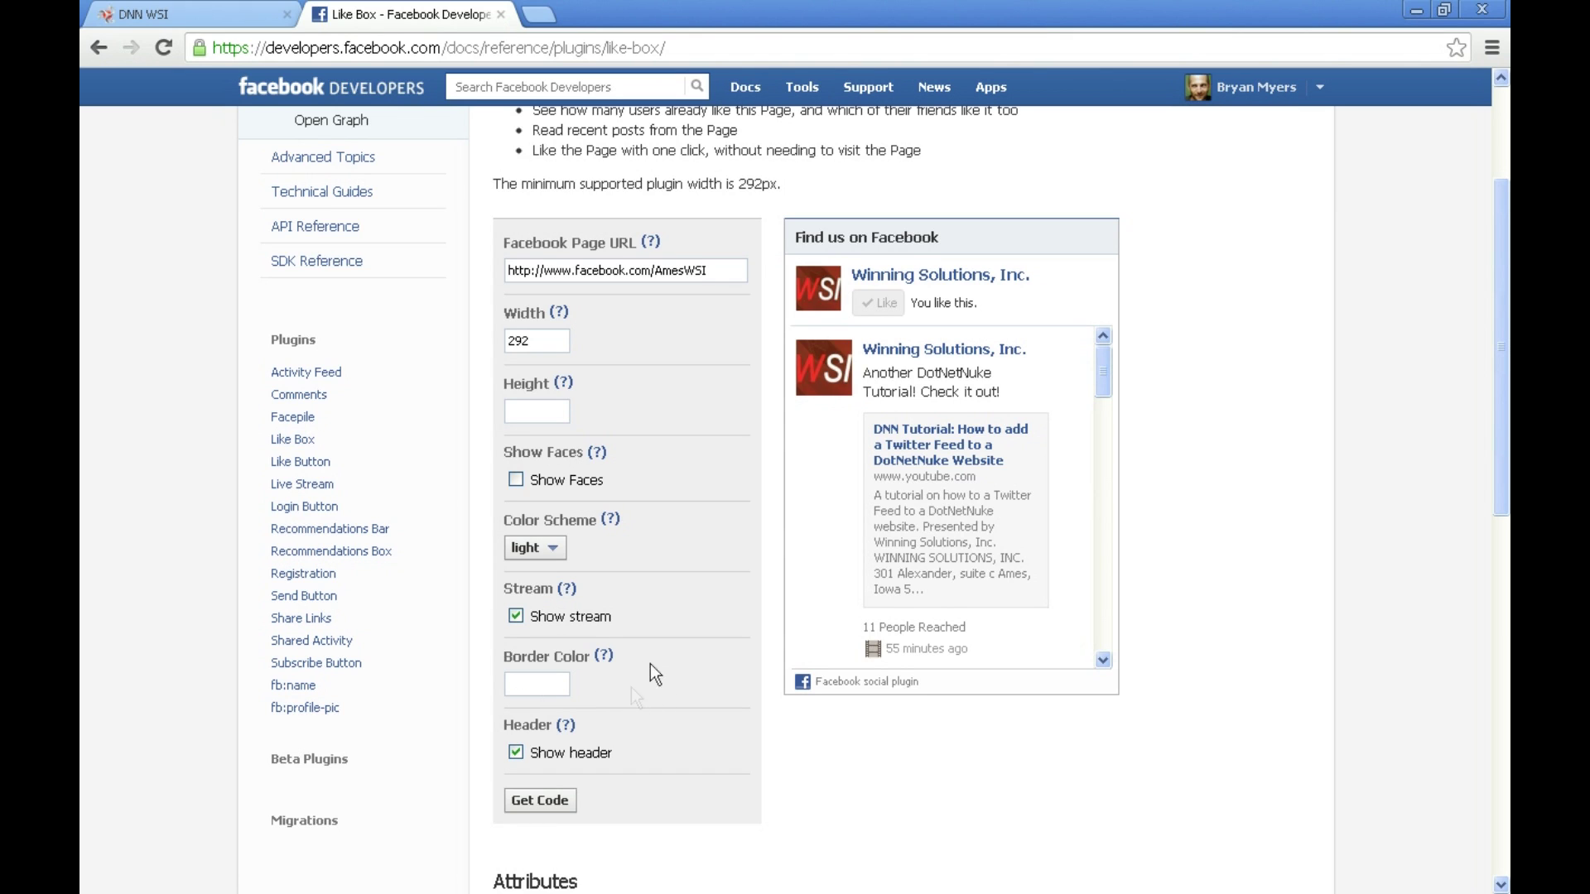
click(515, 752)
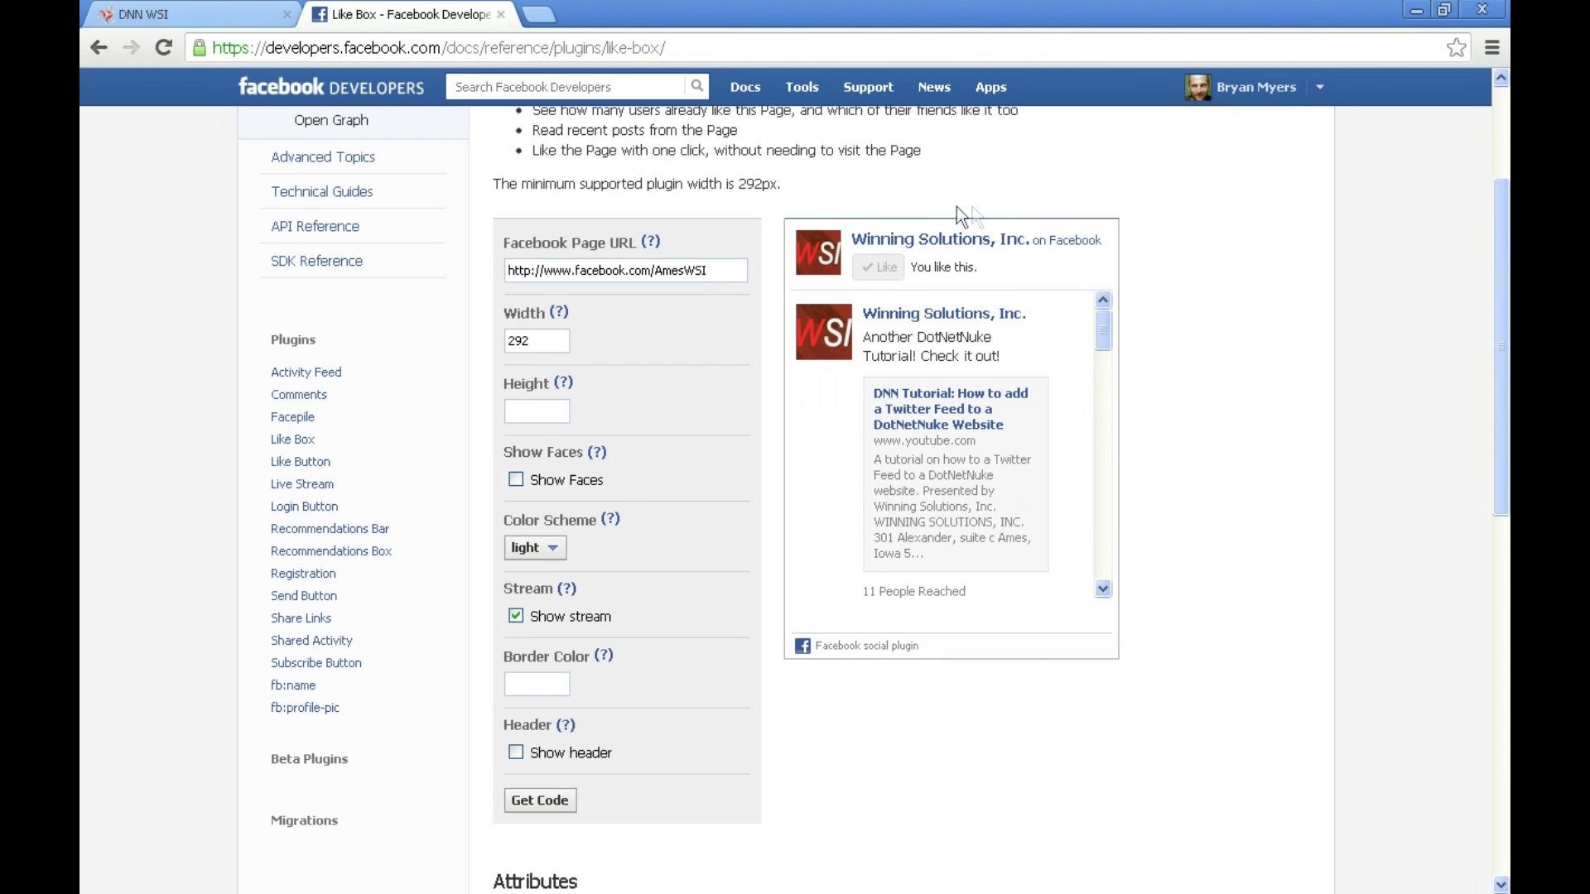
click(515, 752)
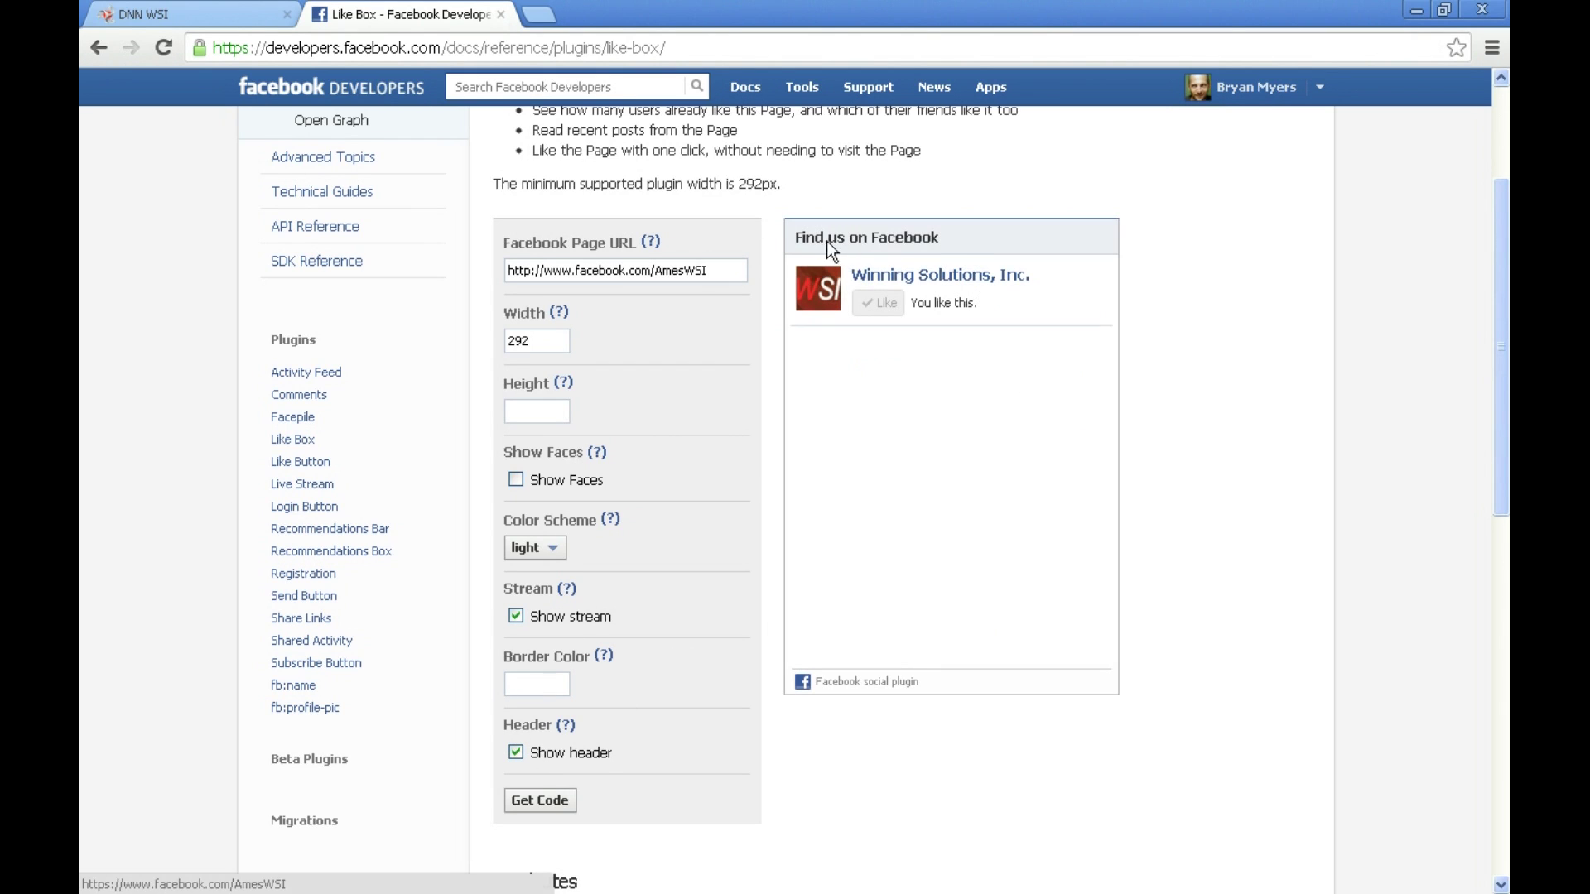
- Generate the Like Box plugin code with Get Code
scroll(670, 714, down, 1)
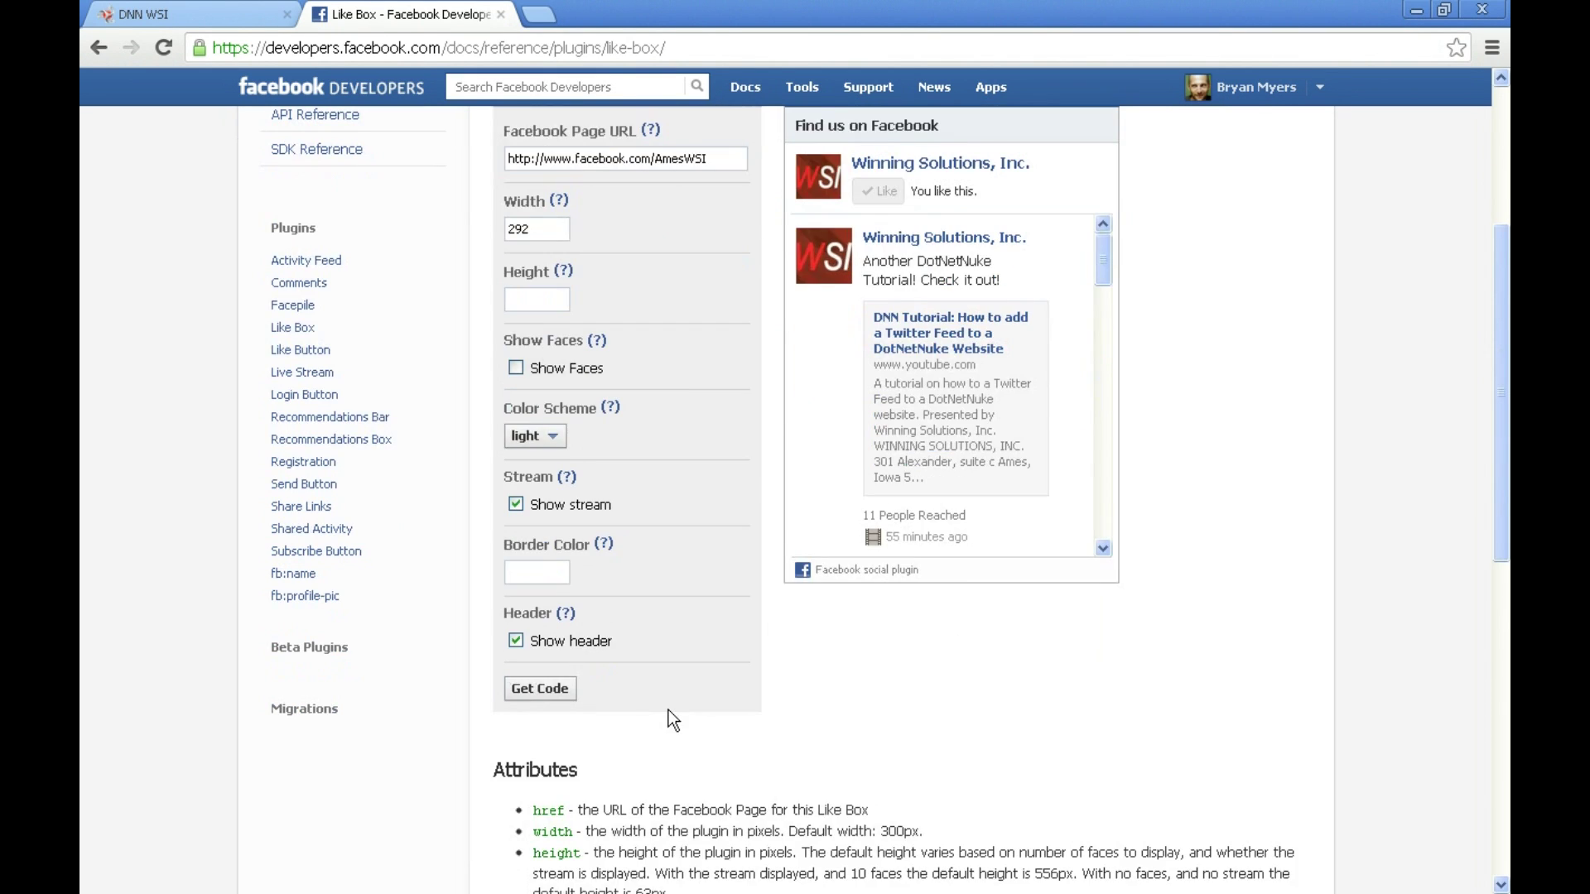
scroll(668, 709, up, 1)
scroll(629, 593, down, 2)
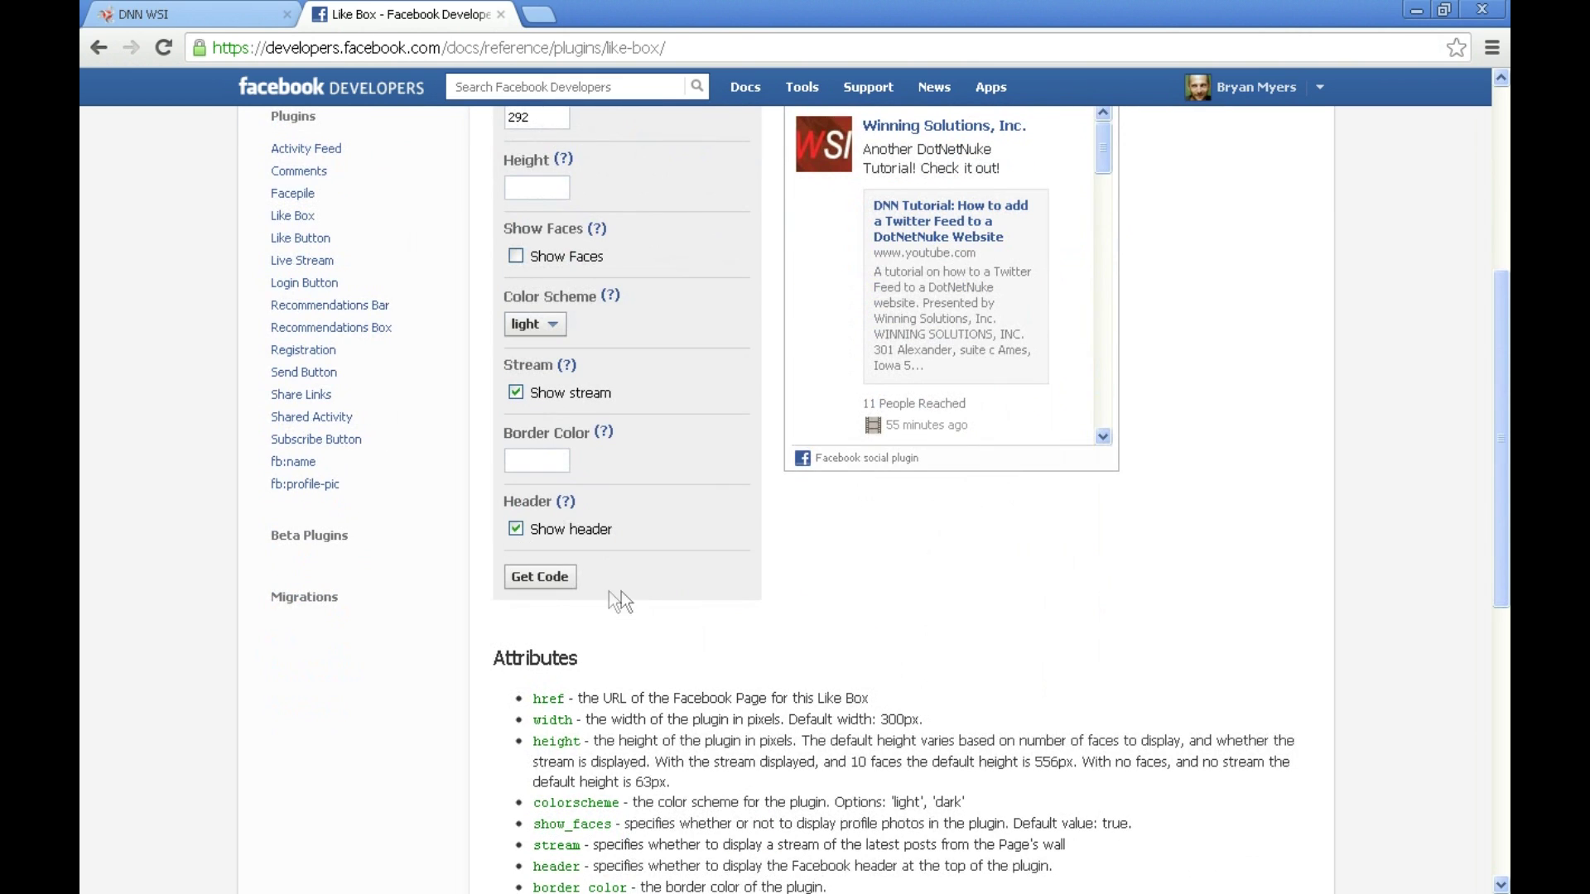
click(540, 577)
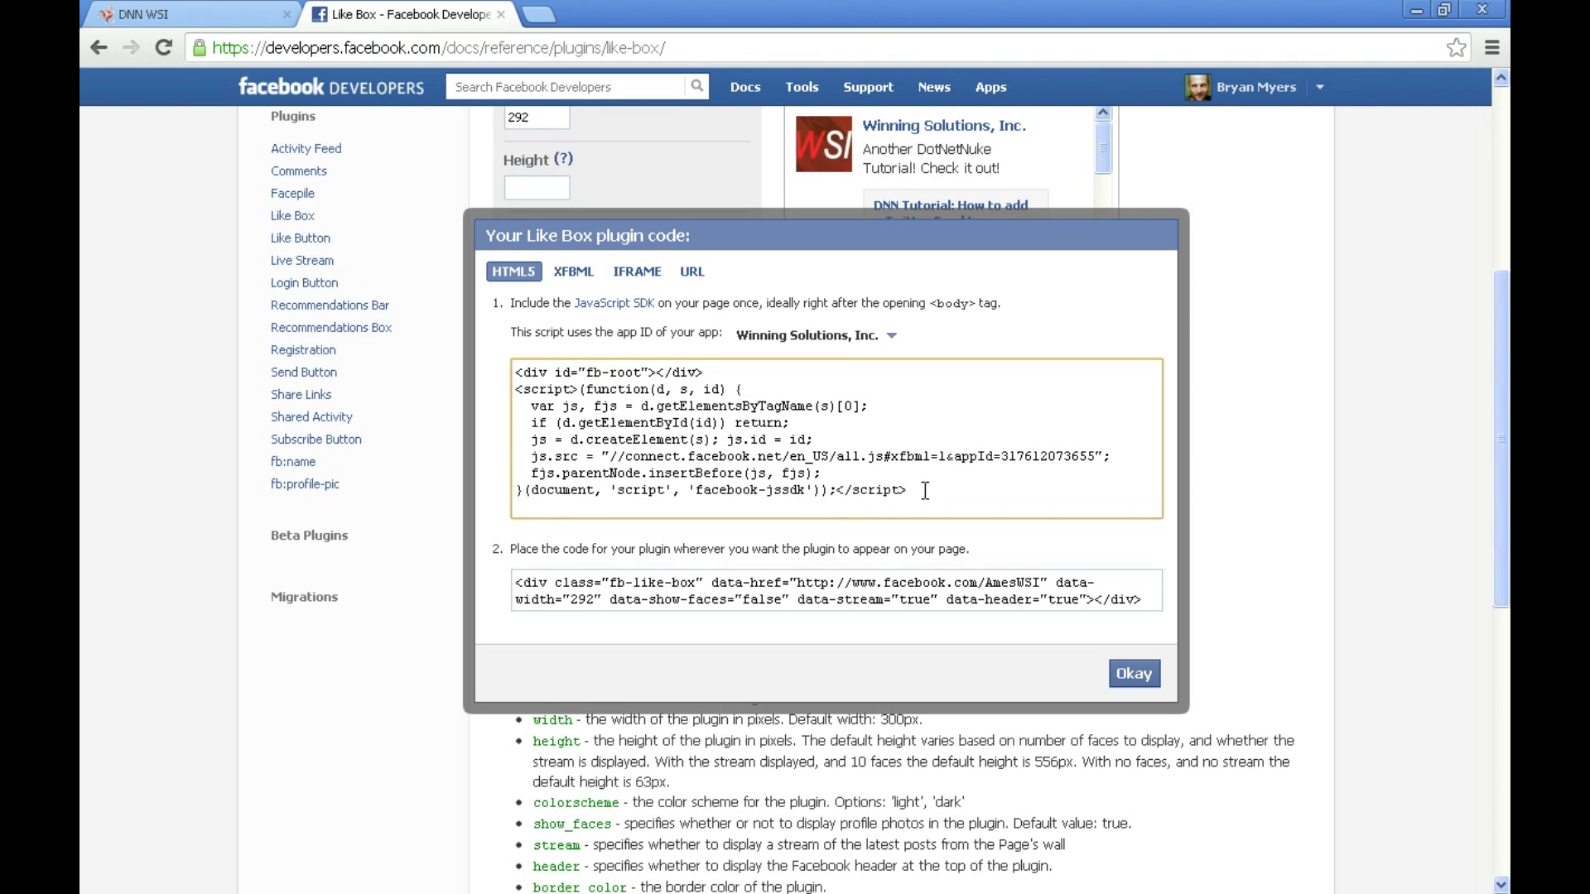
- Copy the JavaScript SDK script from the plugin code dialog, then return to the DNN site
drag(793, 574, 1142, 599)
click(1142, 600)
click(869, 447)
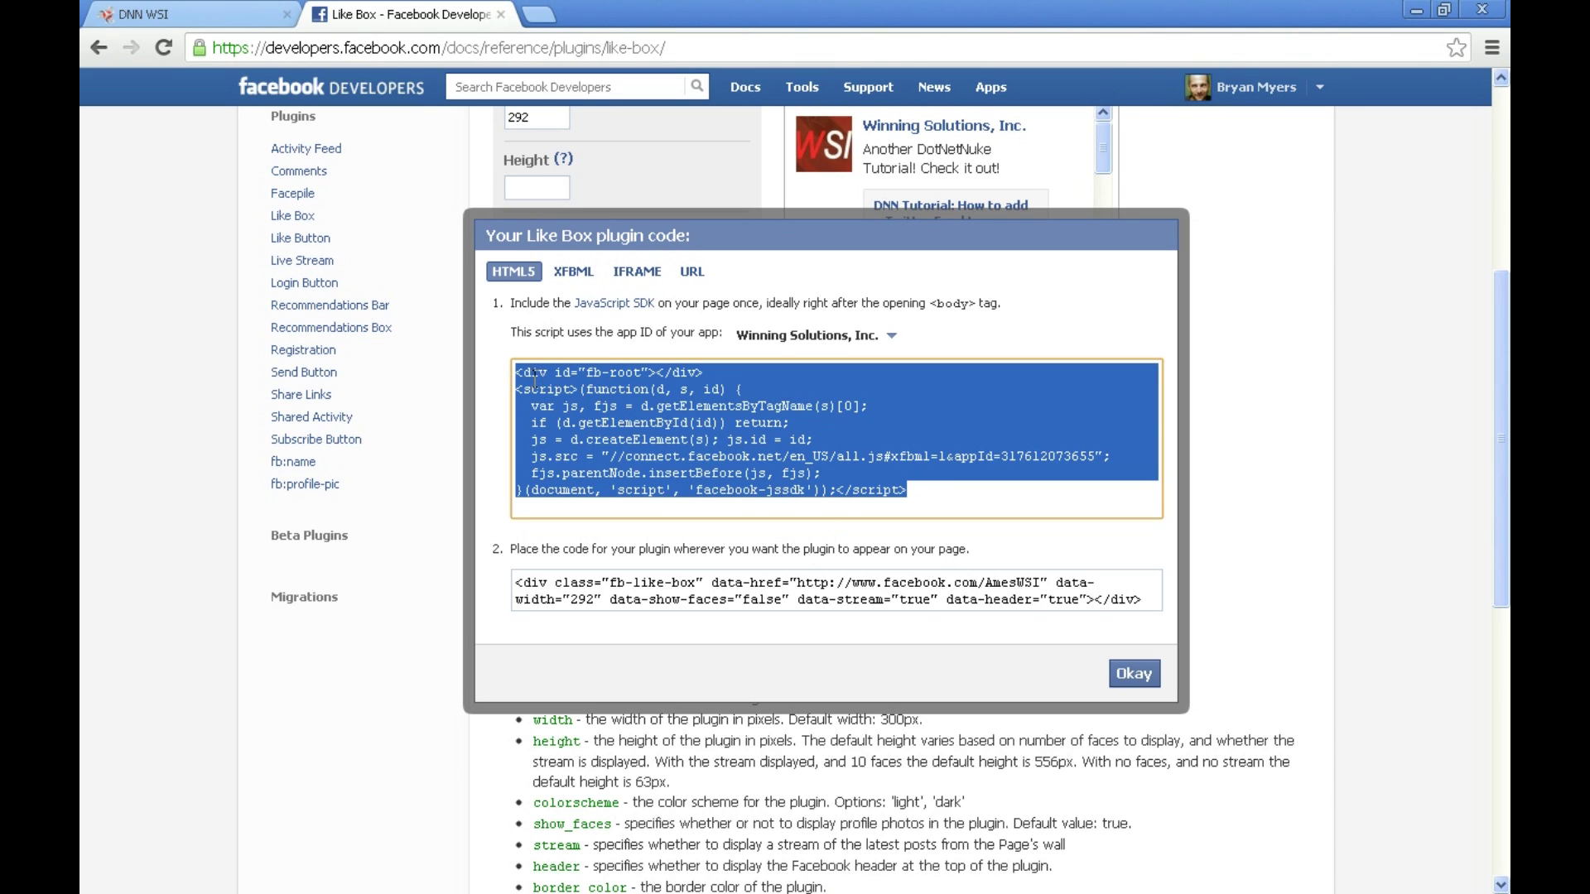
click(603, 420)
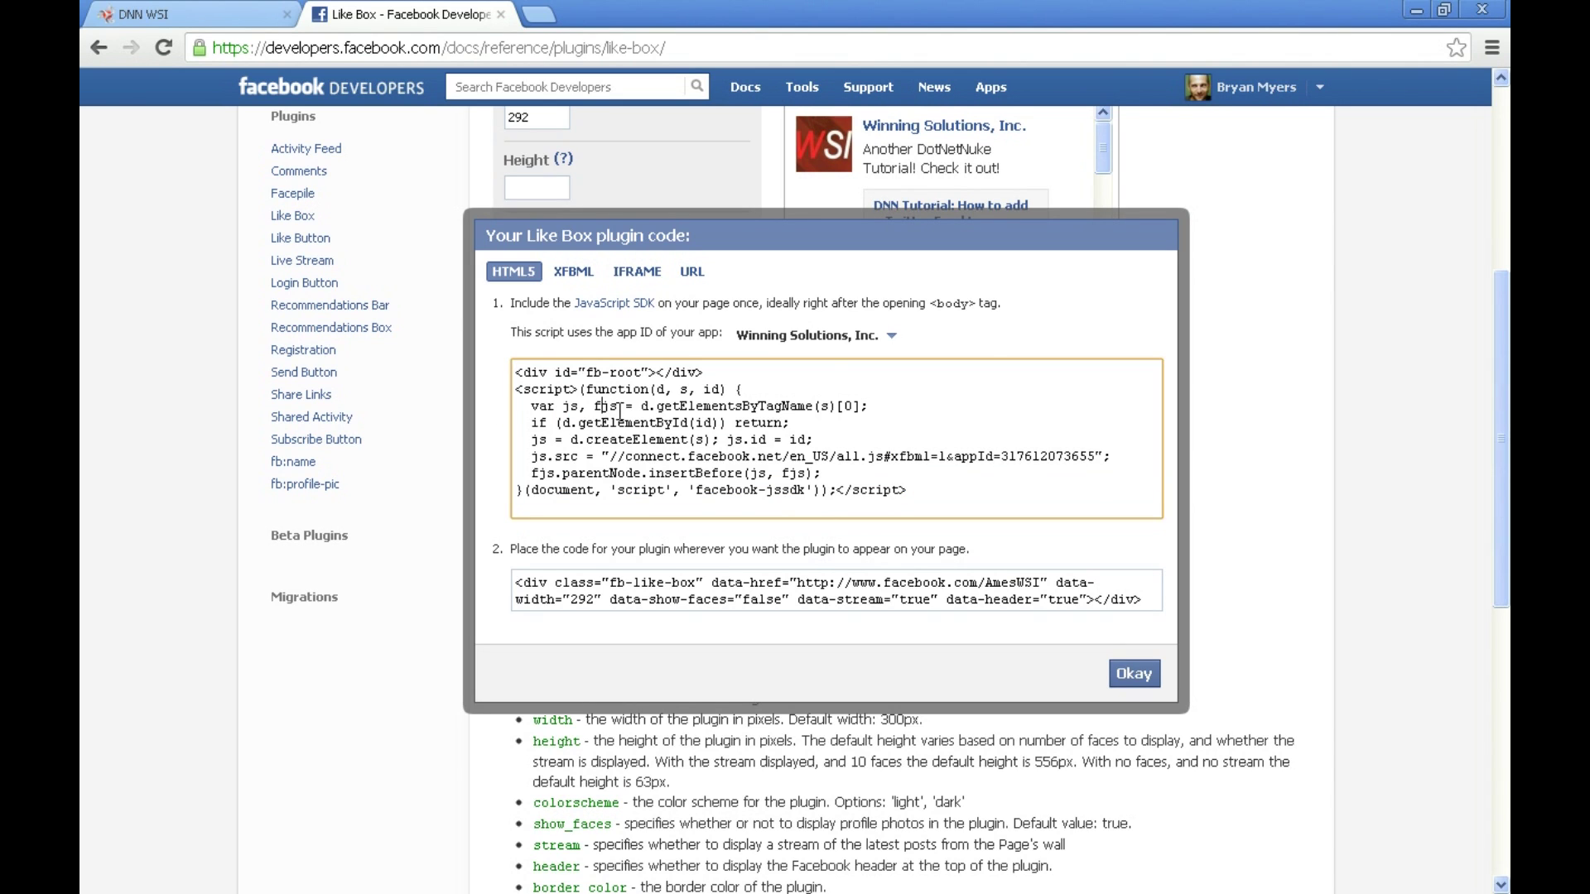
key(ctrl+a)
right_click(604, 401)
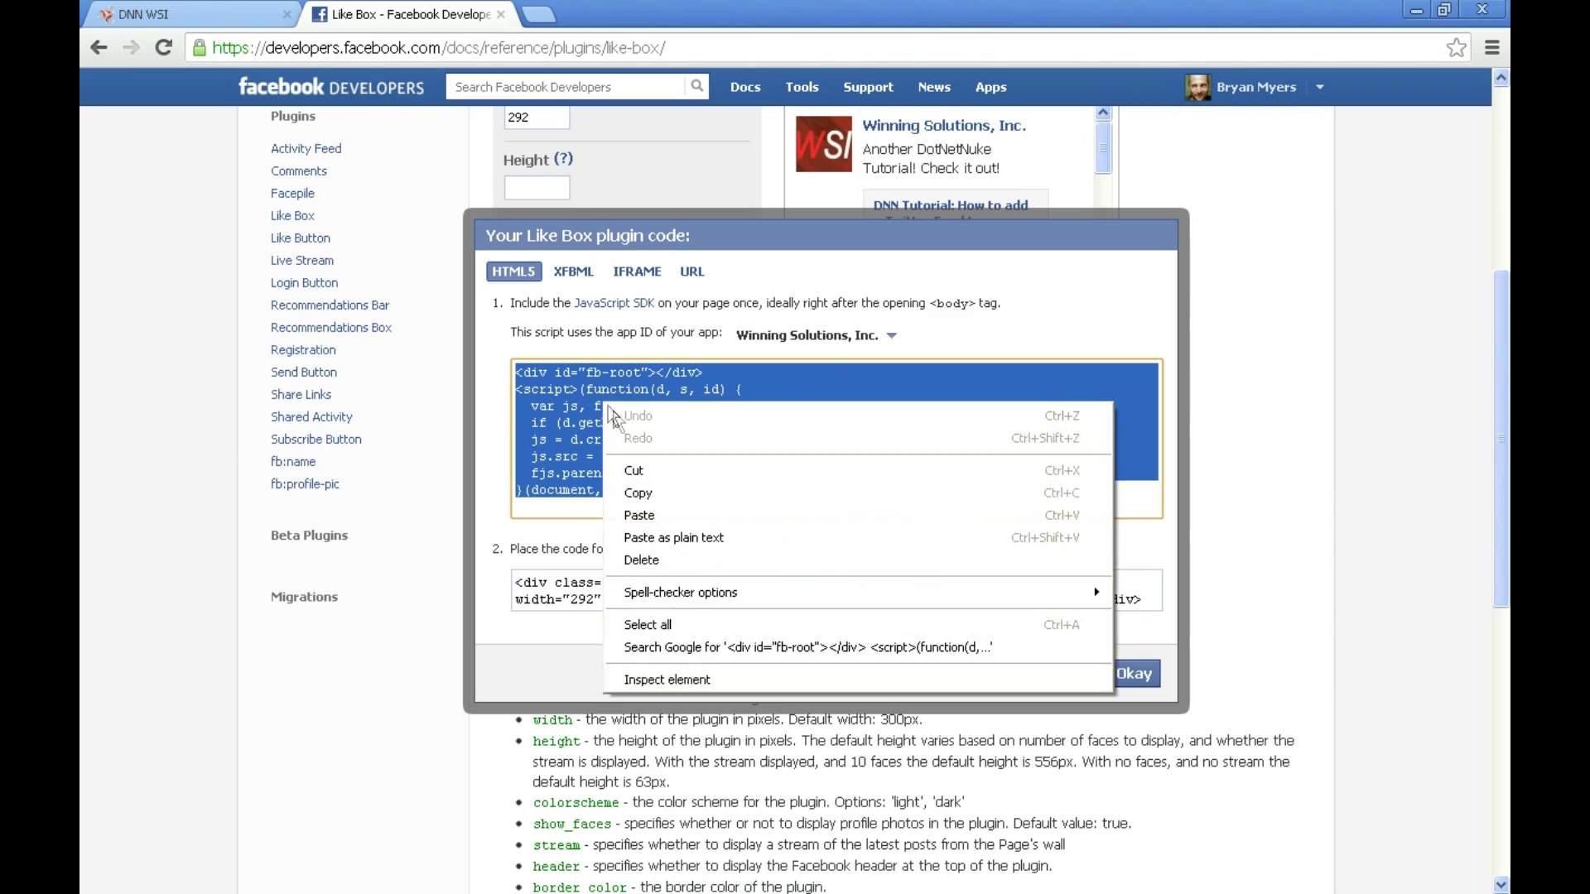
click(707, 619)
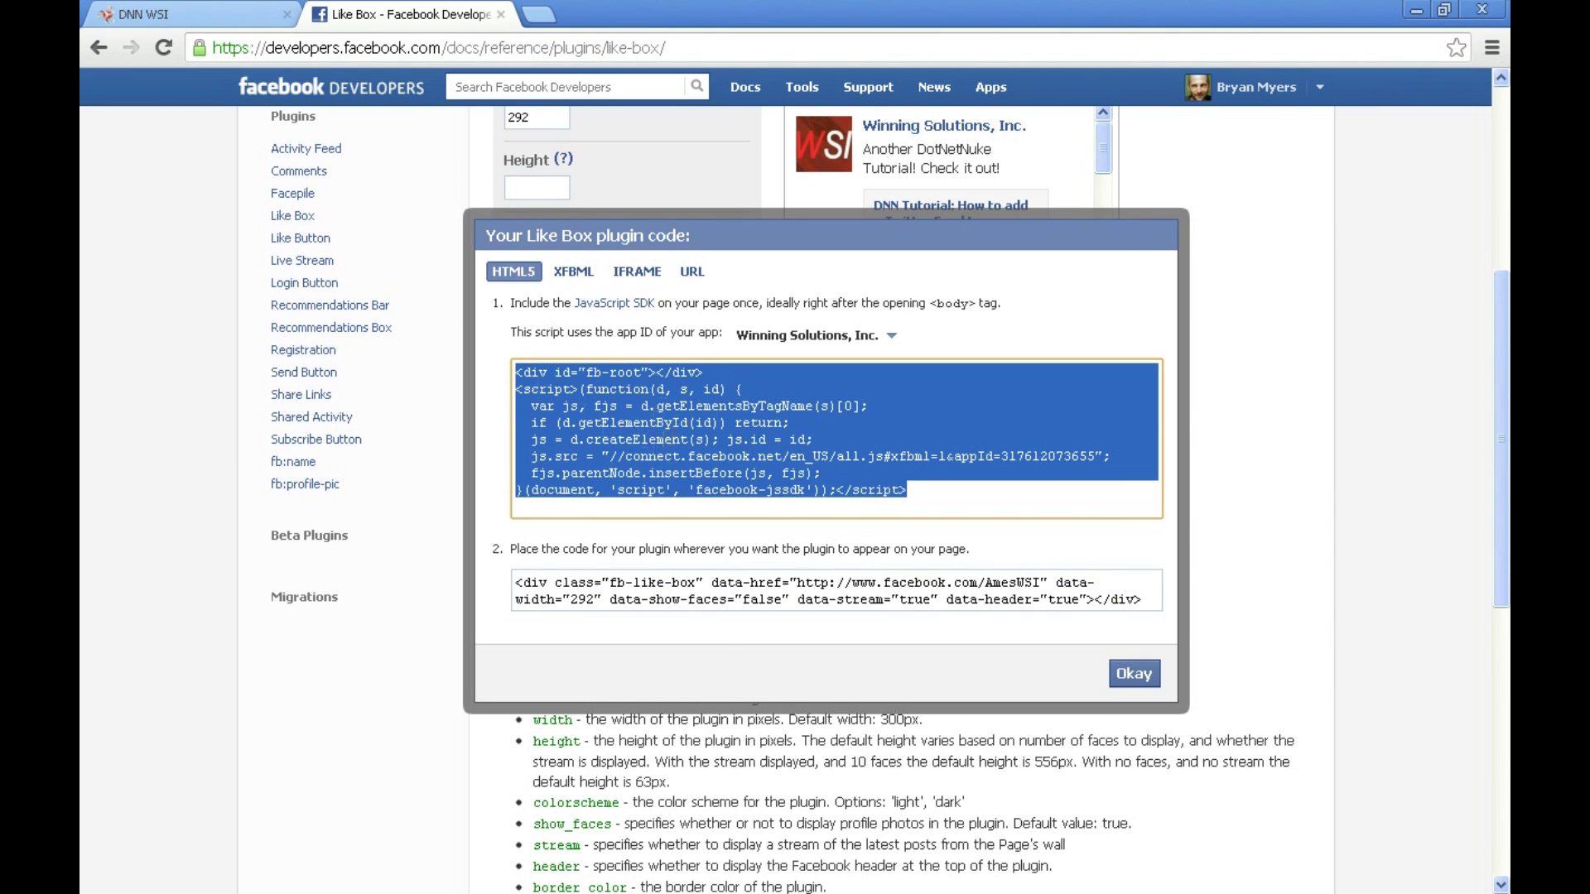
right_click(665, 423)
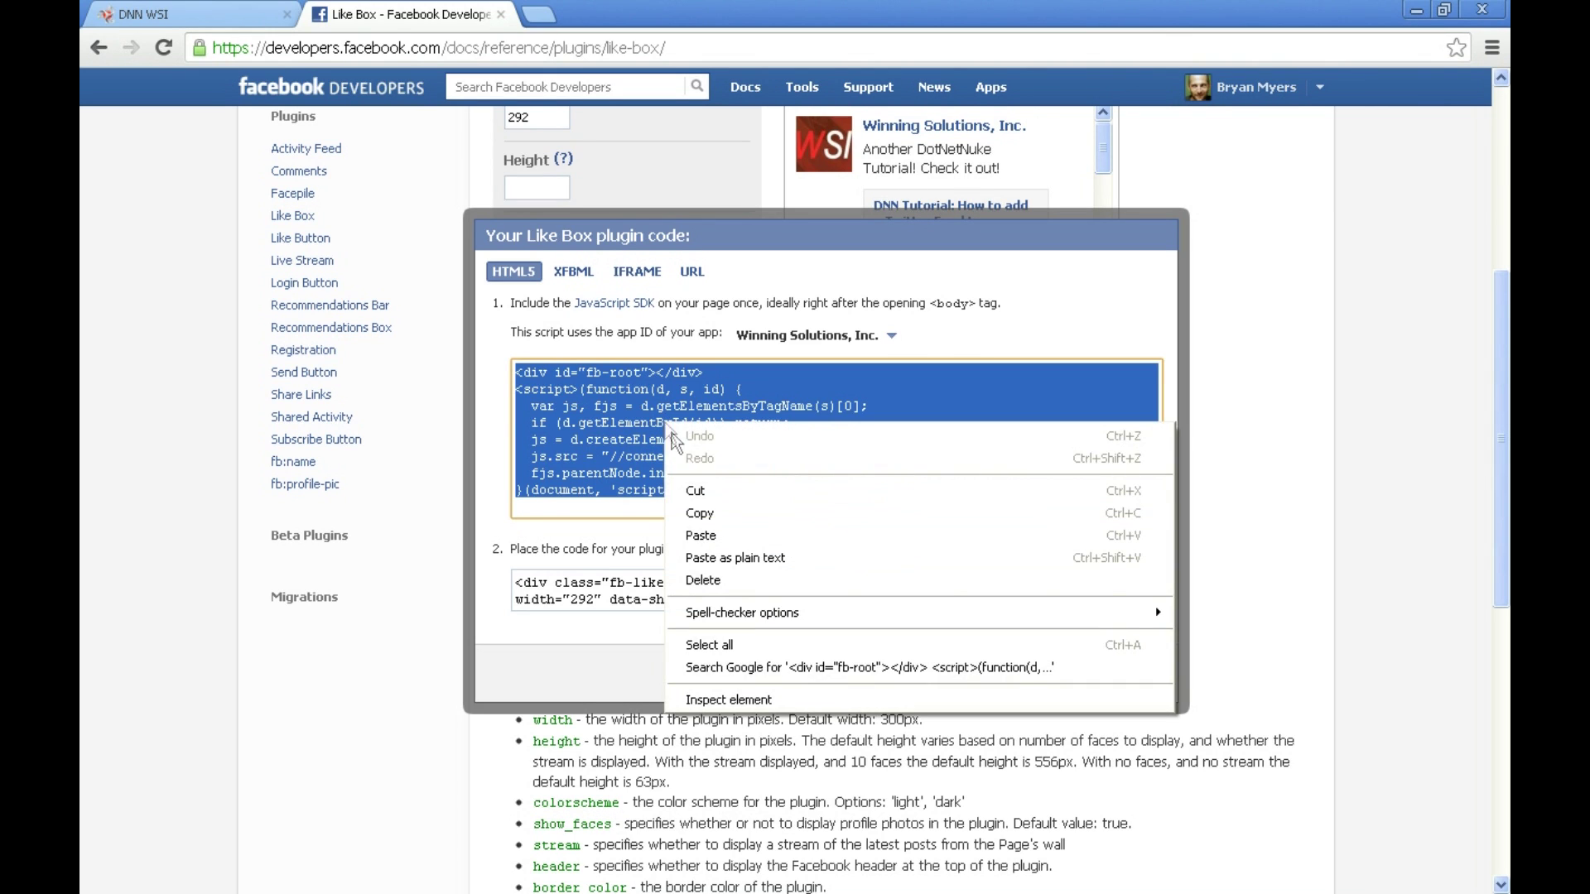
click(727, 510)
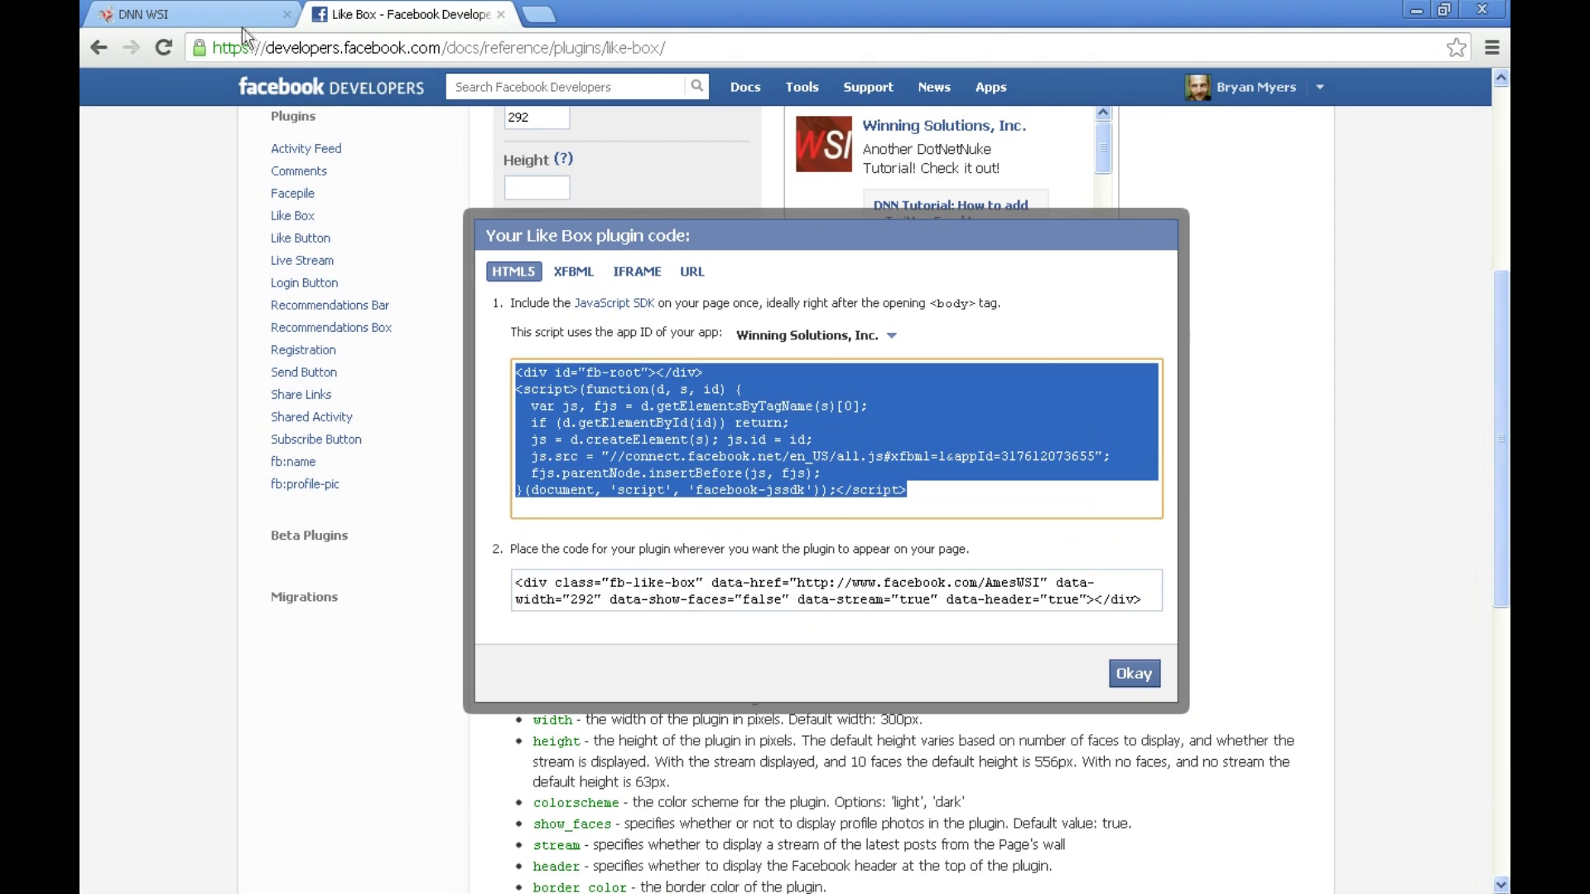
click(217, 17)
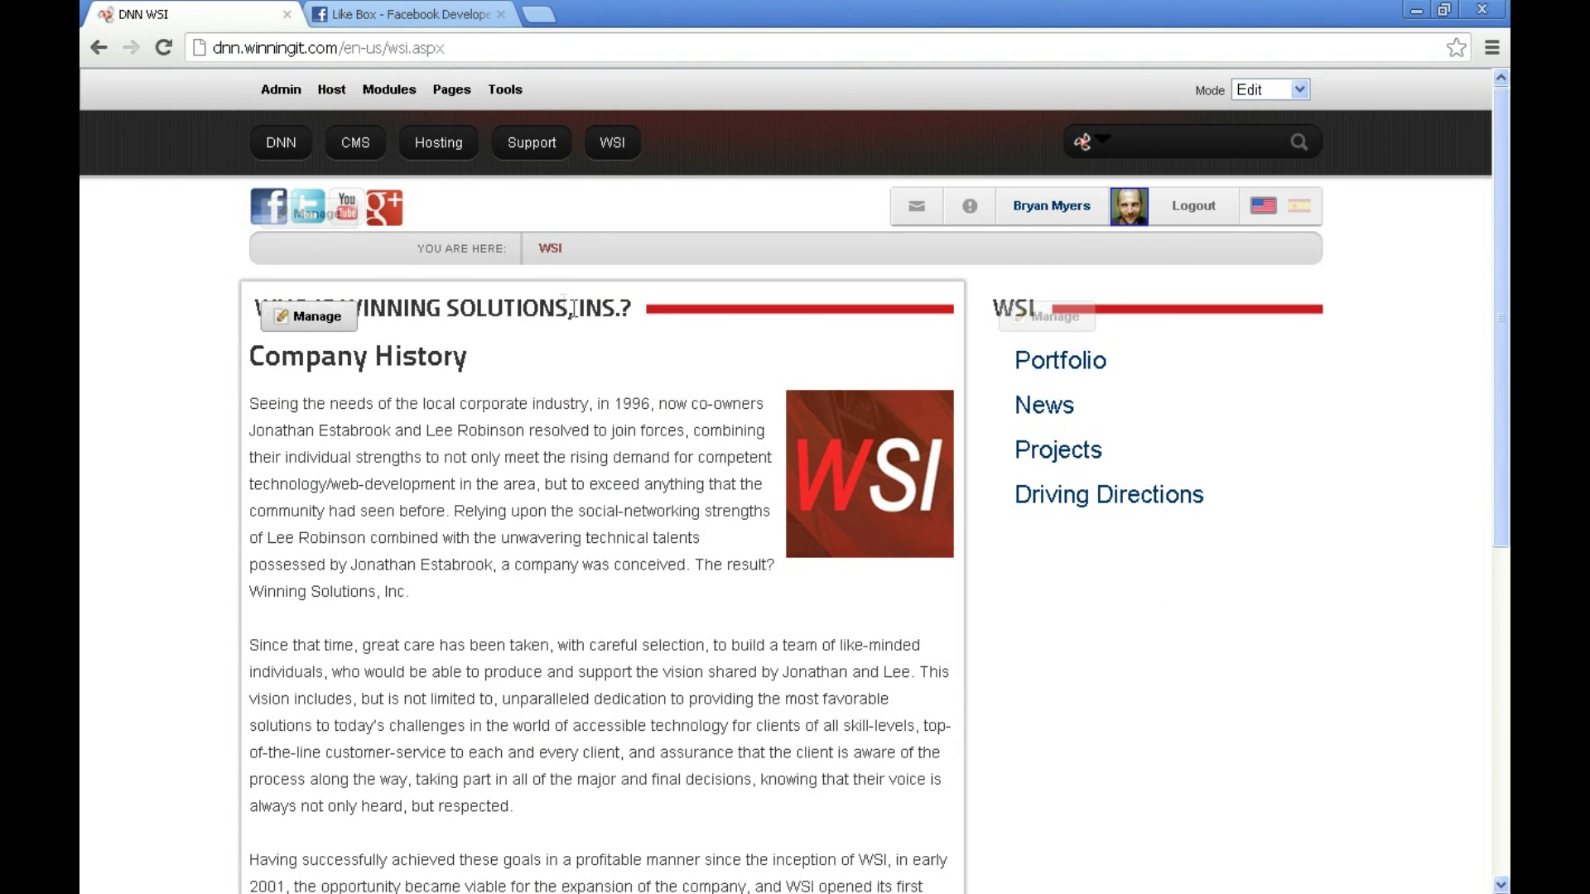
- Go to the News page on the WSI DNN site
click(1045, 414)
scroll(826, 391, down, 1)
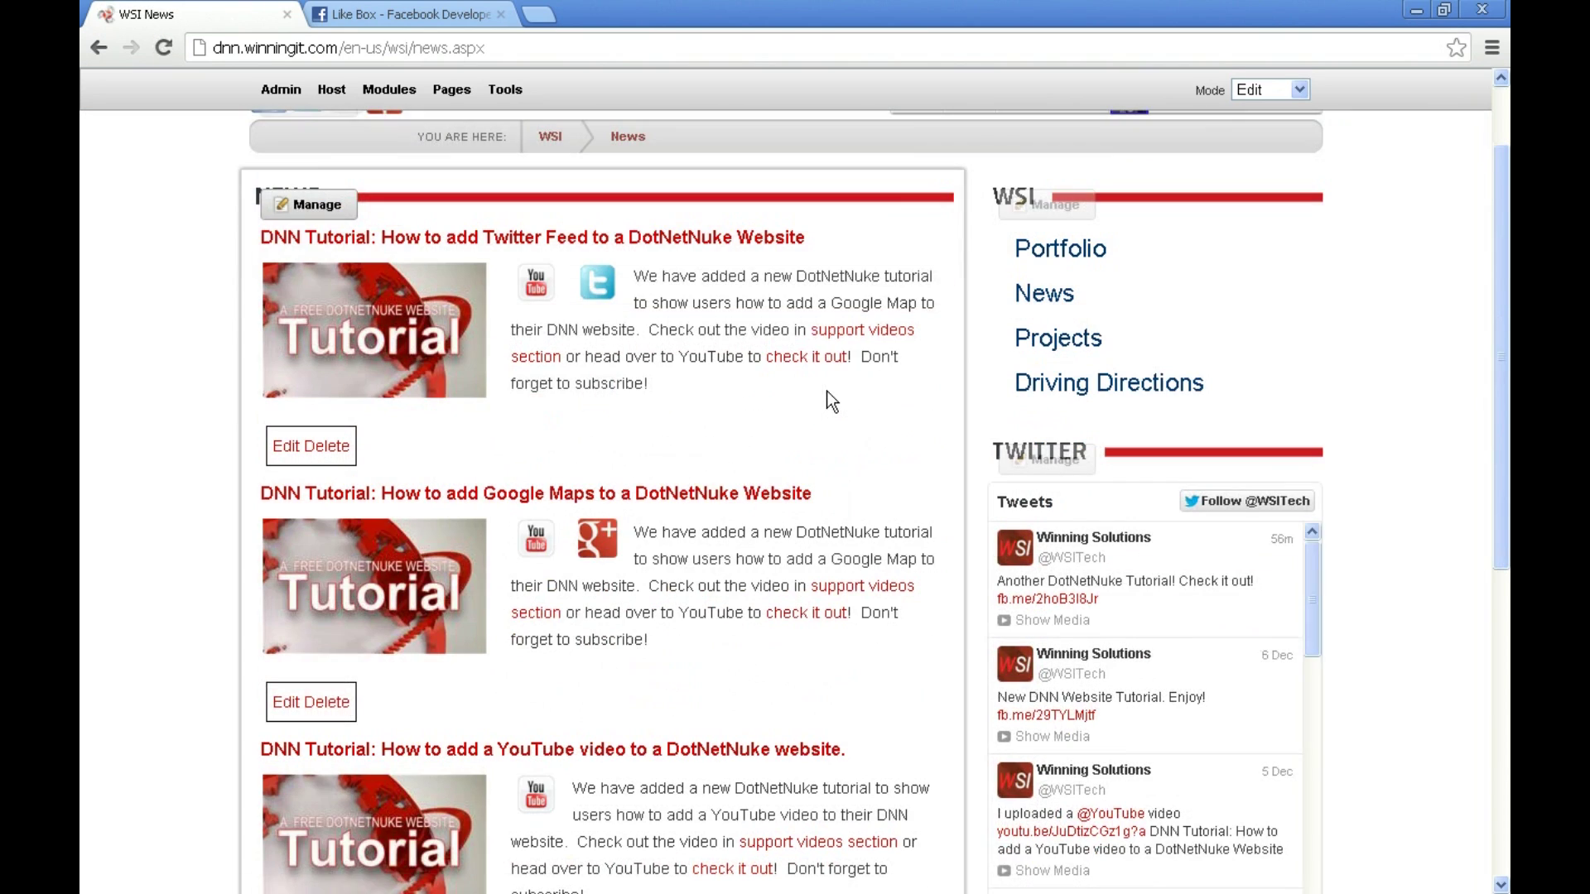
scroll(826, 391, down, 5)
scroll(828, 414, up, 6)
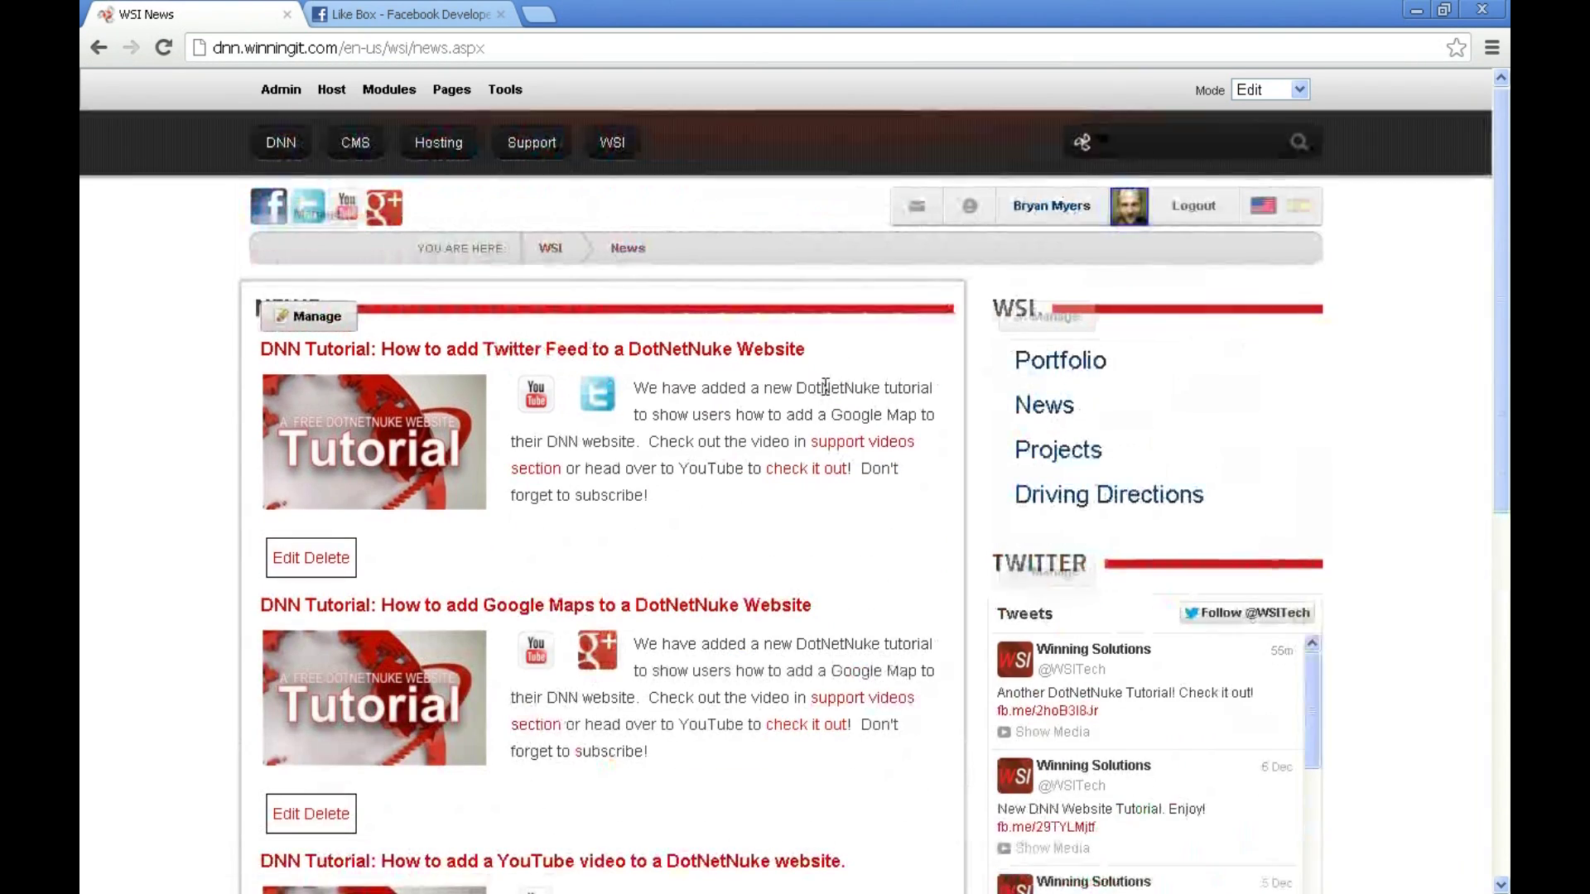
- Add an HTML module titled 'Facebook' at the bottom of RightPane
click(389, 89)
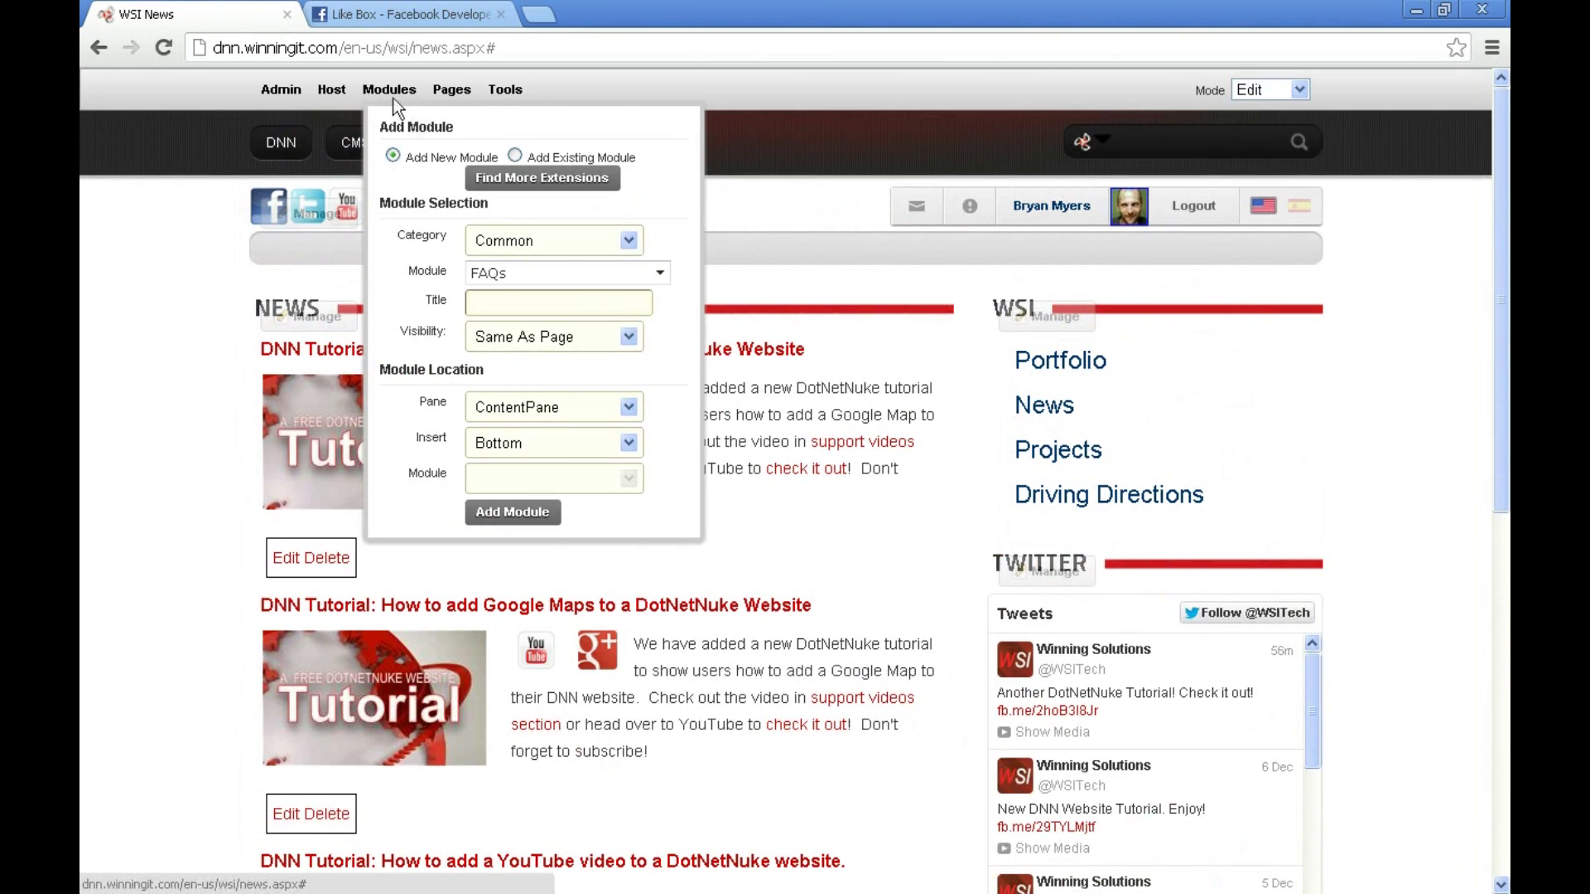
click(656, 266)
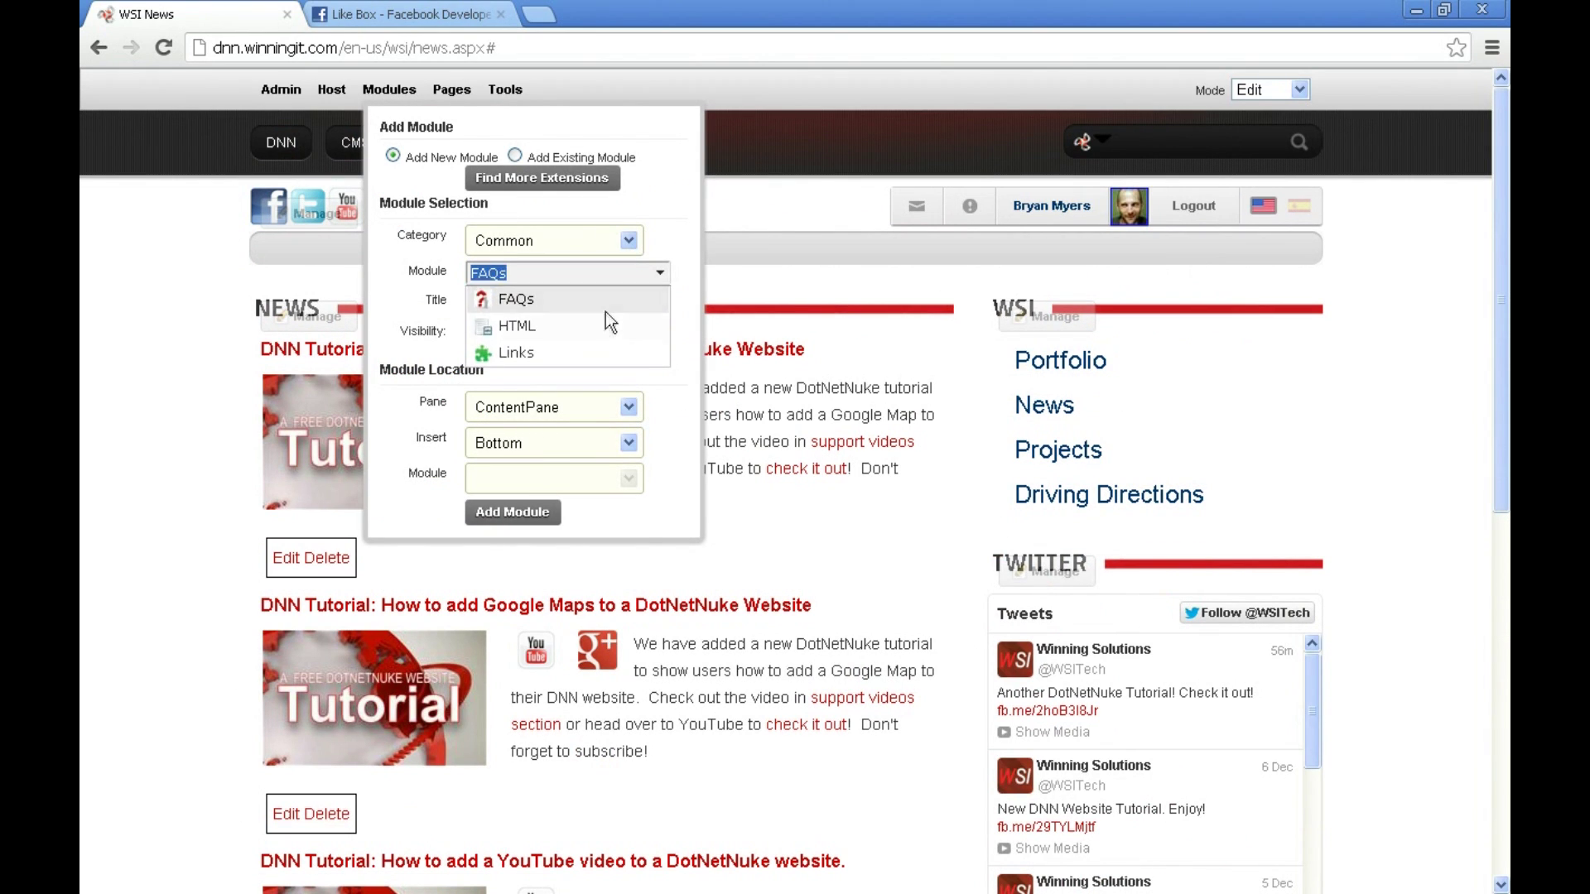
click(548, 308)
click(549, 304)
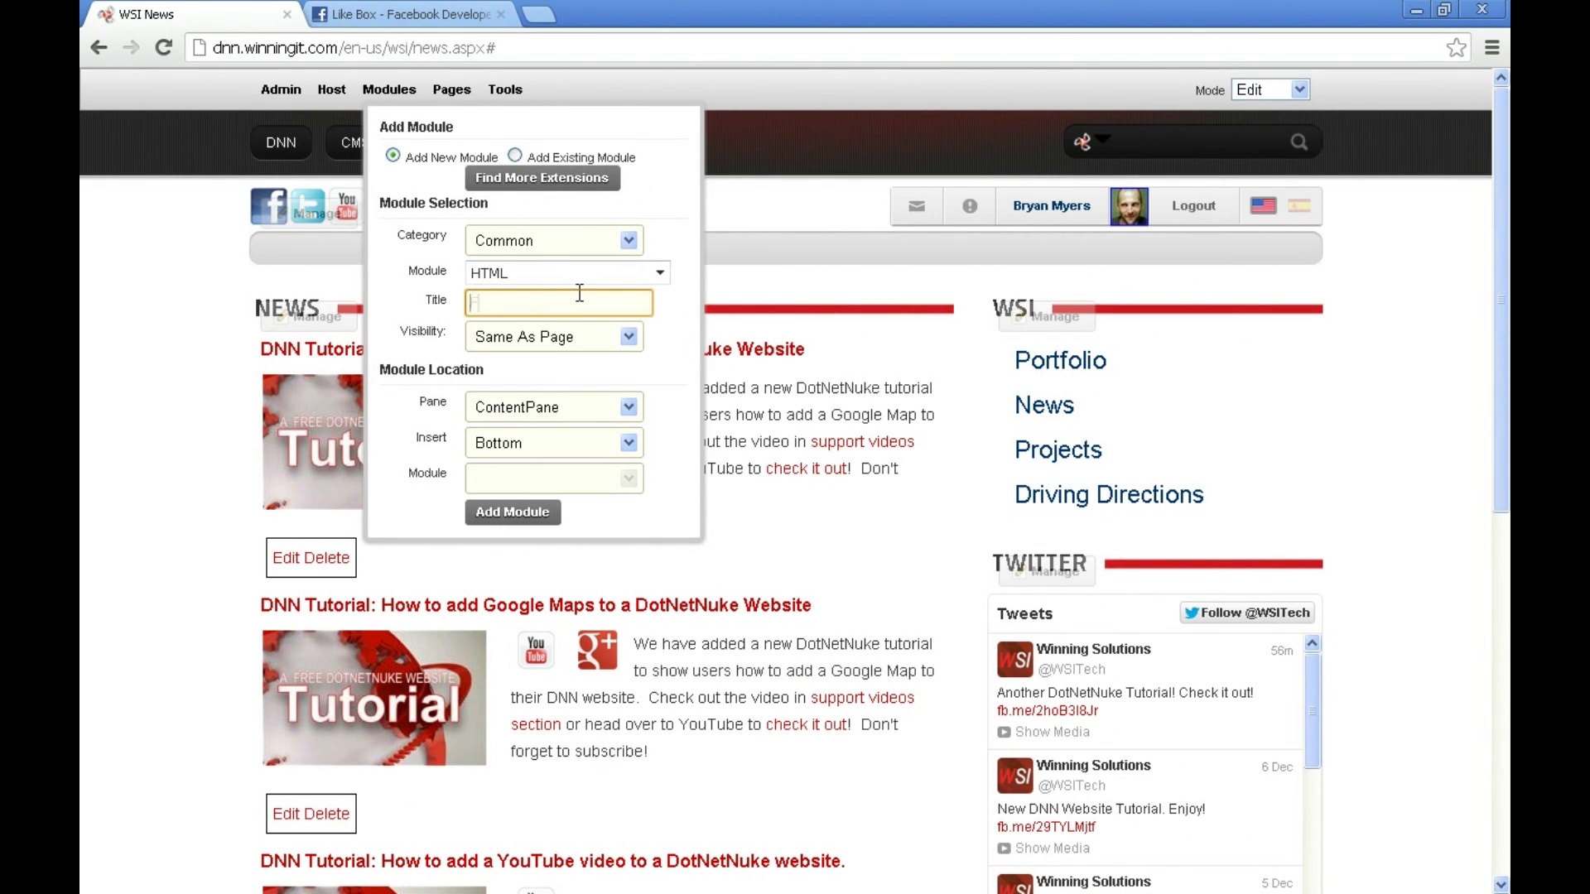
text(Facebook)
click(628, 408)
click(593, 487)
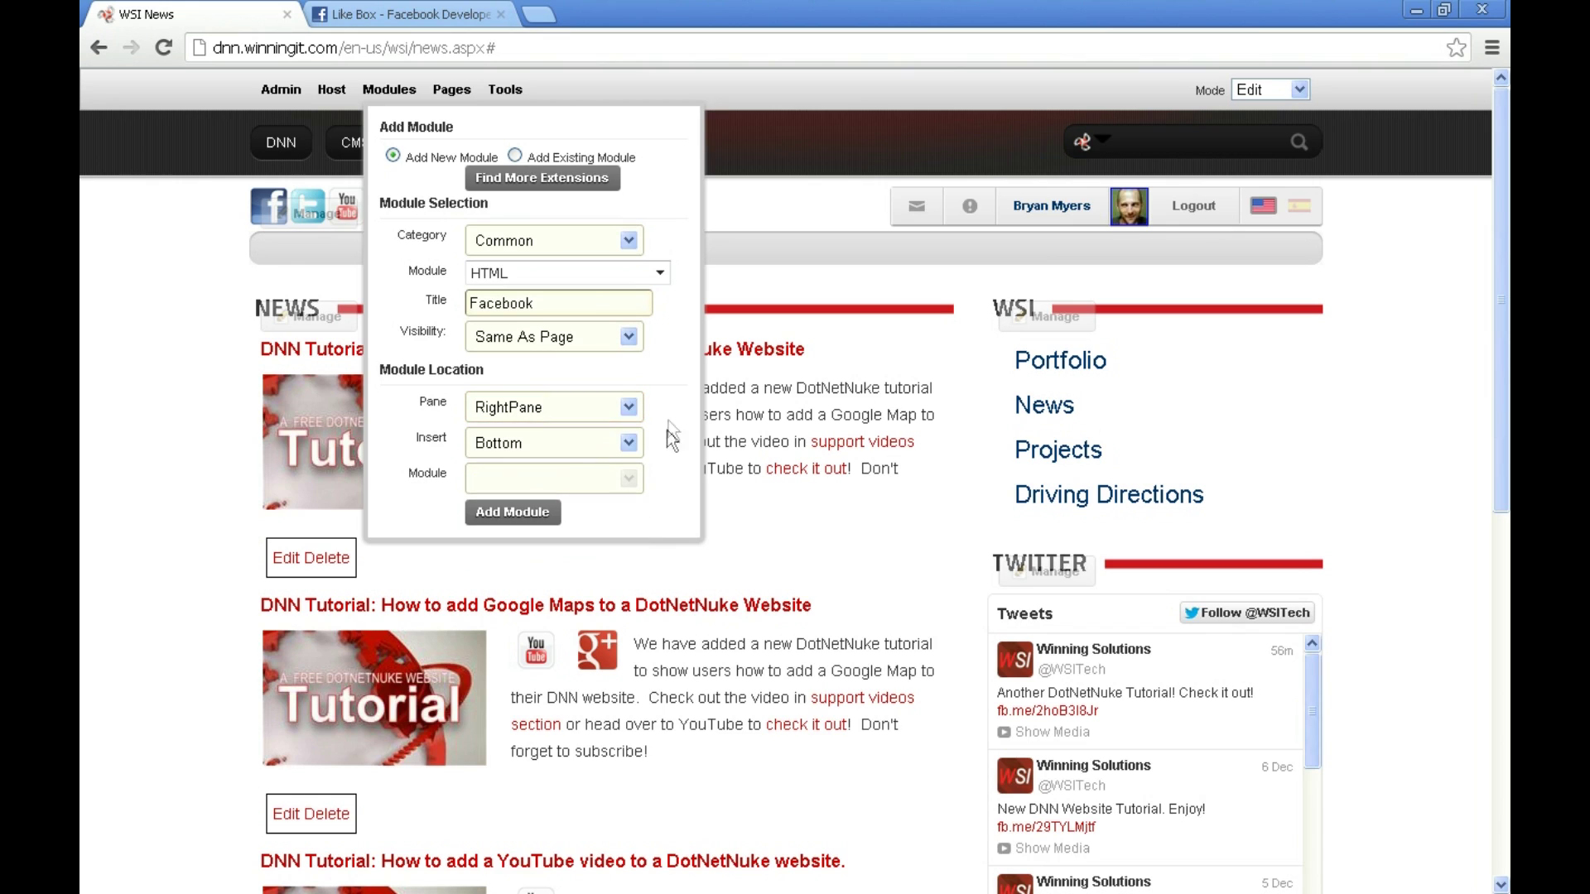
scroll(944, 443, down, 3)
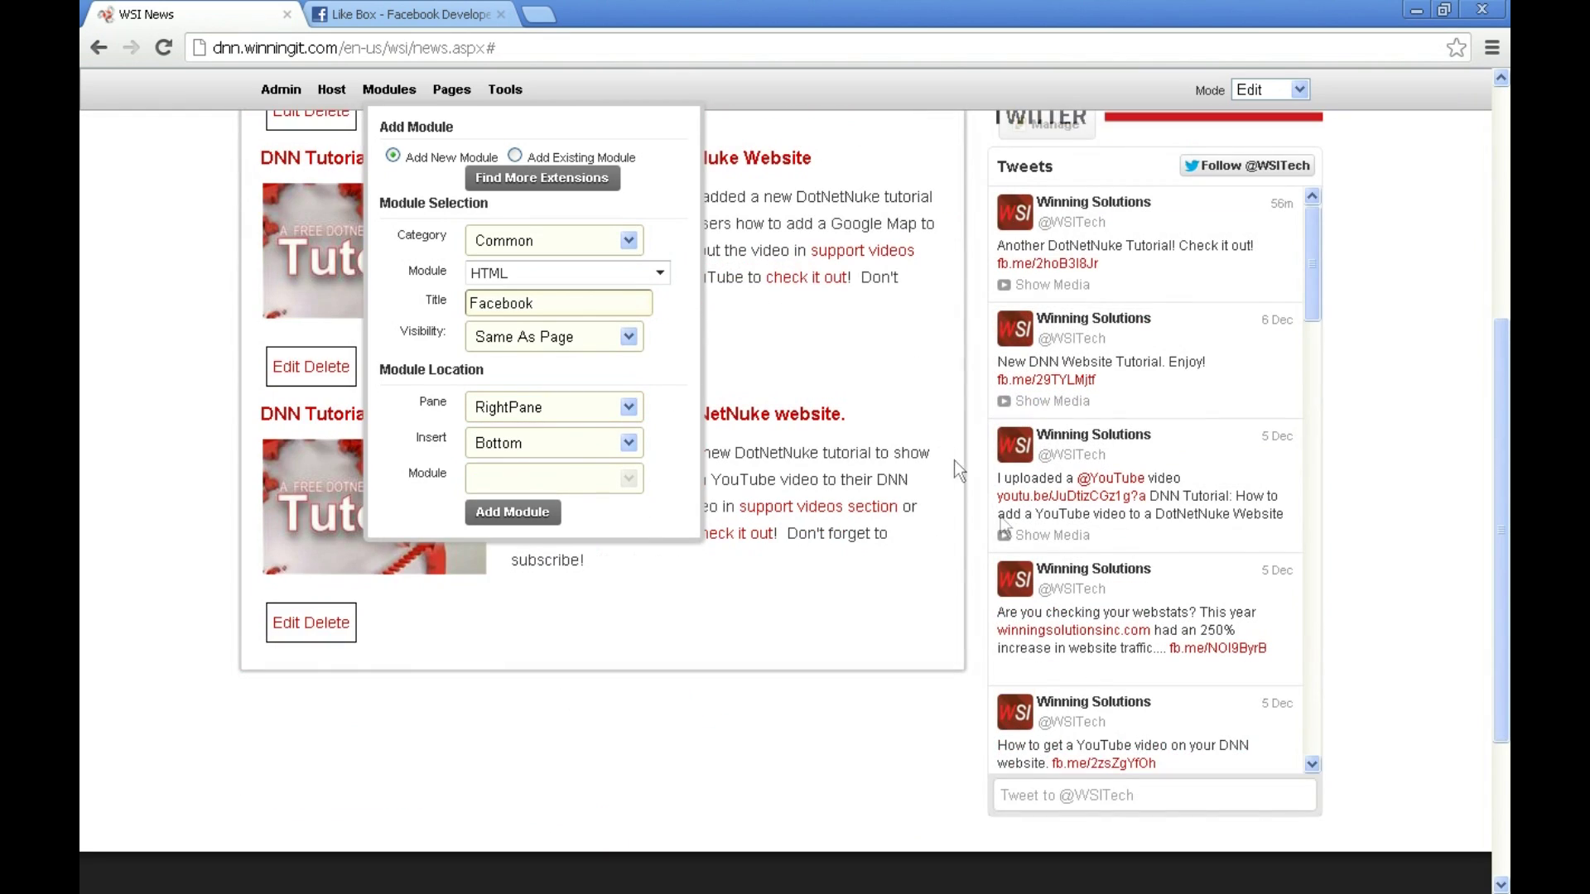
scroll(921, 328, up, 3)
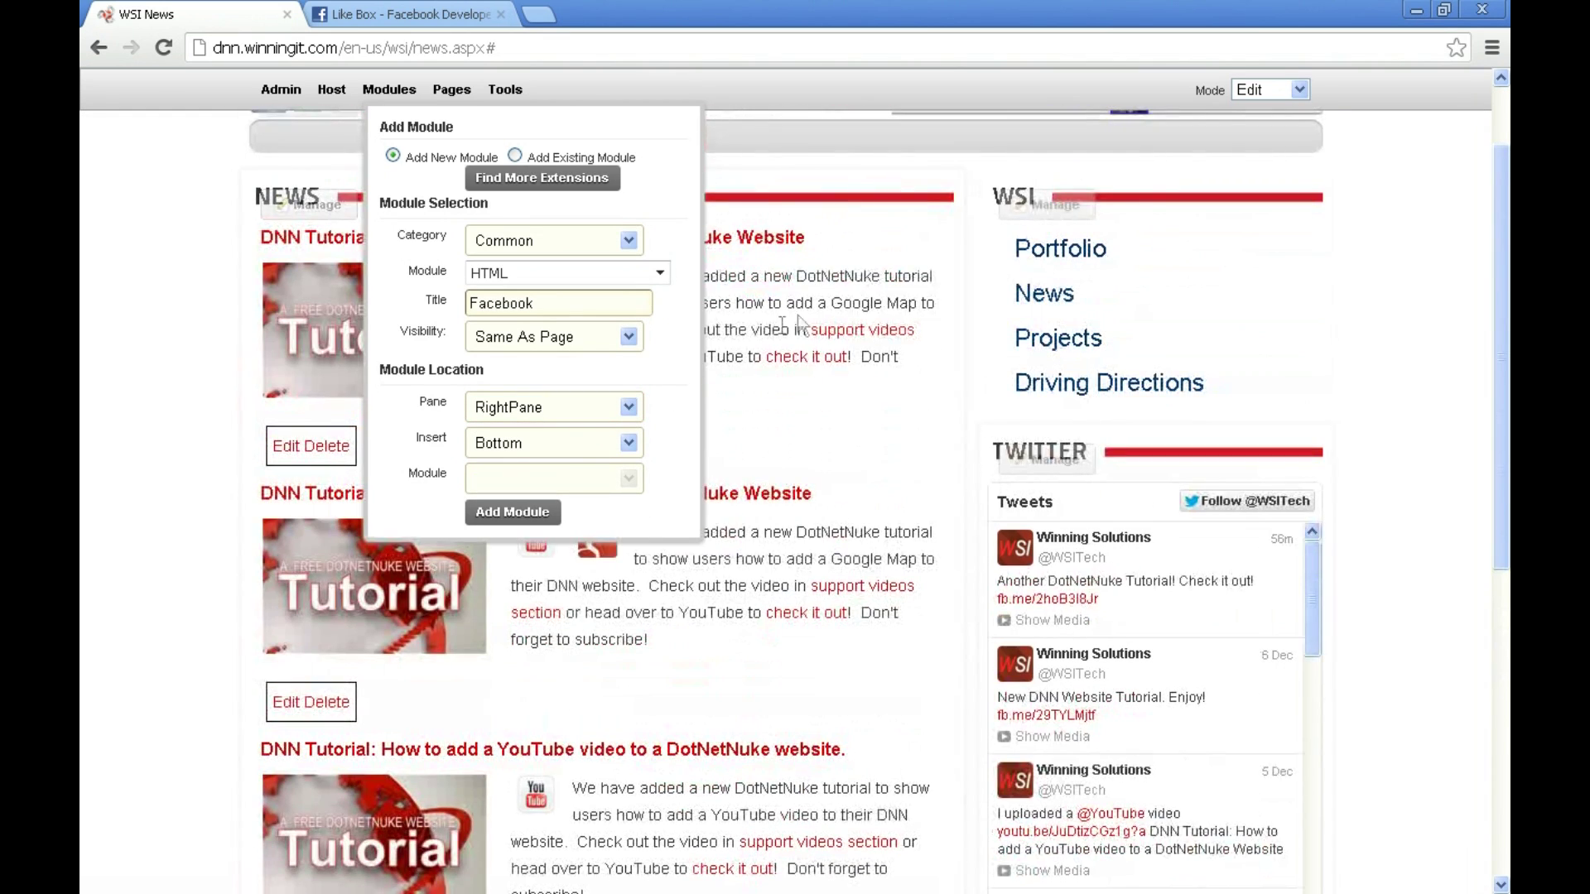
scroll(799, 323, up, 3)
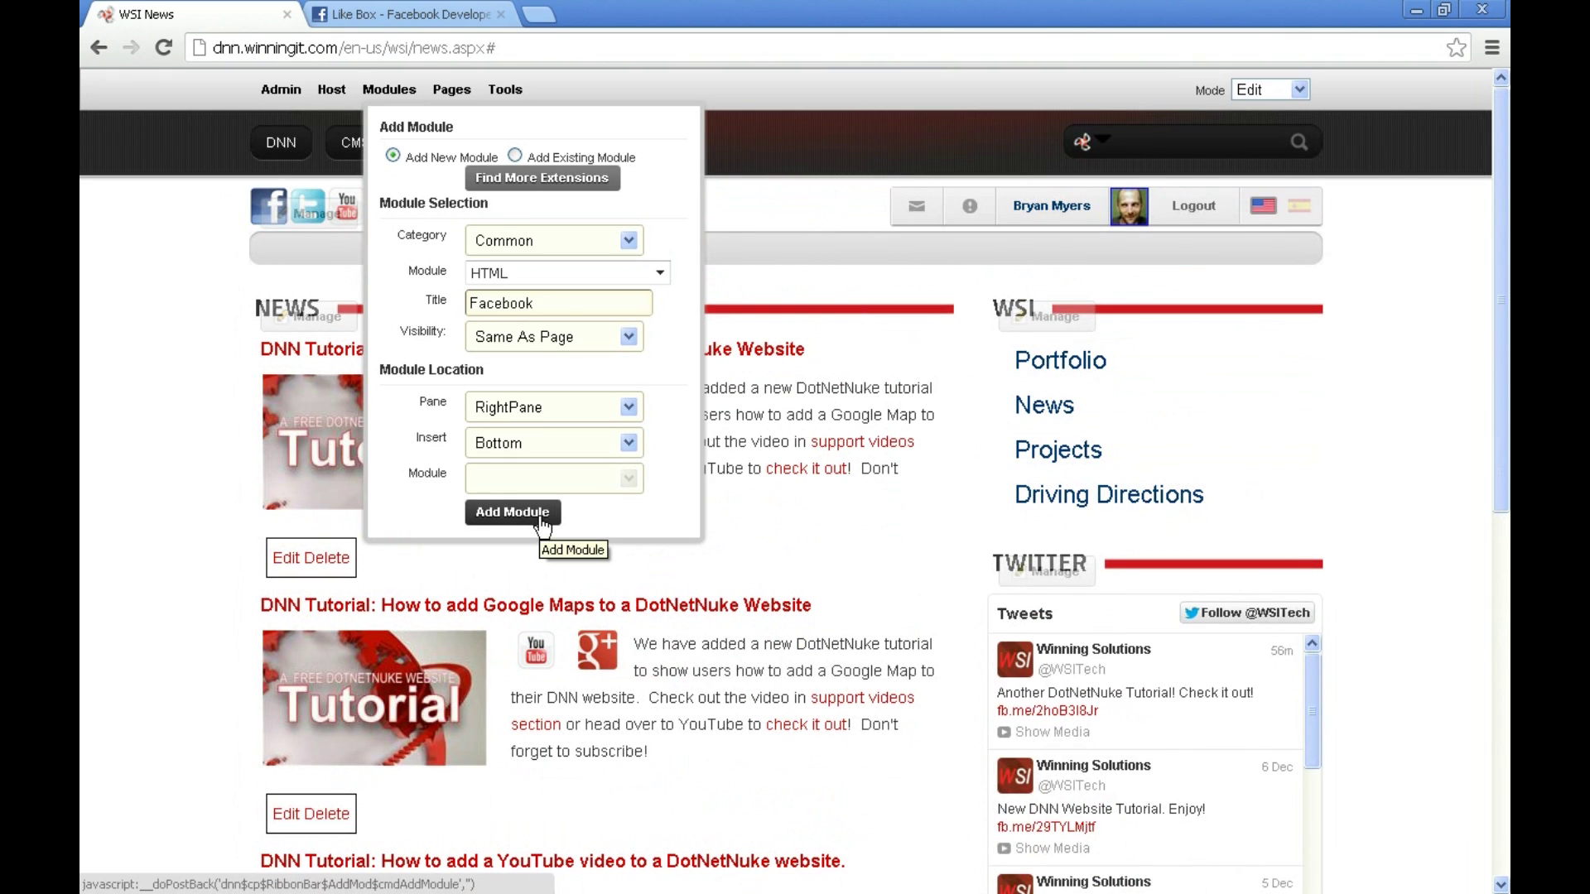
click(497, 514)
- Open the Facebook module's content editor, then cancel without changes
scroll(783, 449, down, 10)
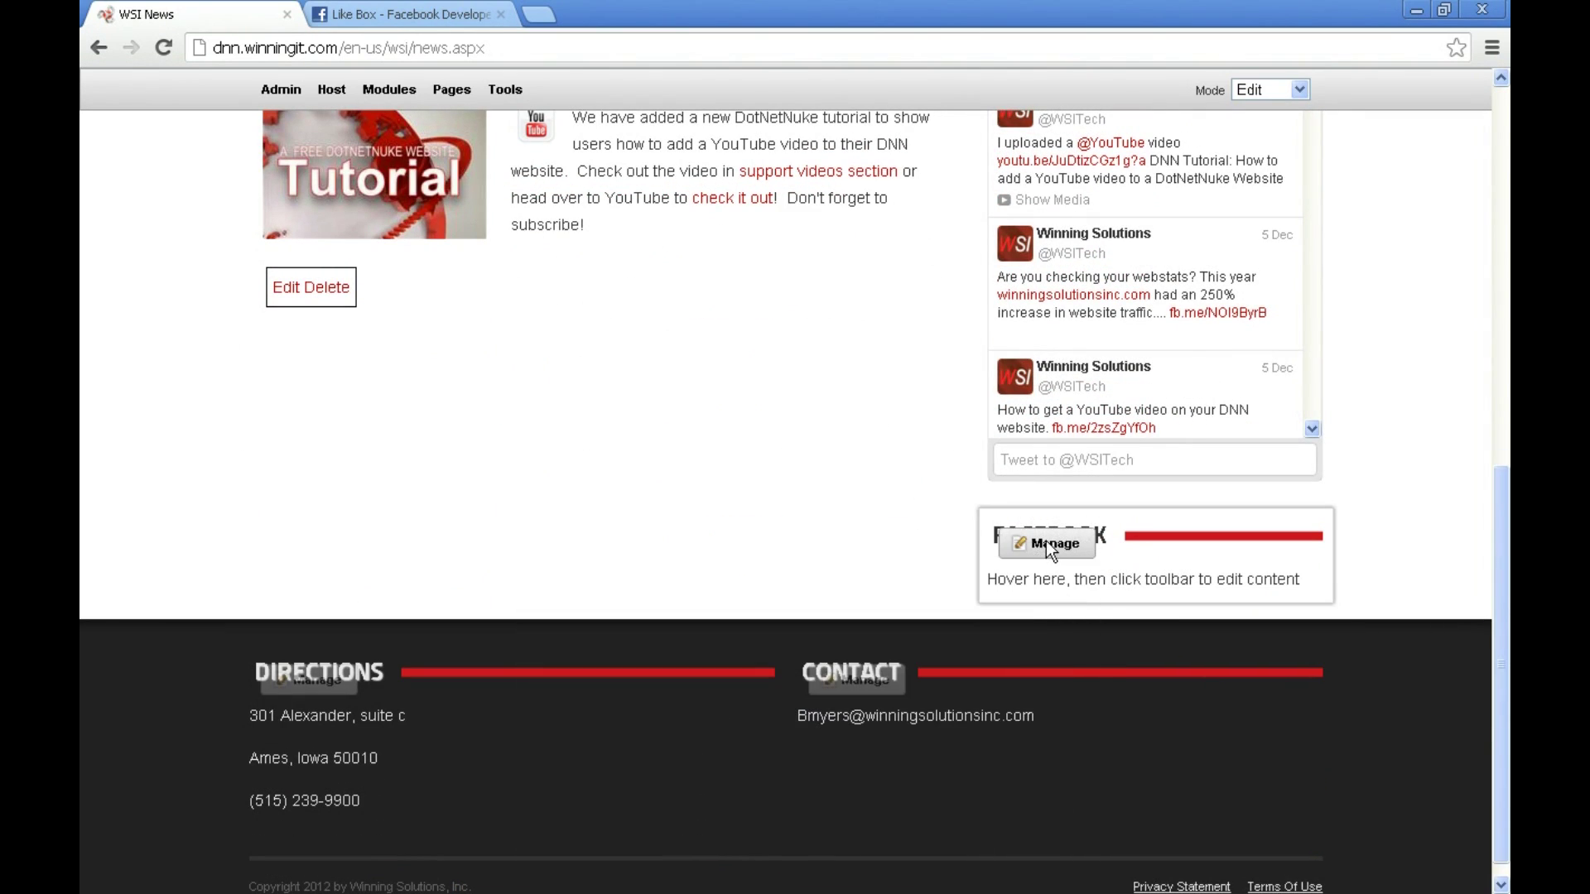
mouse_move(1060, 535)
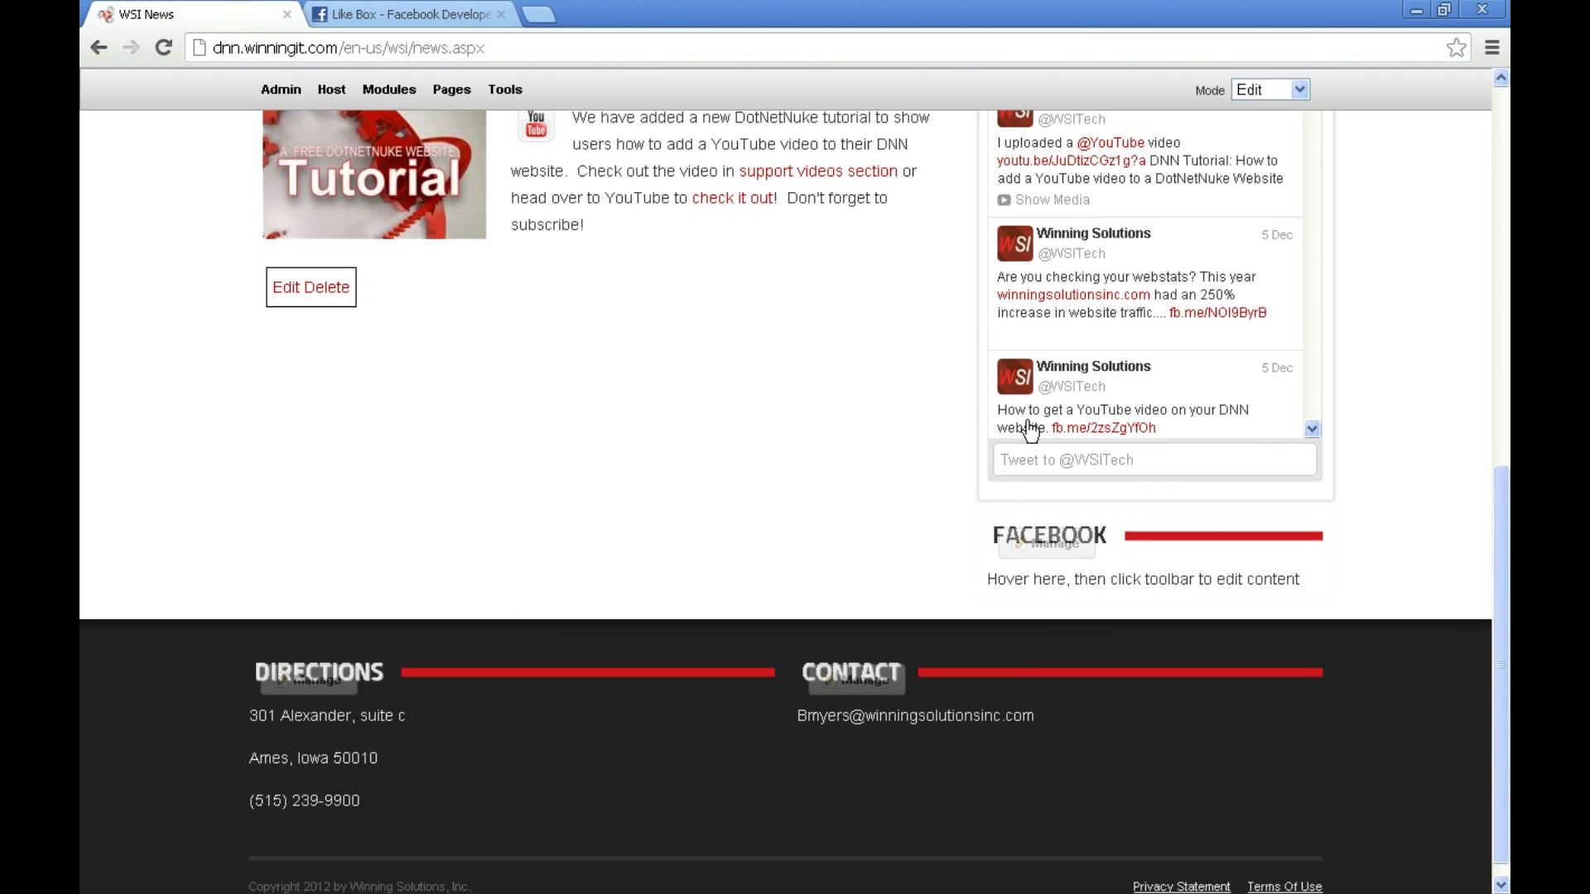
scroll(1030, 429, up, 1)
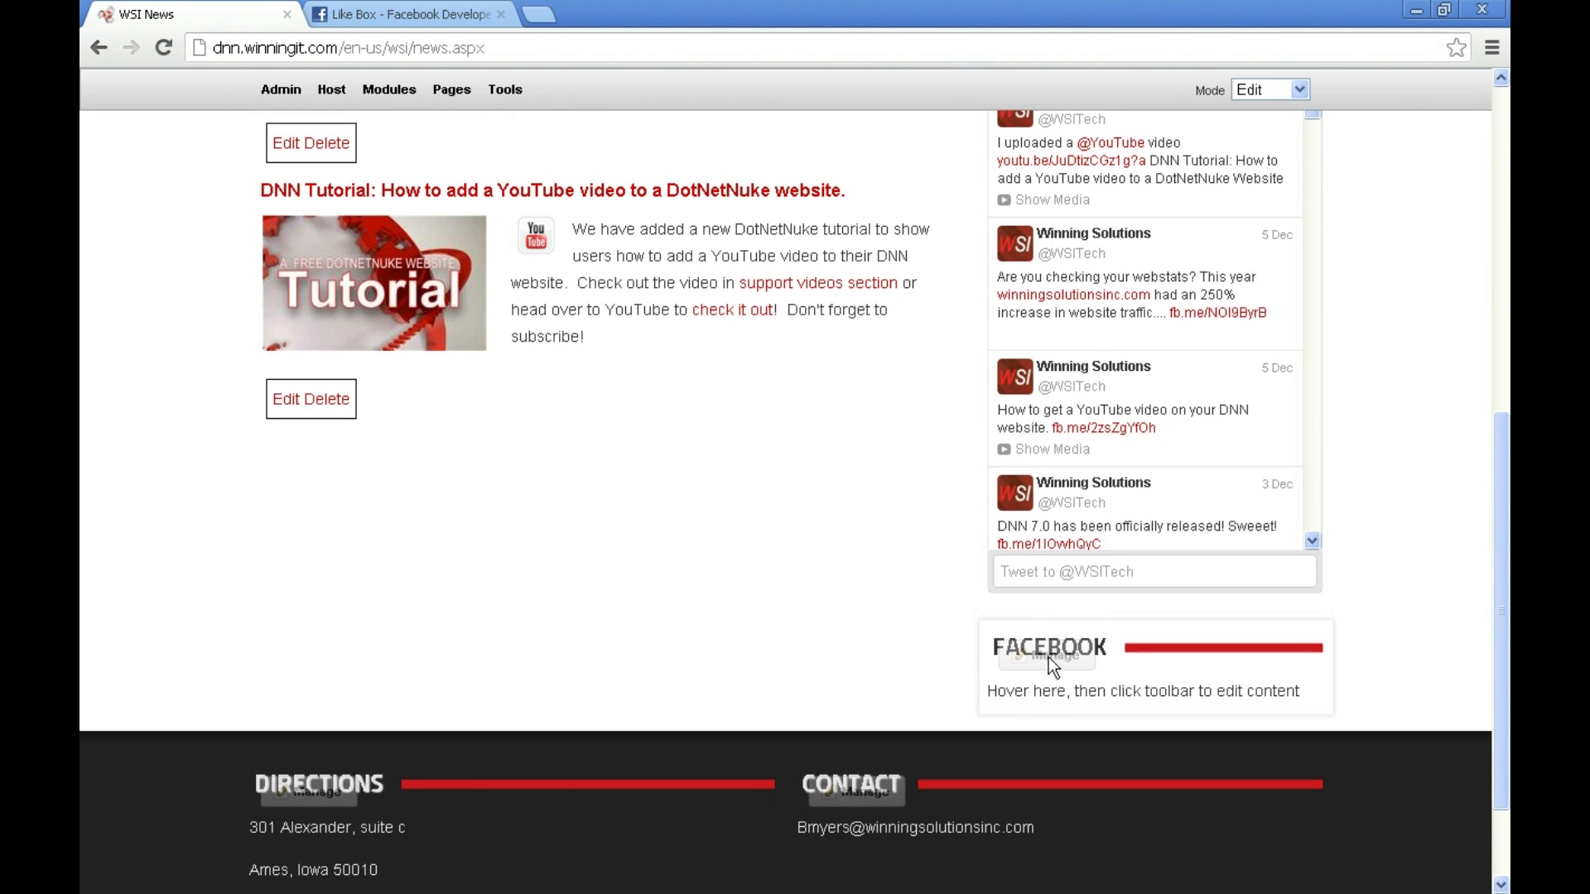
mouse_move(1050, 655)
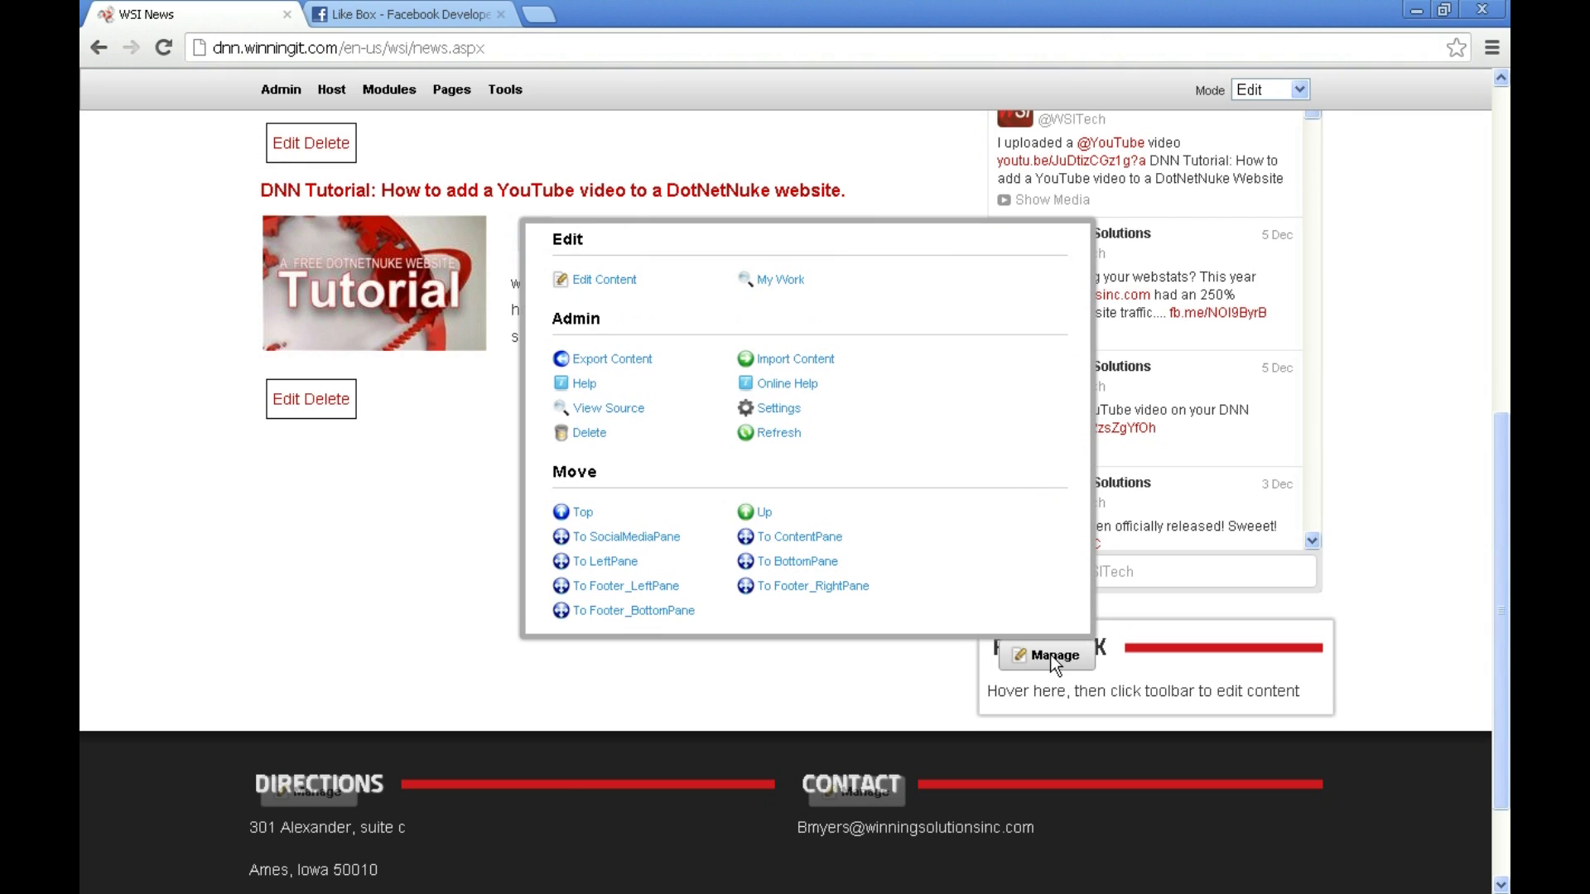
click(606, 282)
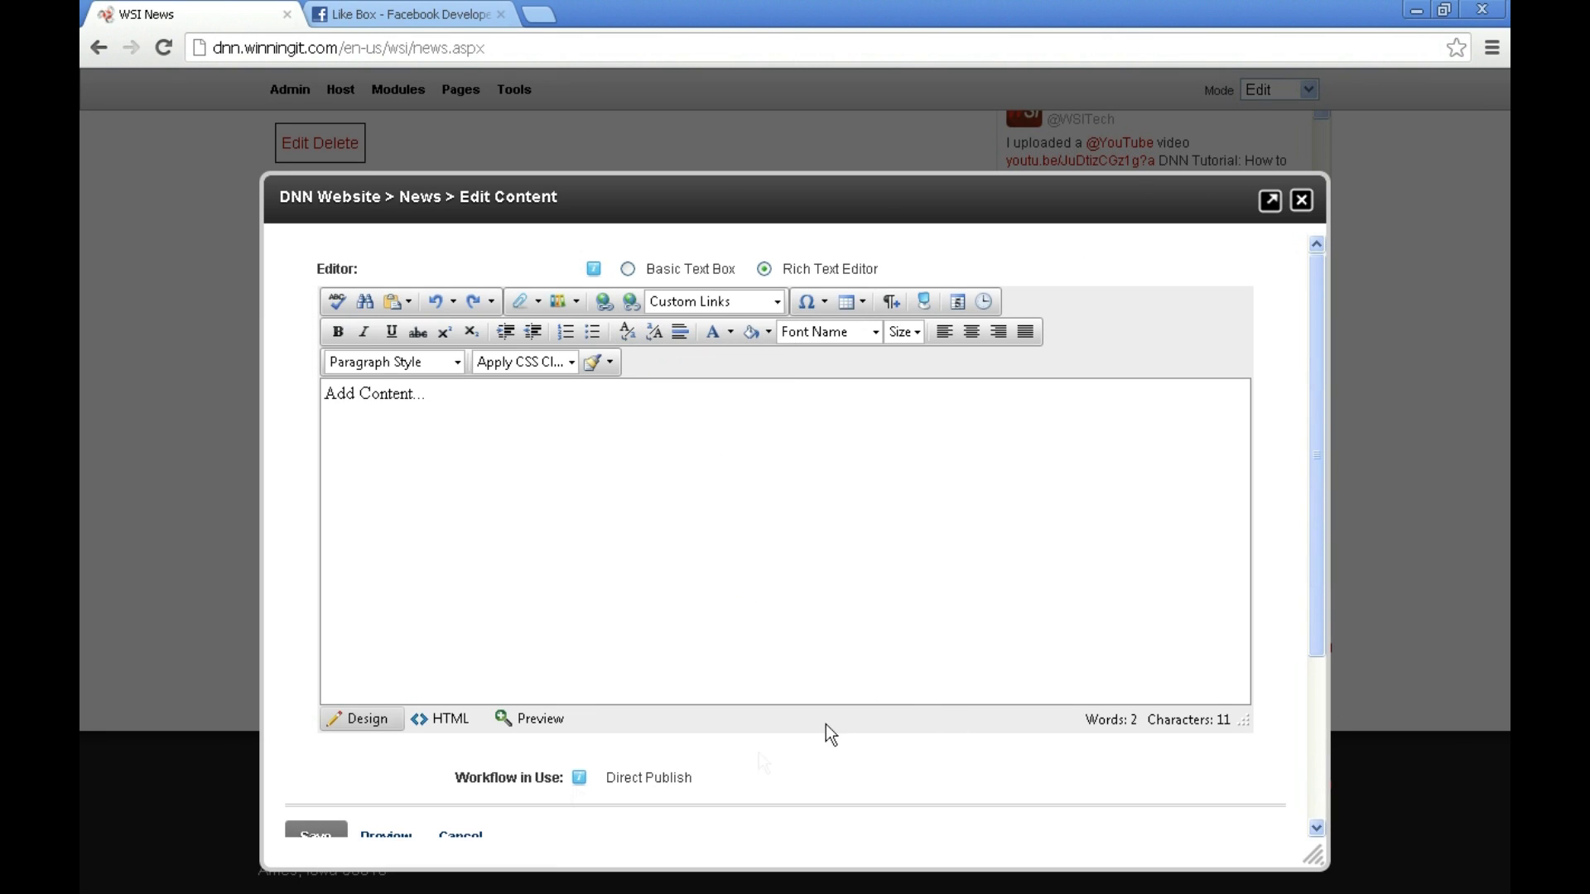
click(461, 836)
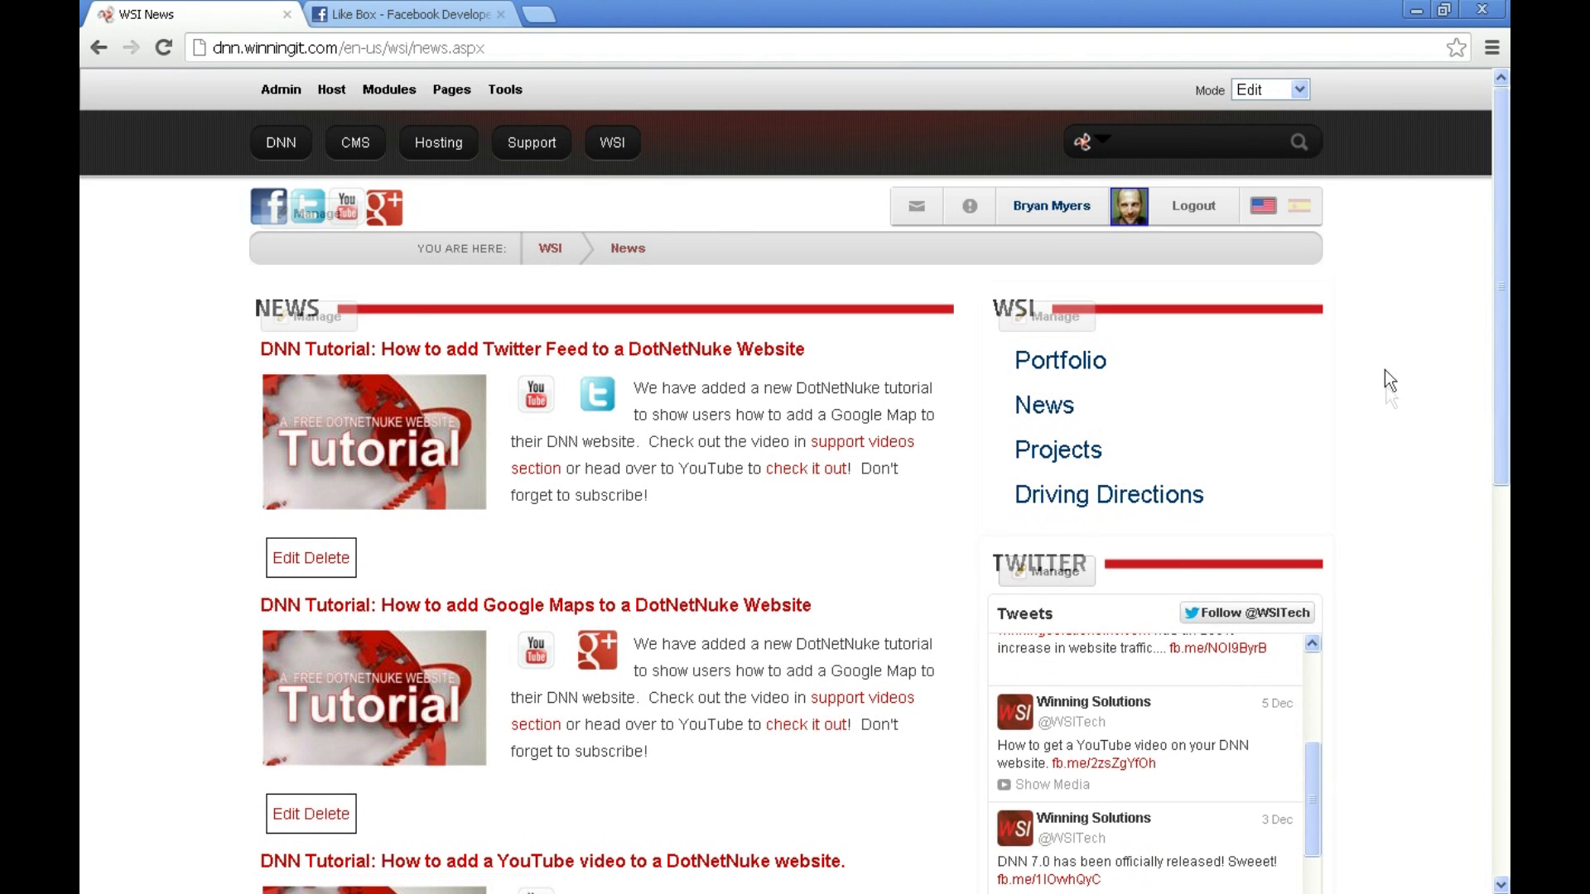
- Show the Facebook module's Manage action menu
scroll(1392, 503, down, 3)
mouse_move(1045, 770)
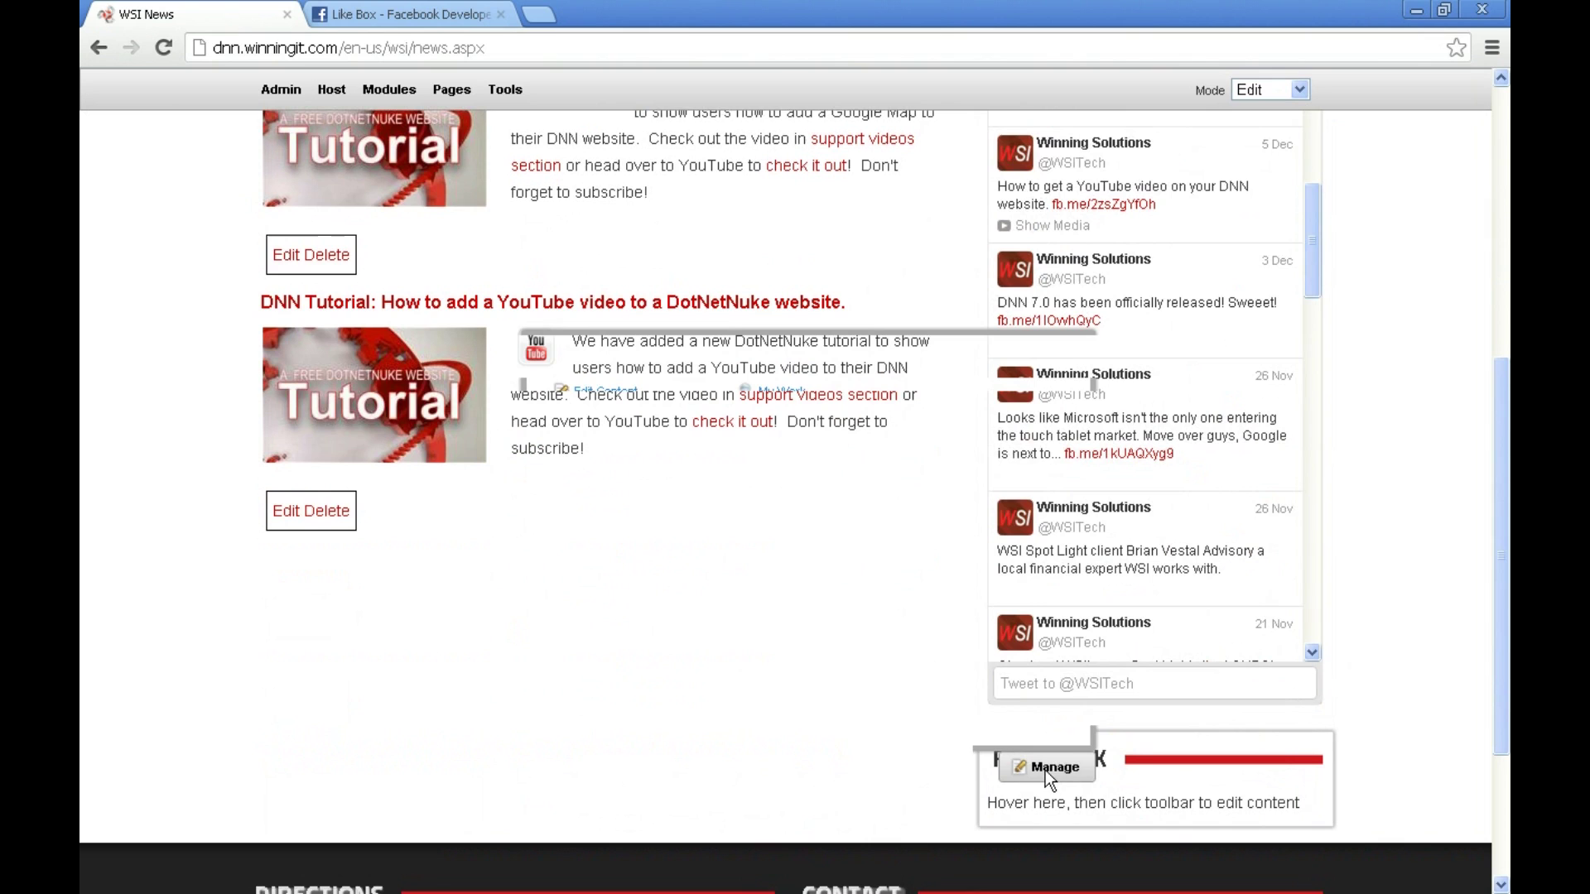
scroll(1375, 507, up, 1)
scroll(1333, 529, down, 2)
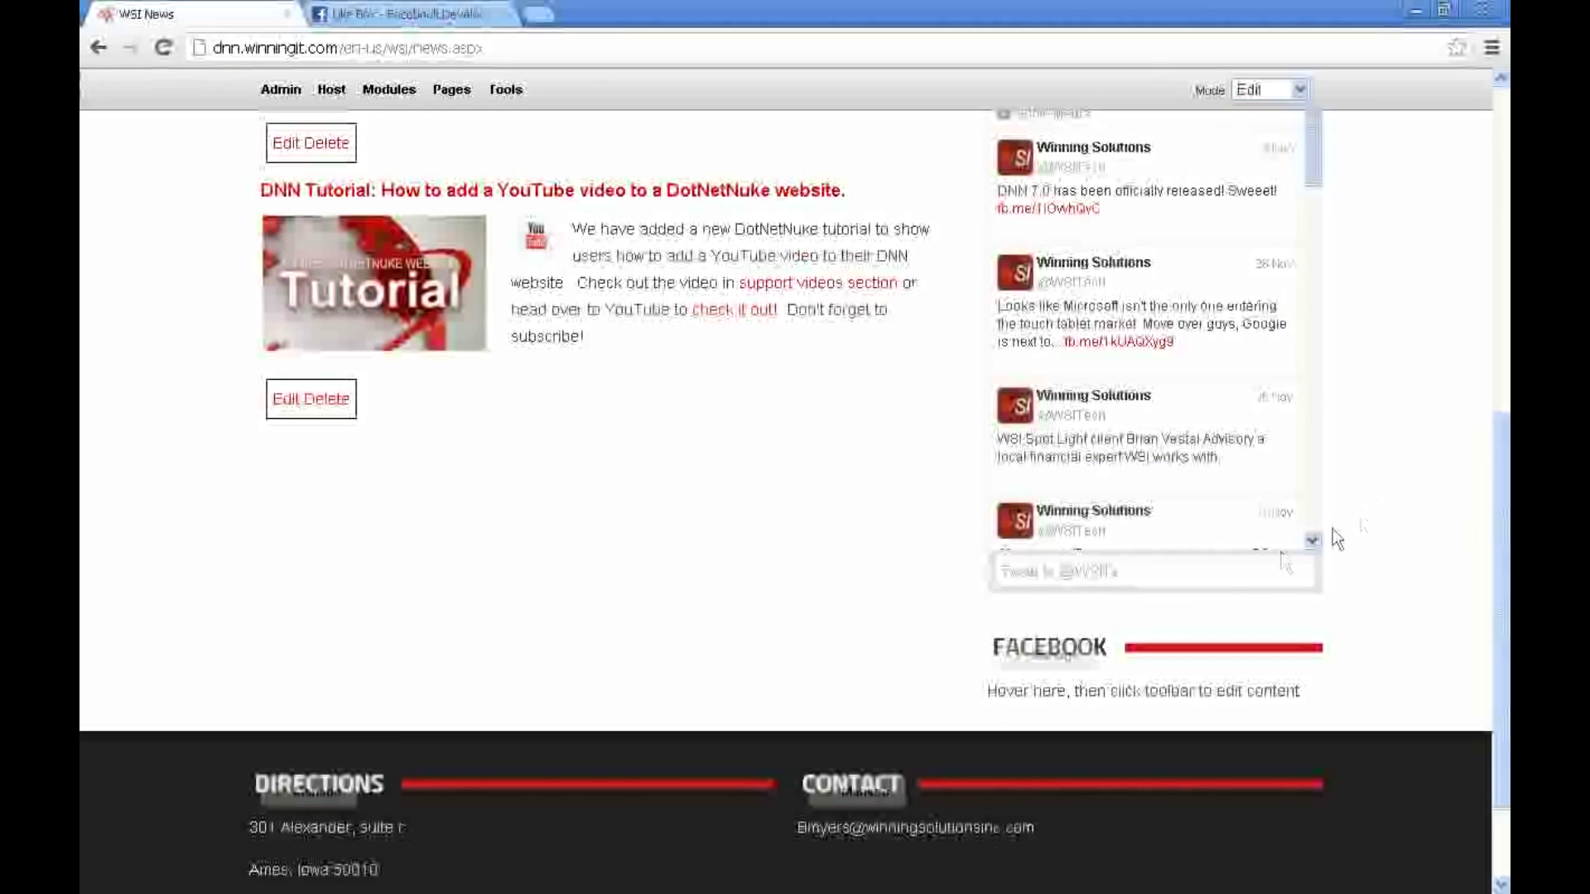
mouse_move(1040, 662)
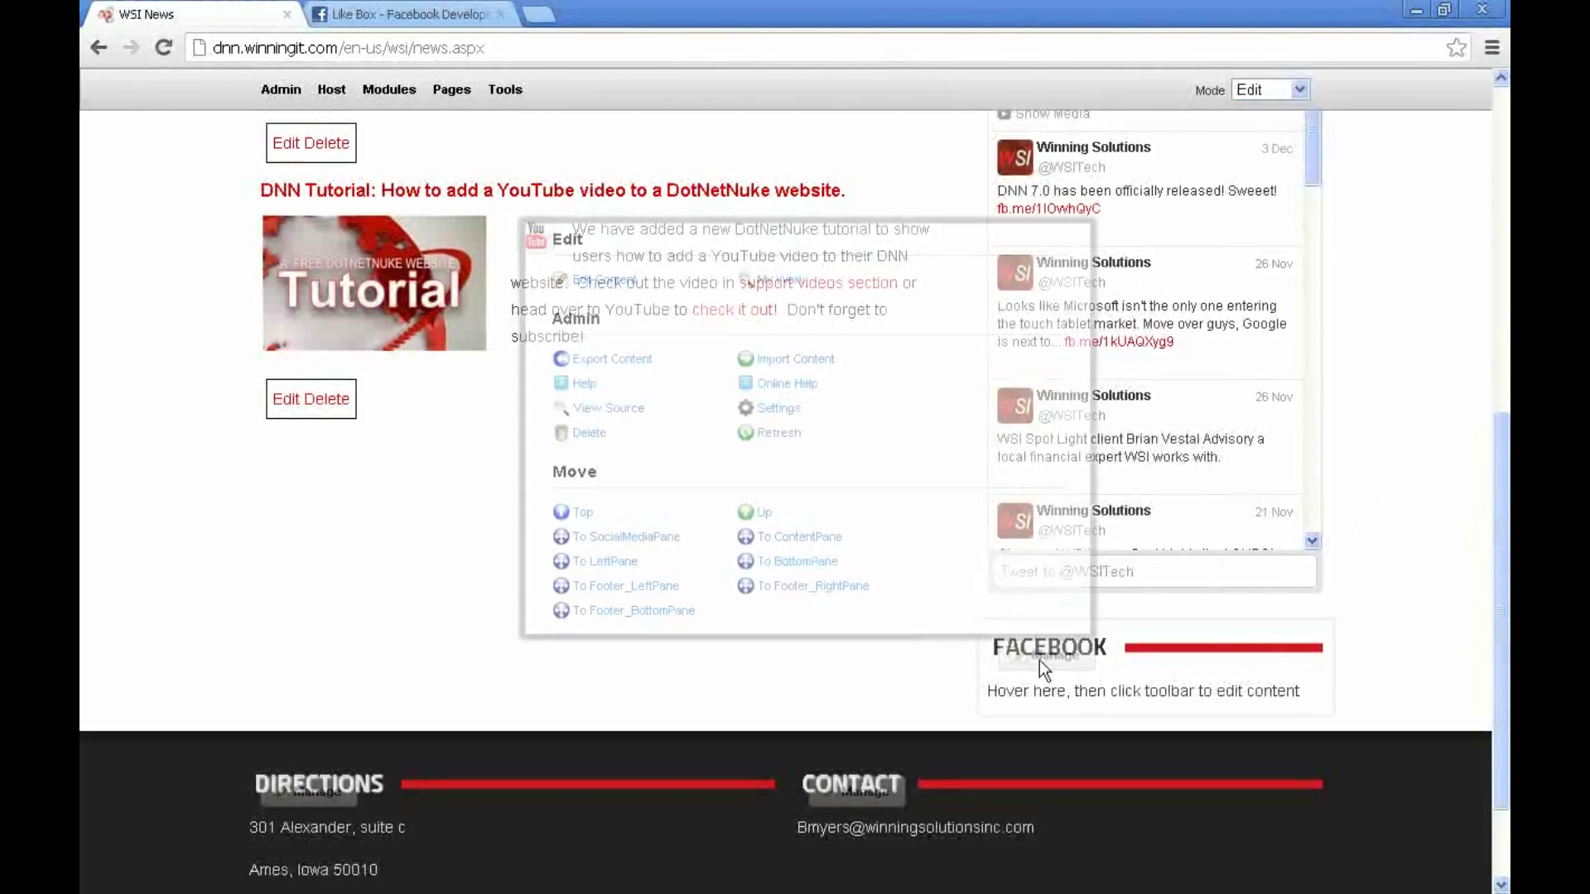
- Paste the Facebook SDK script into the module settings' Header field and save with Update
click(773, 410)
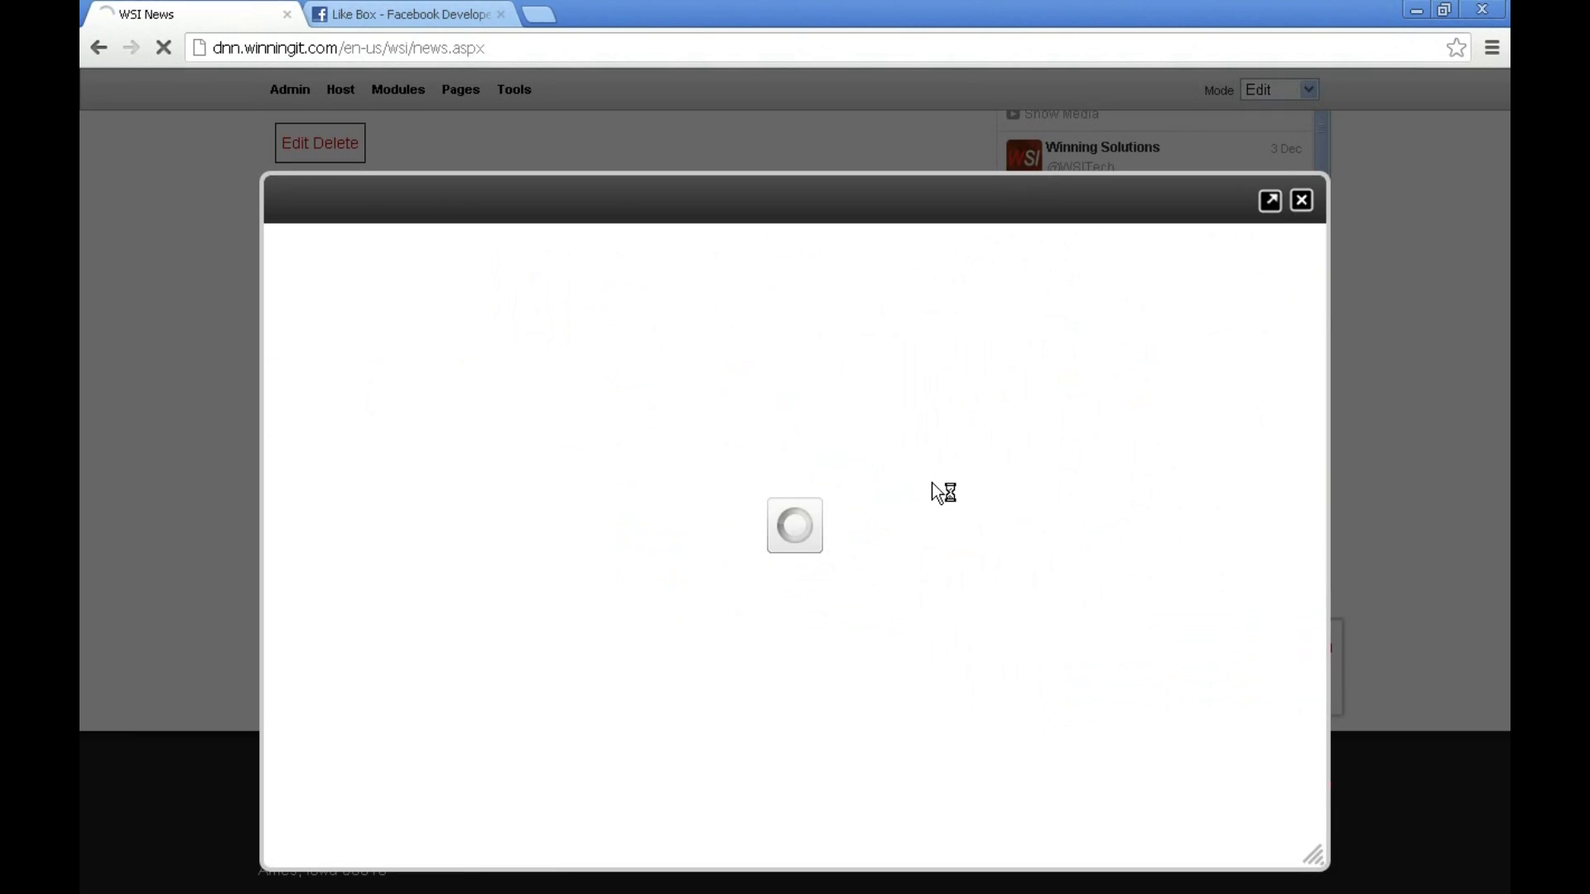
click(649, 675)
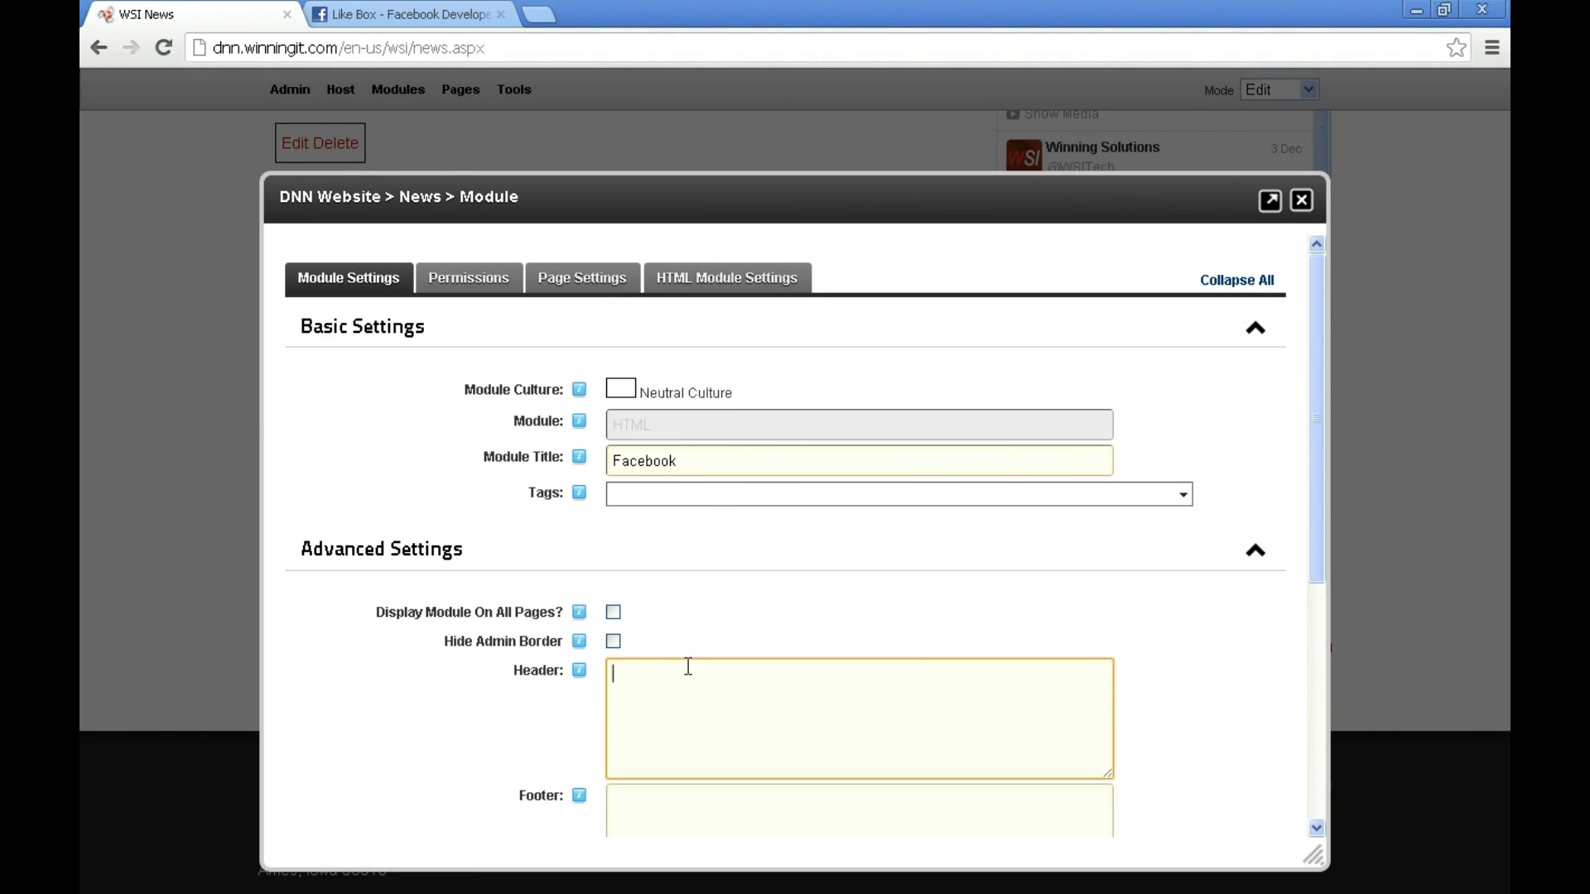
scroll(654, 646, down, 1)
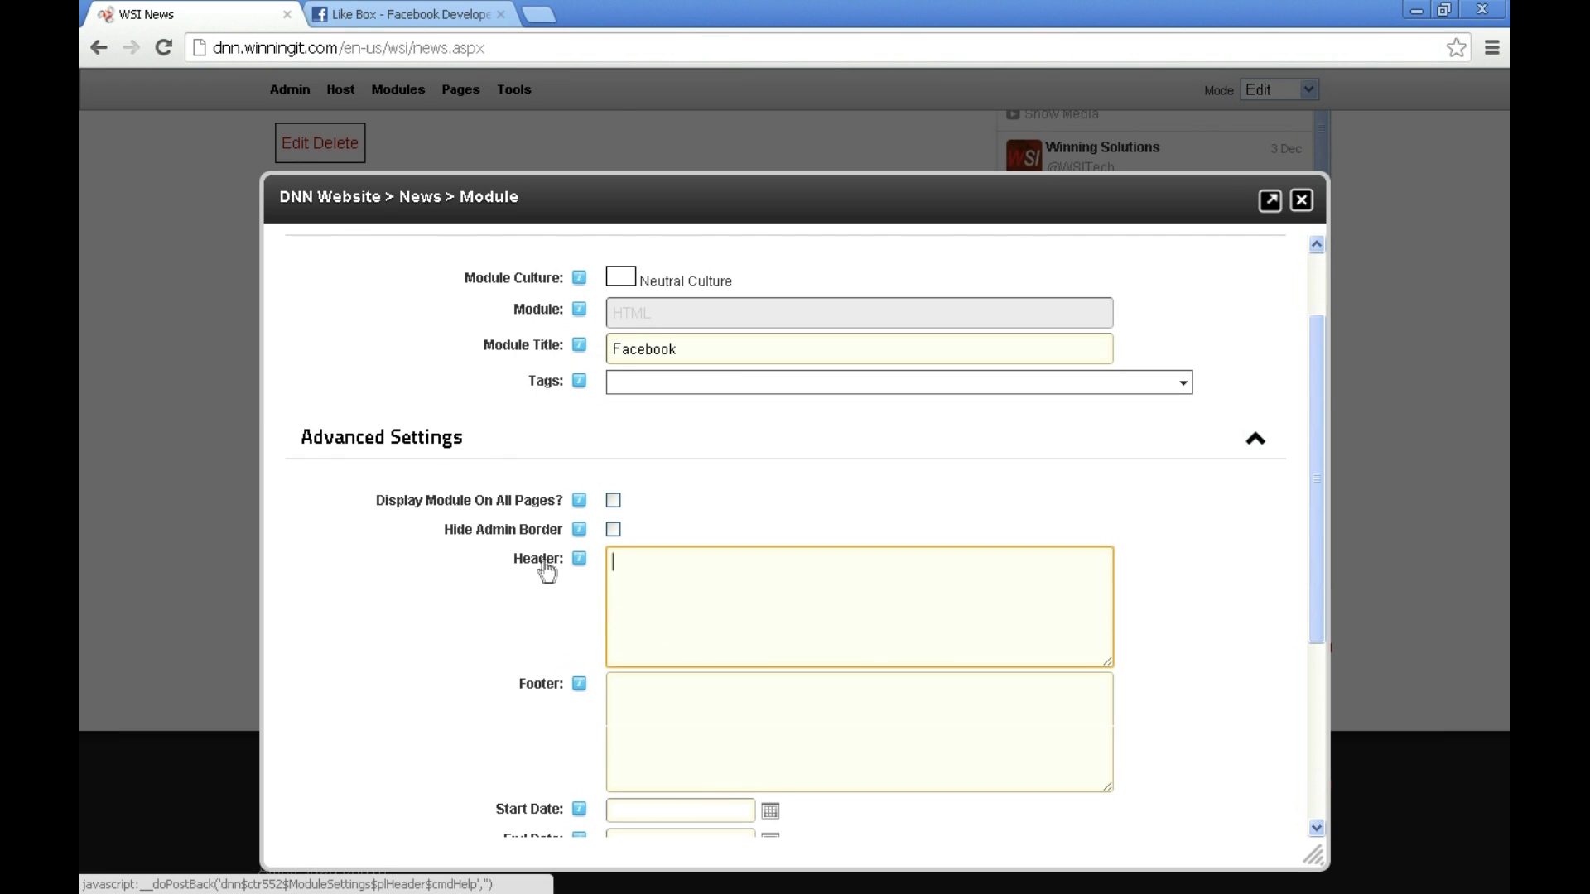
mouse_move(549, 563)
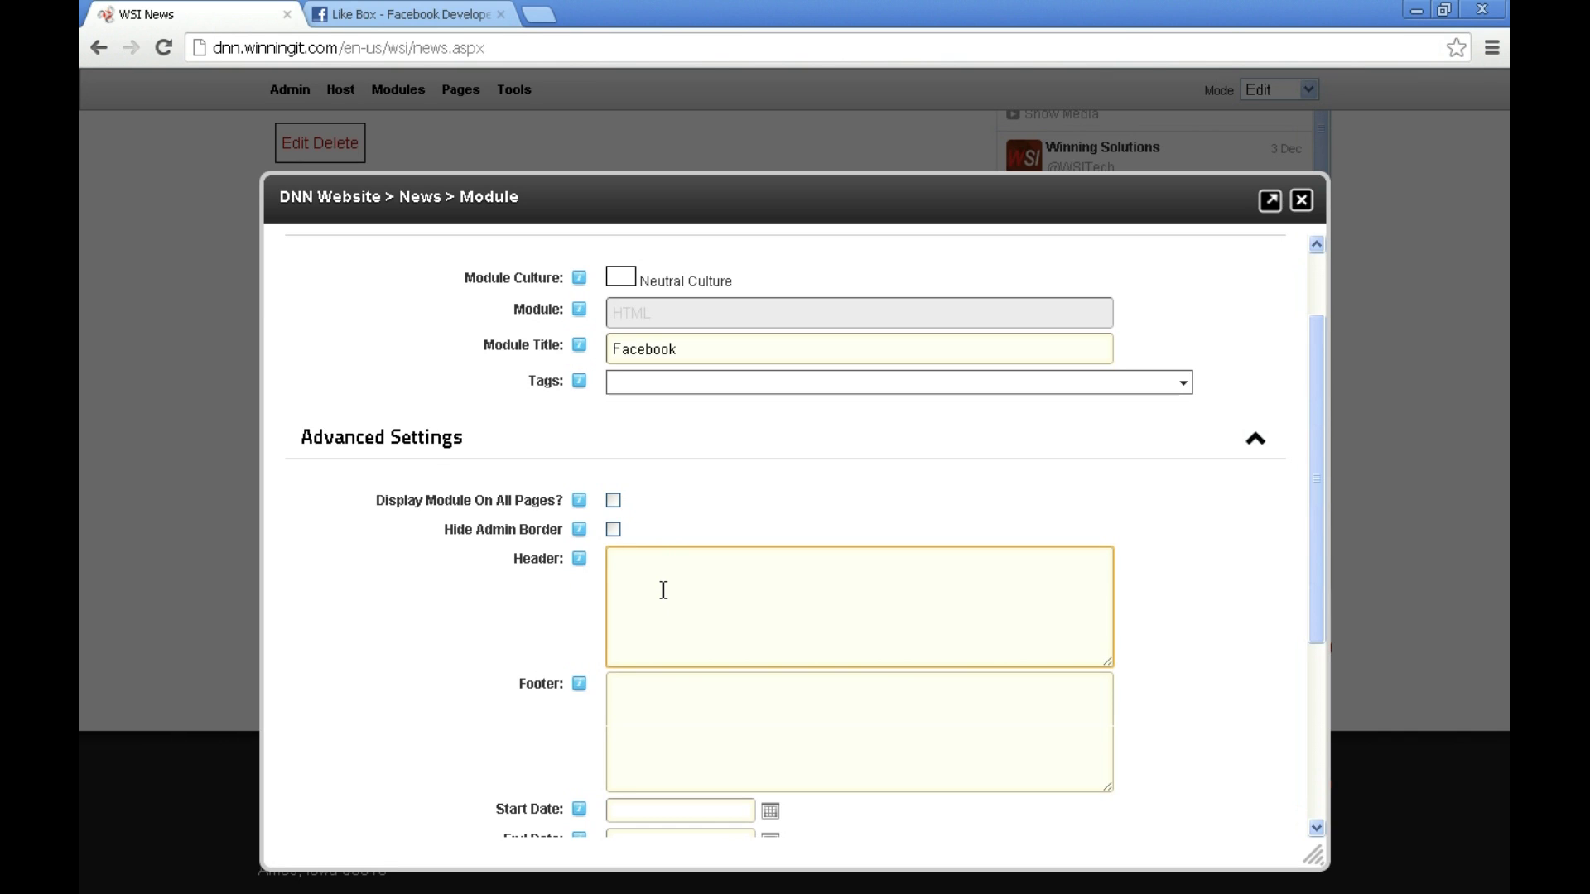
key(ctrl+v)
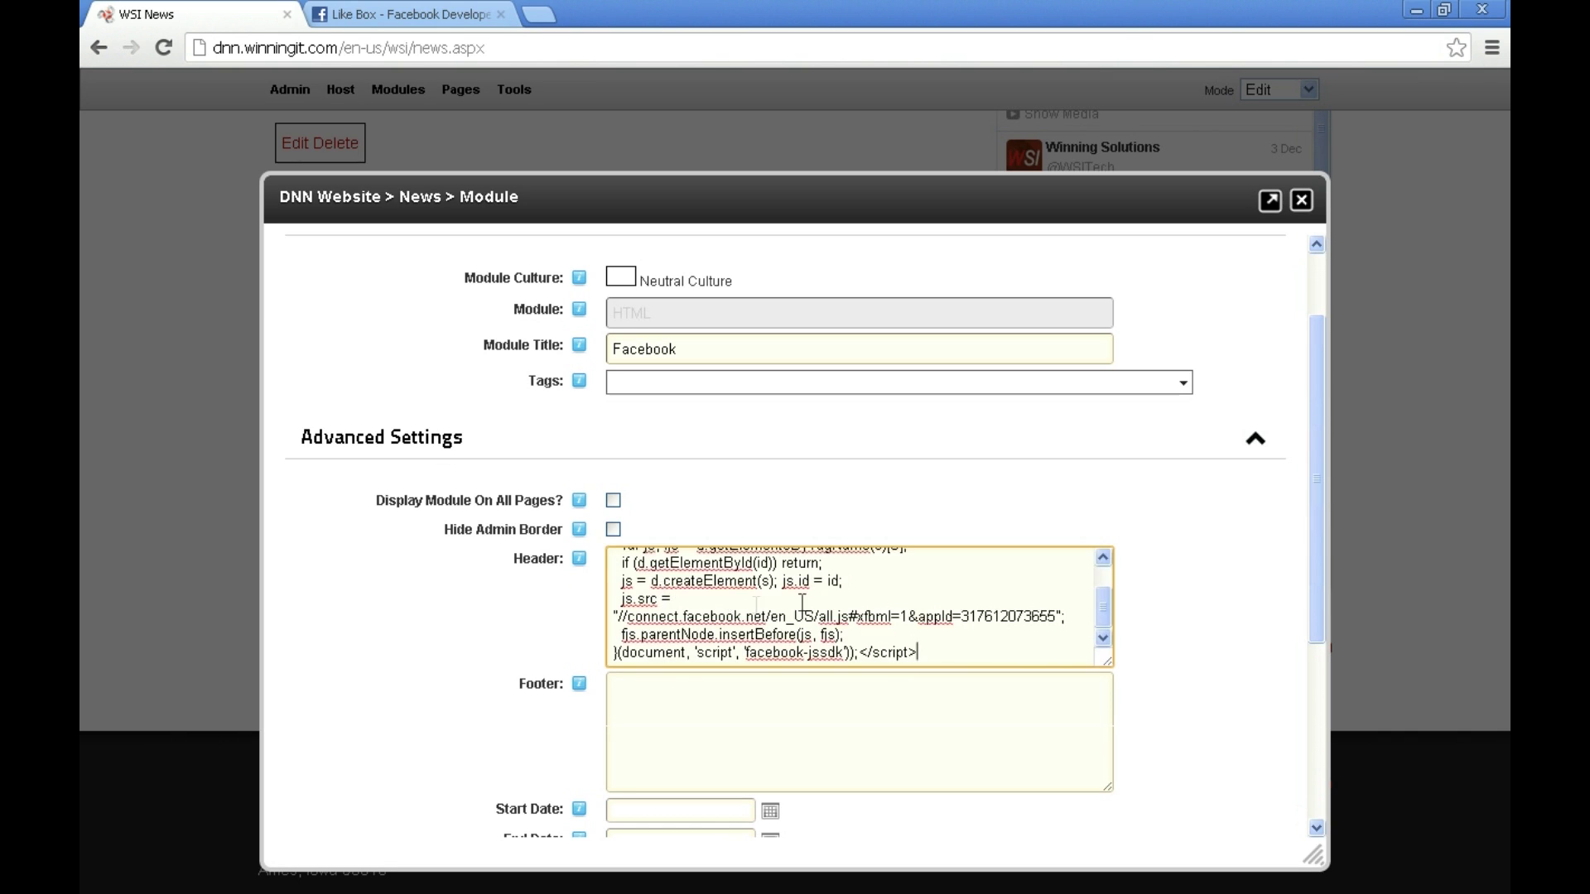
mouse_move(1102, 611)
mouse_down()
mouse_move(1105, 569)
mouse_move(1109, 619)
mouse_up()
scroll(775, 702, down, 4)
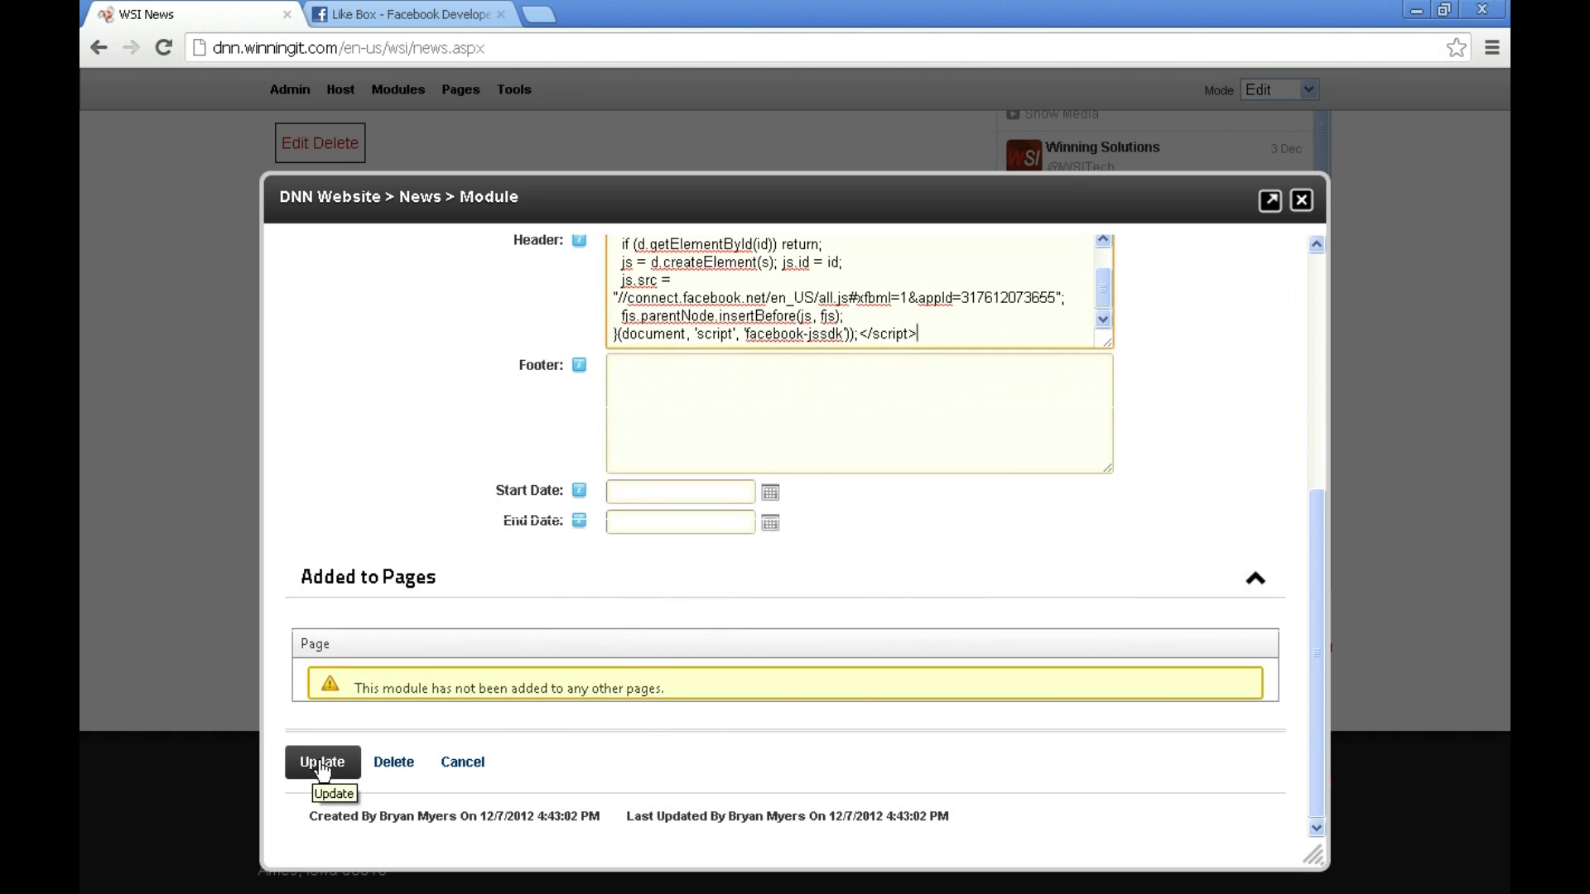
click(323, 762)
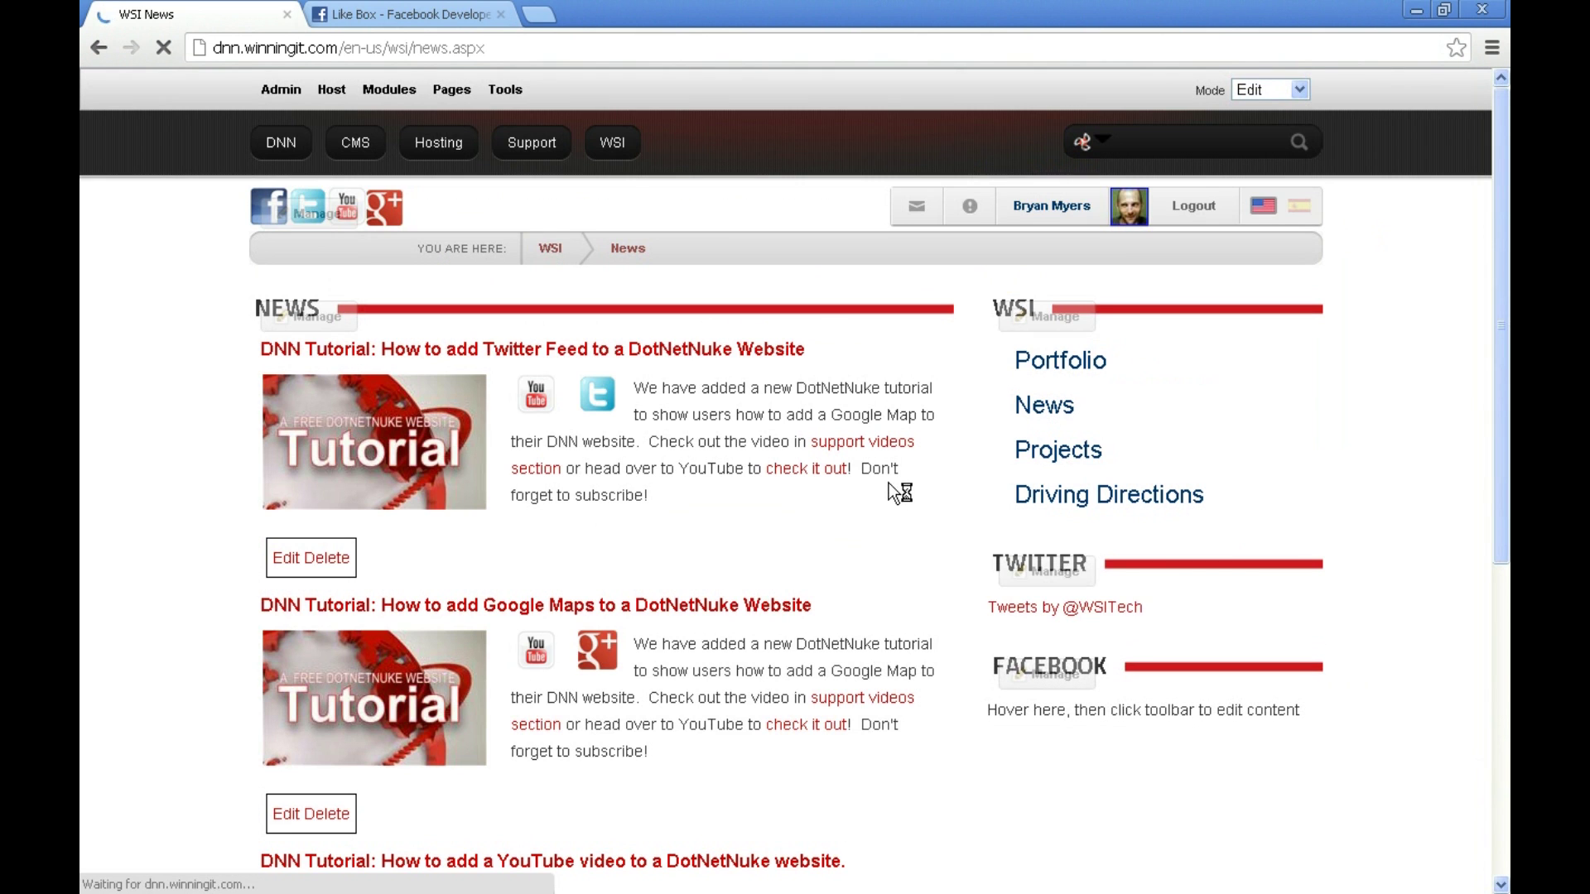
- Return to the Like Box plugin code on Facebook Developers
scroll(888, 484, down, 6)
scroll(887, 484, down, 3)
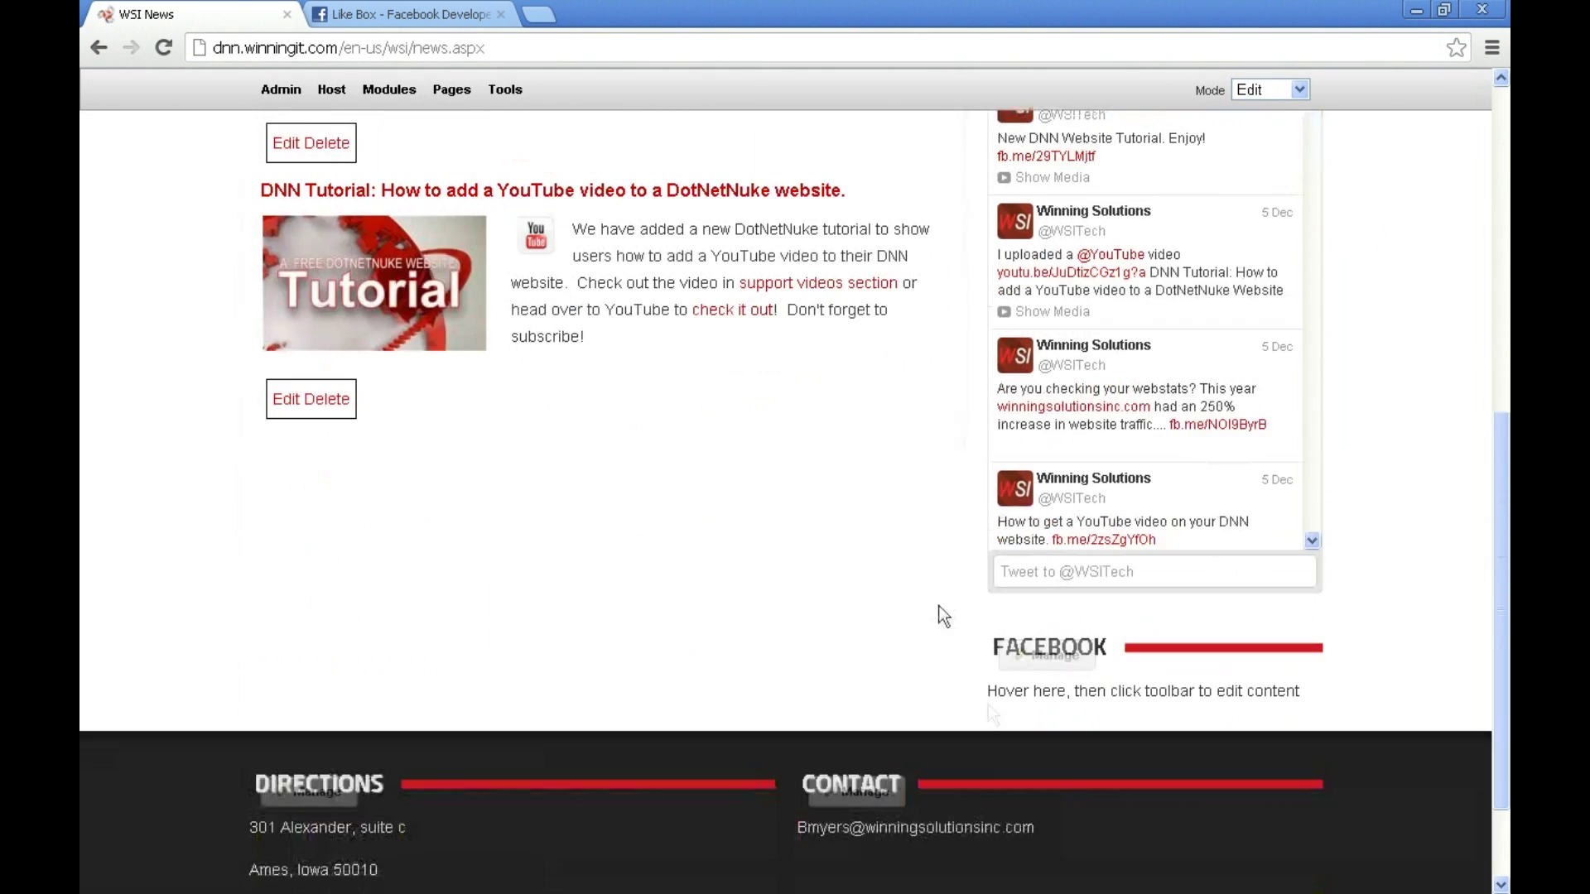
mouse_move(1065, 665)
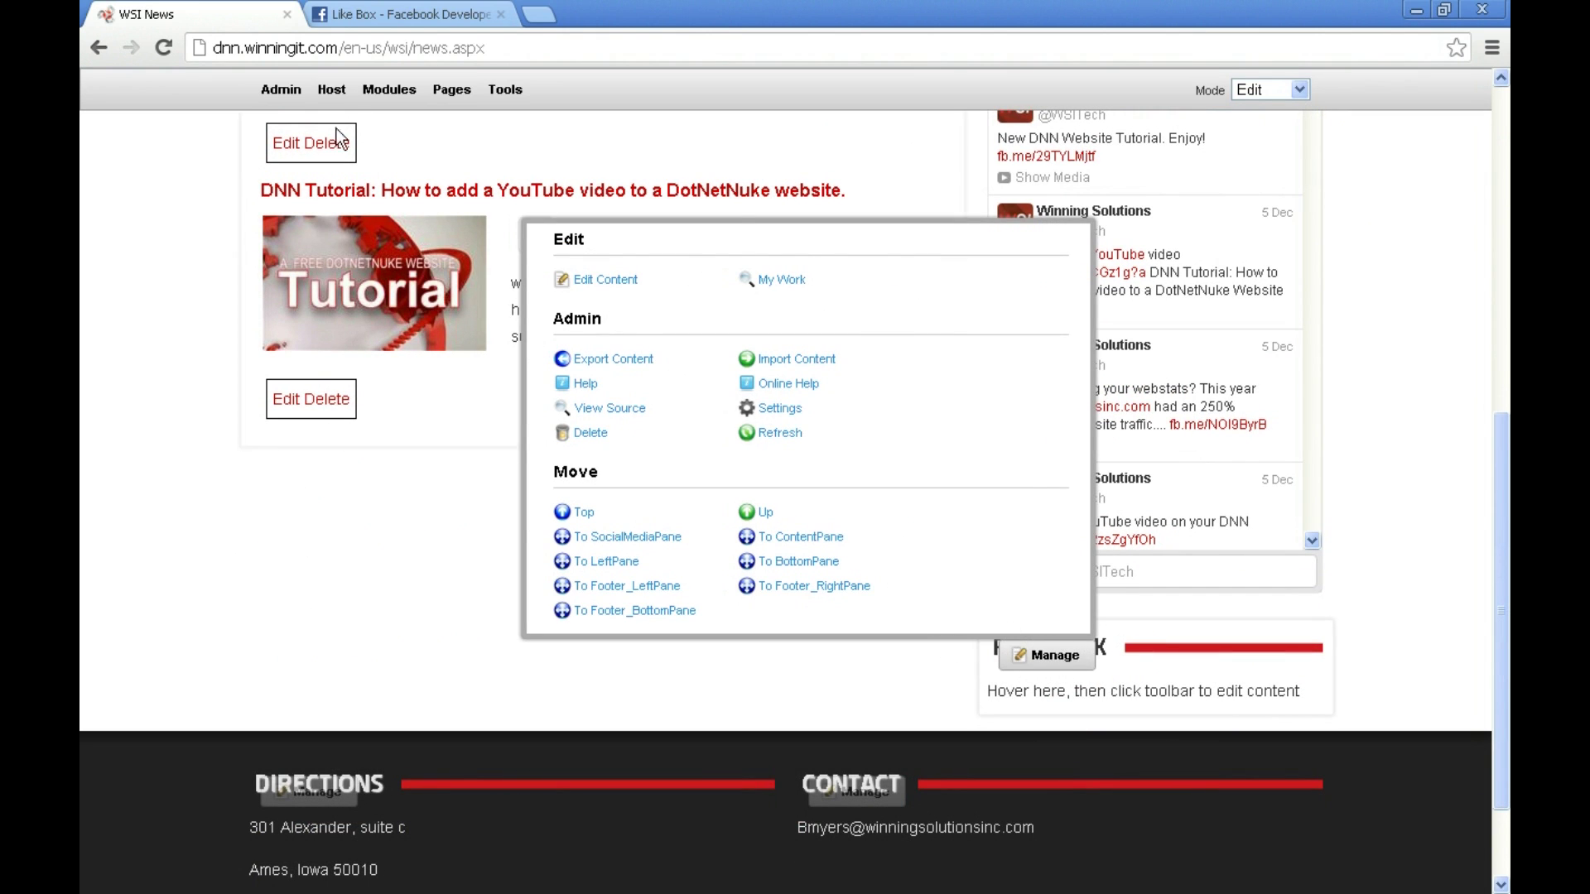
click(383, 19)
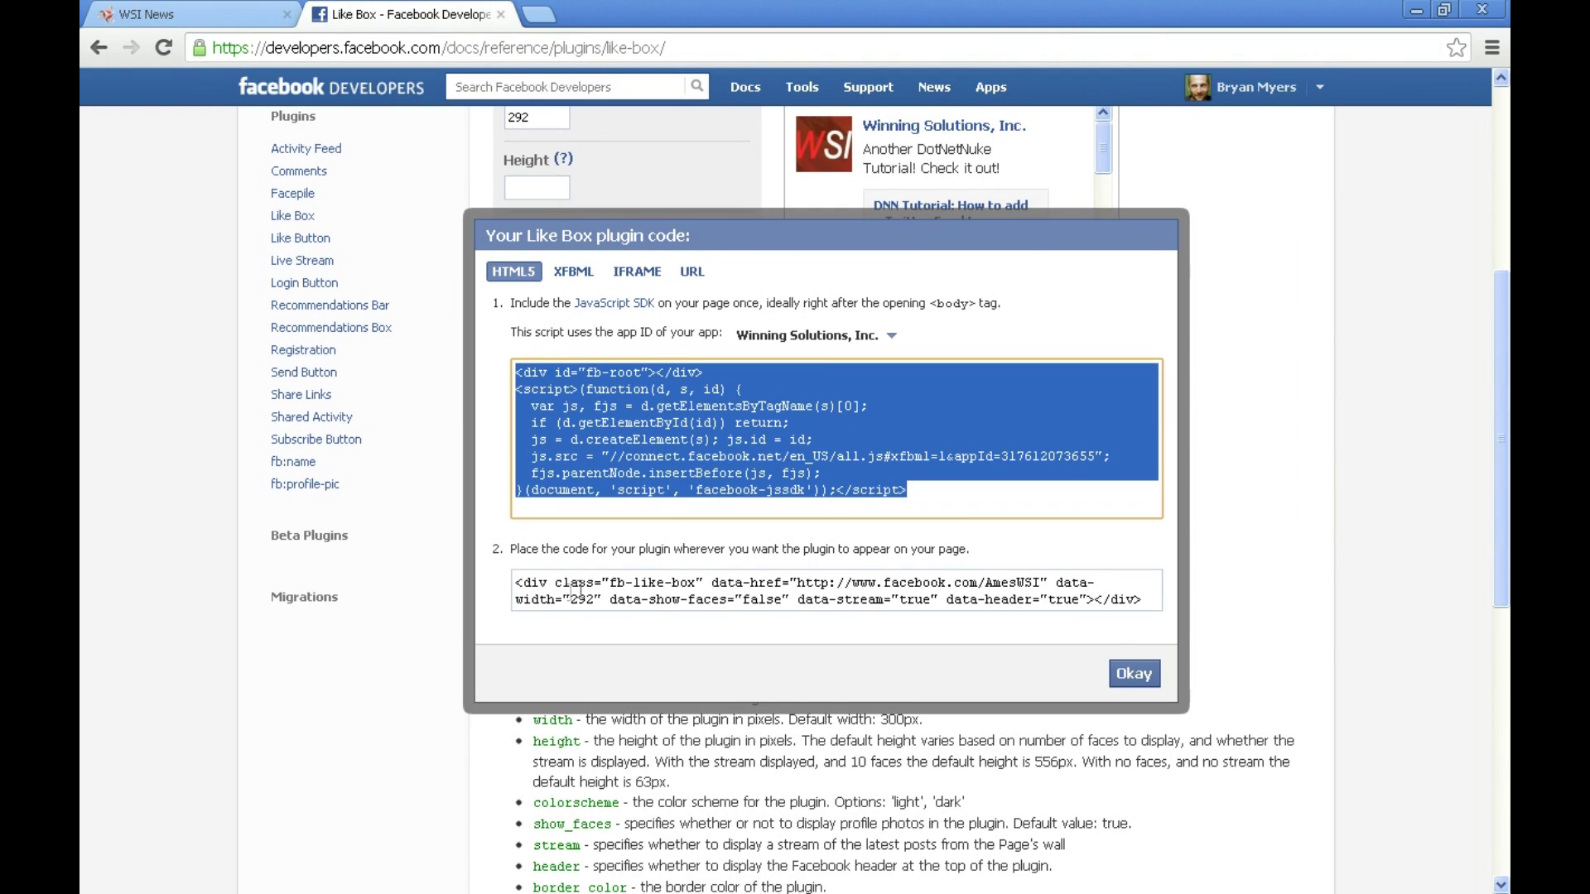
- Copy the Like Box div code, close the code dialog and return to the WSI News page
click(771, 590)
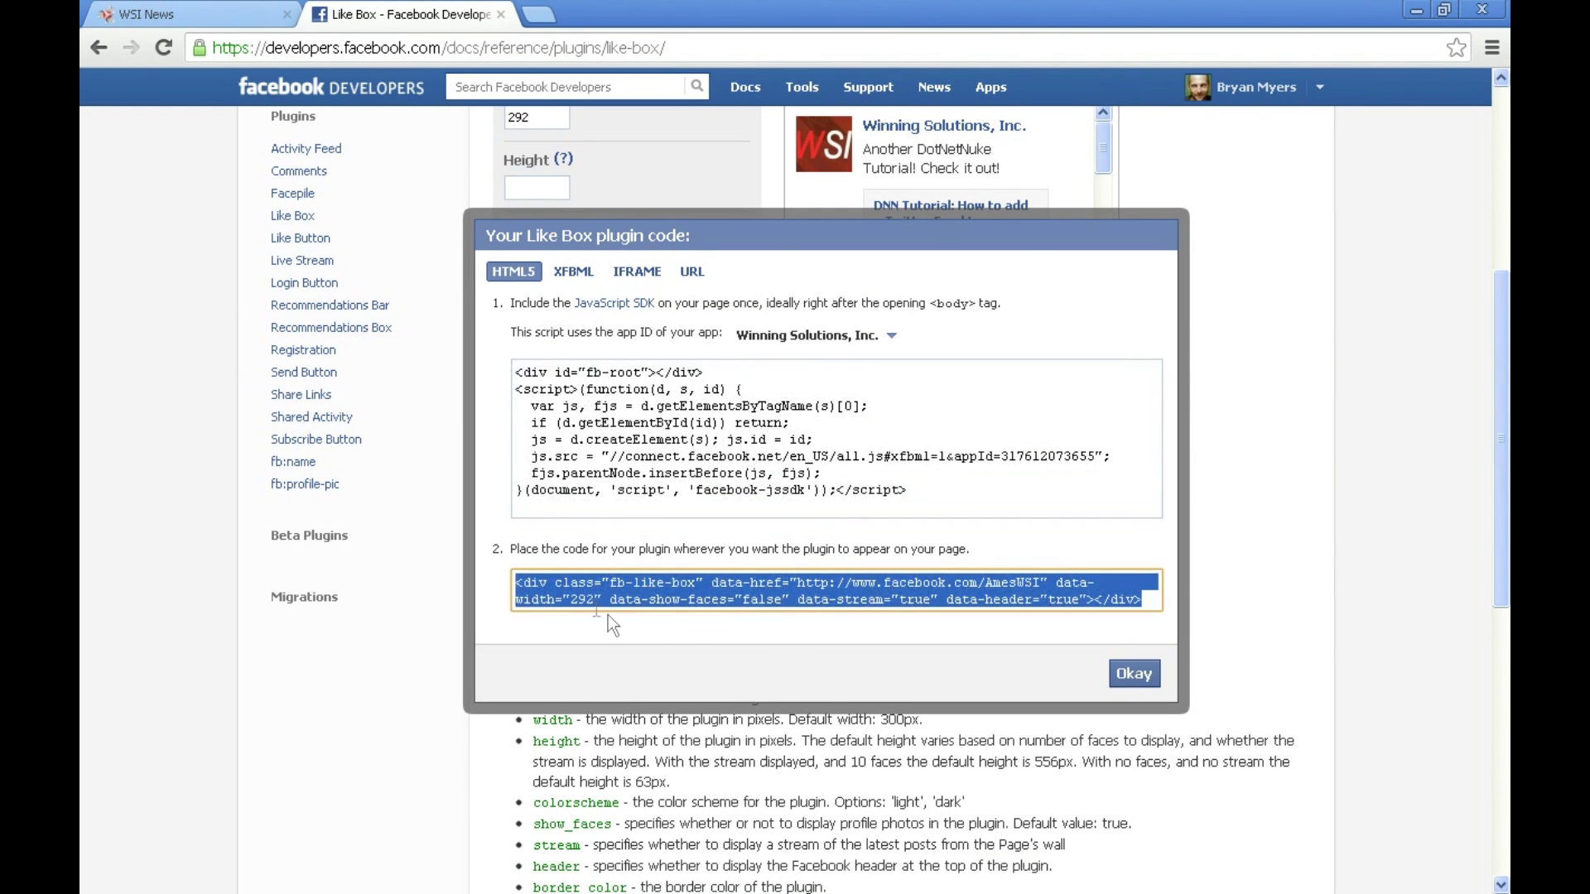
right_click(701, 589)
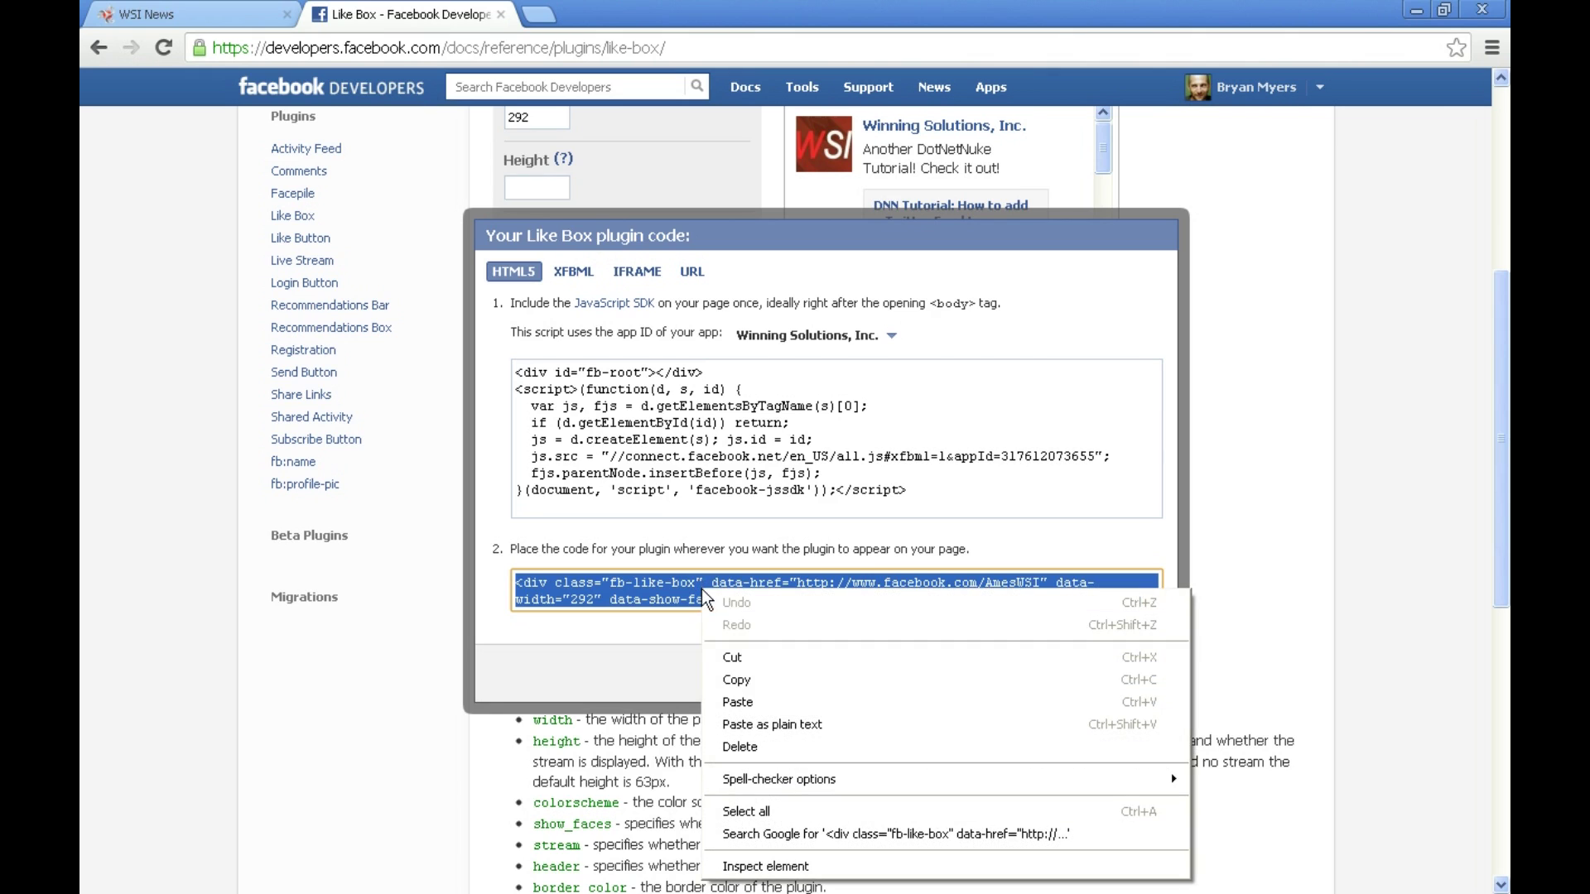
click(785, 681)
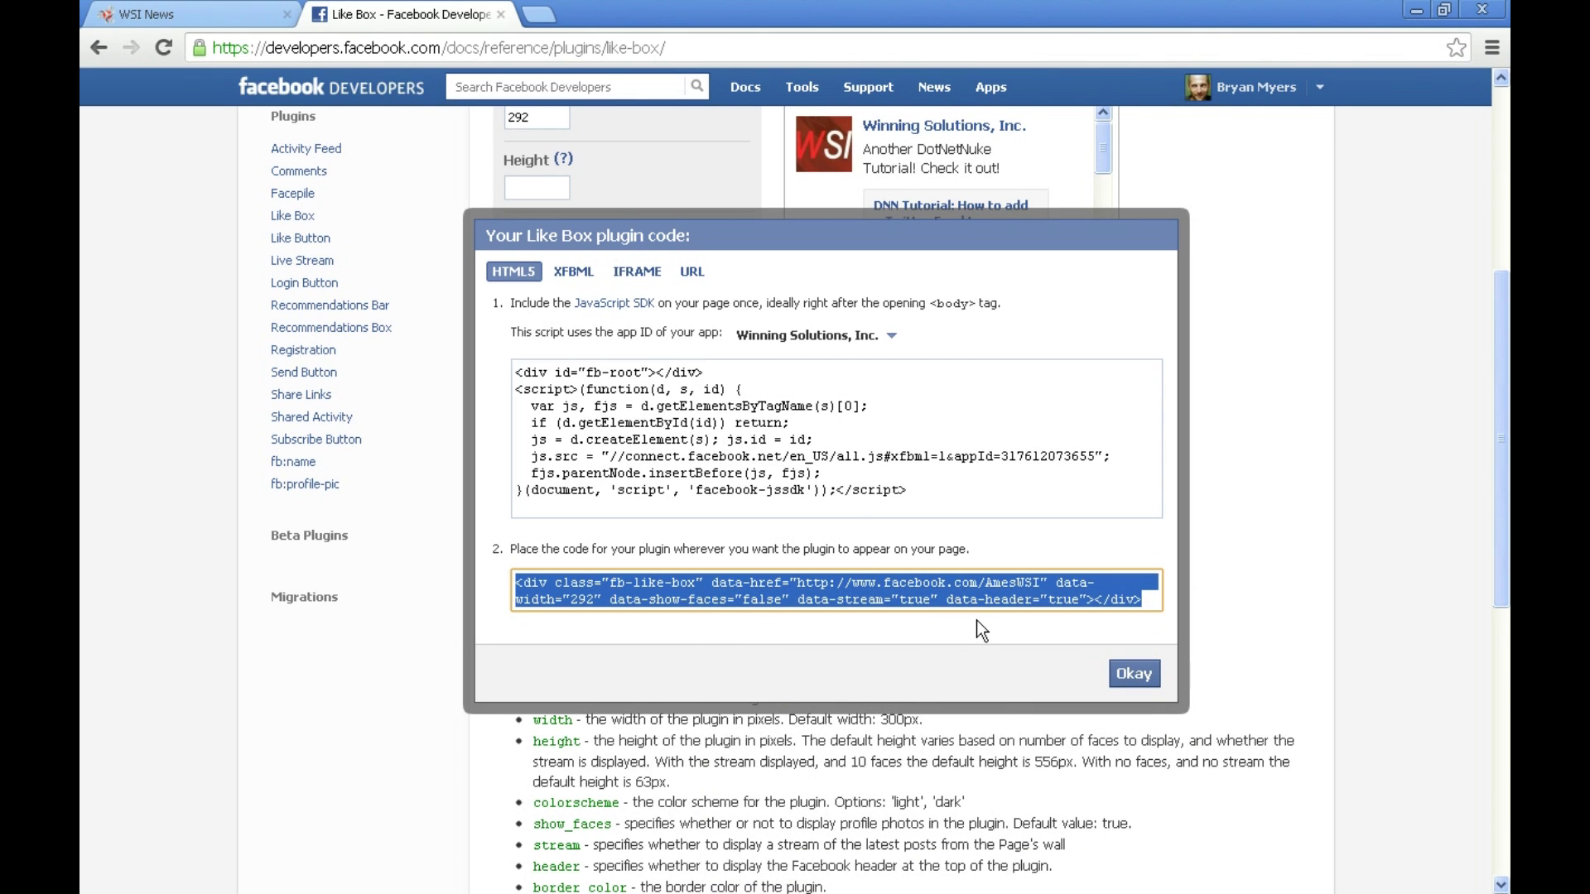
right_click(926, 584)
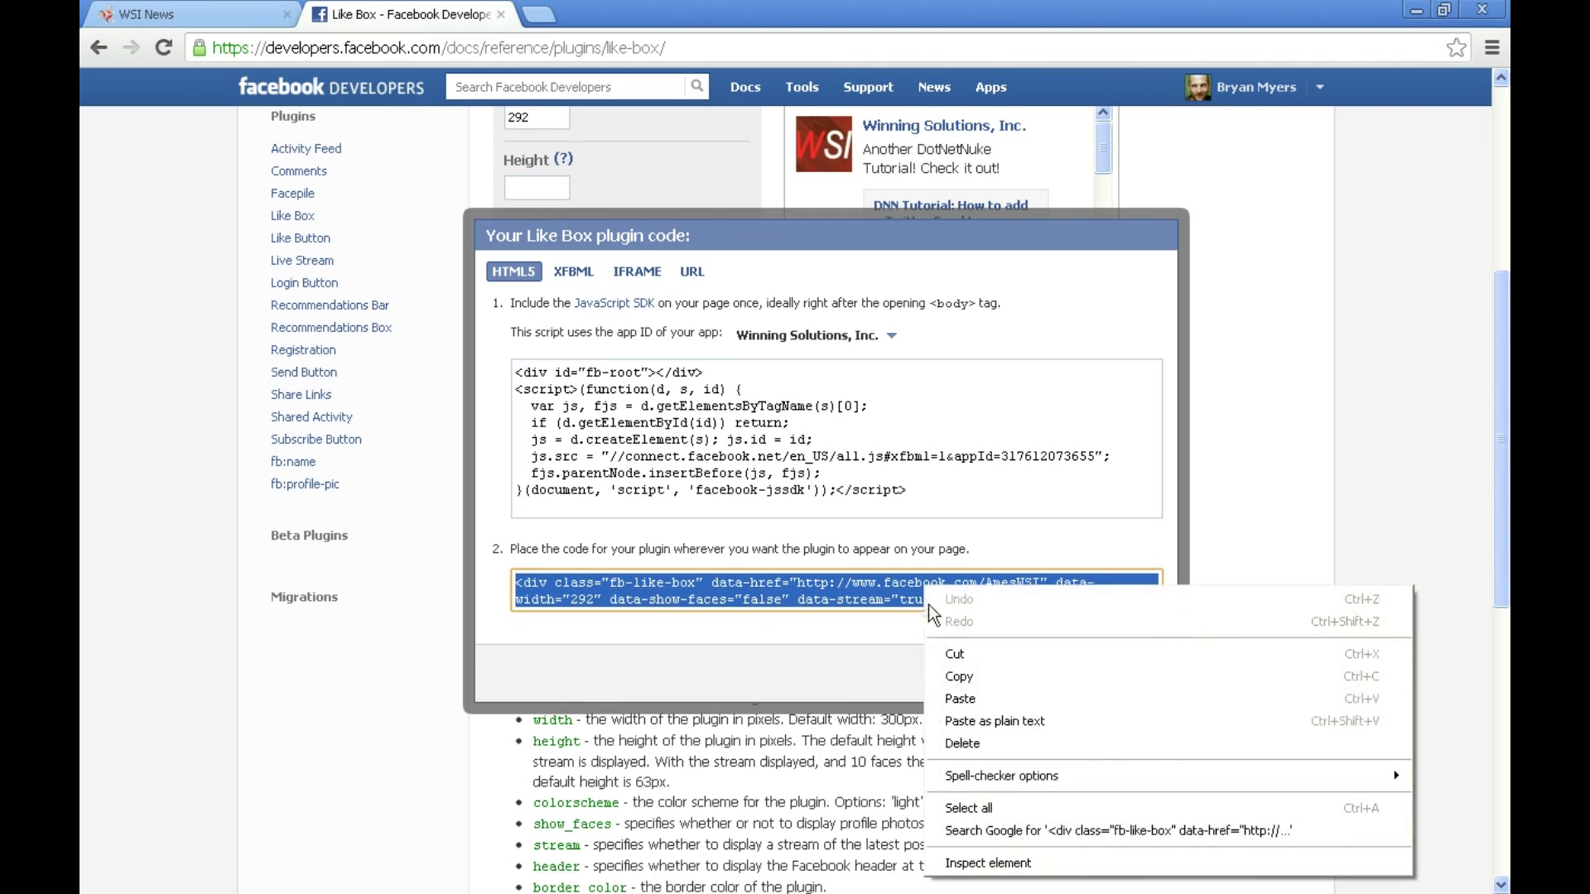
click(798, 589)
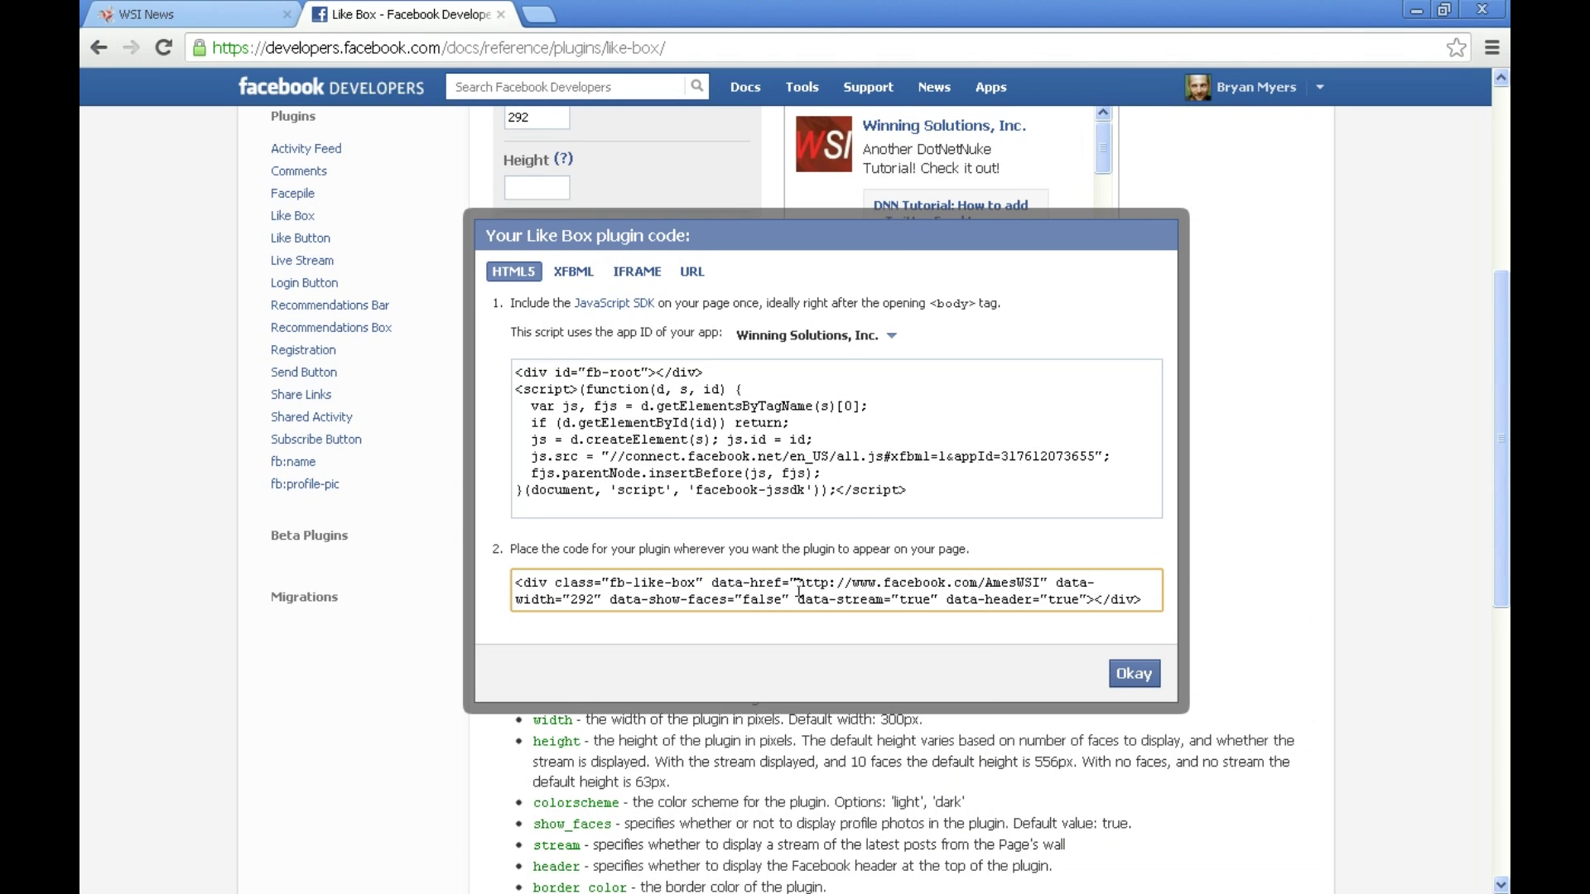
key(ctrl+a)
key(ctrl+c)
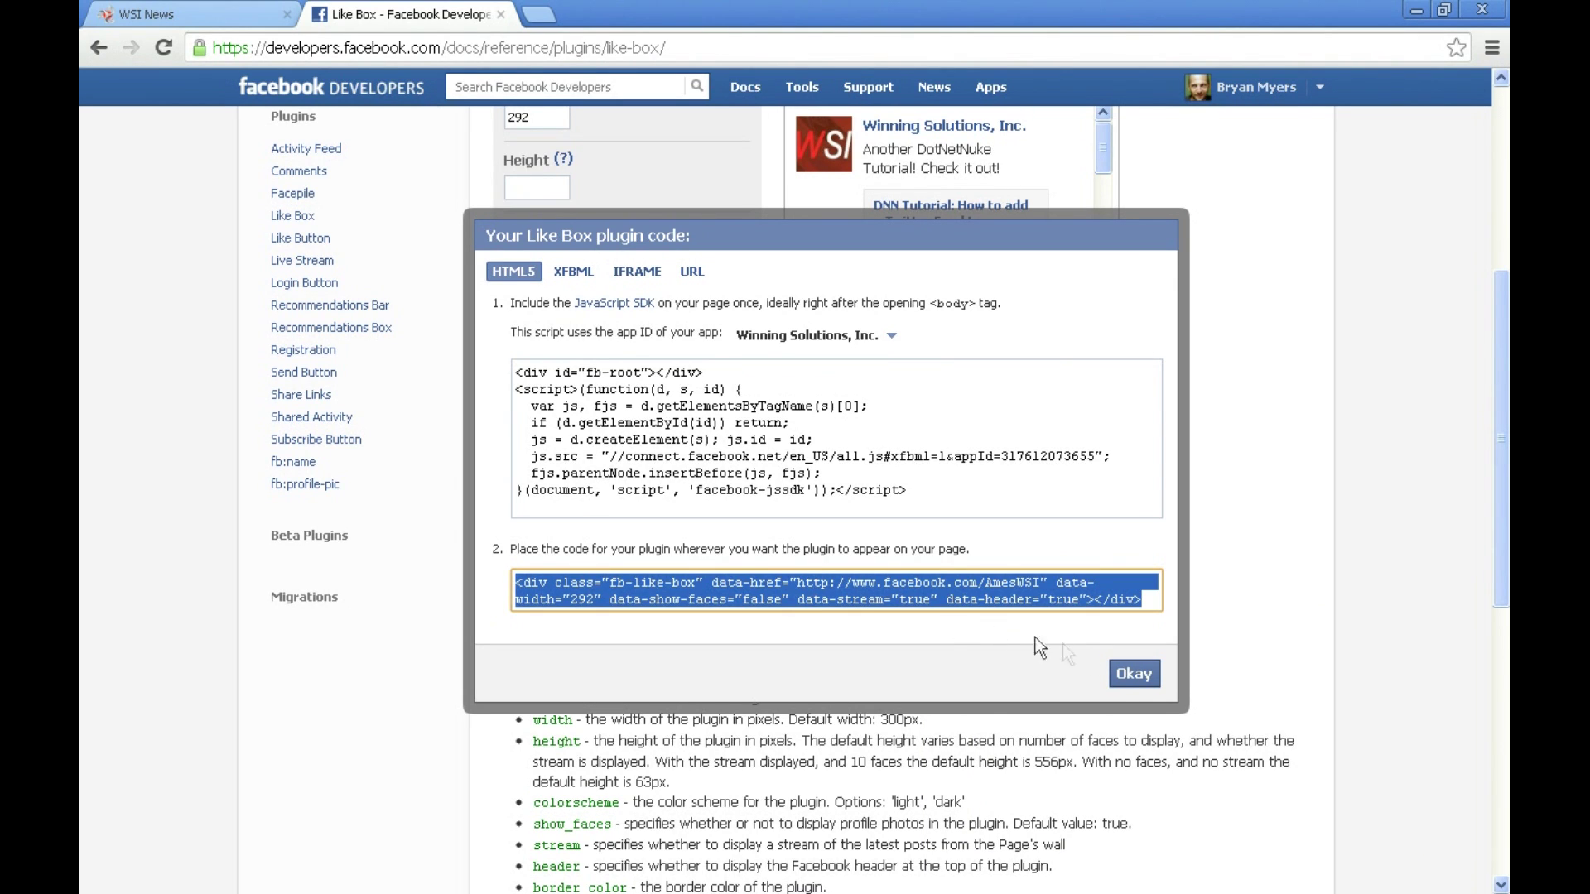
click(1134, 673)
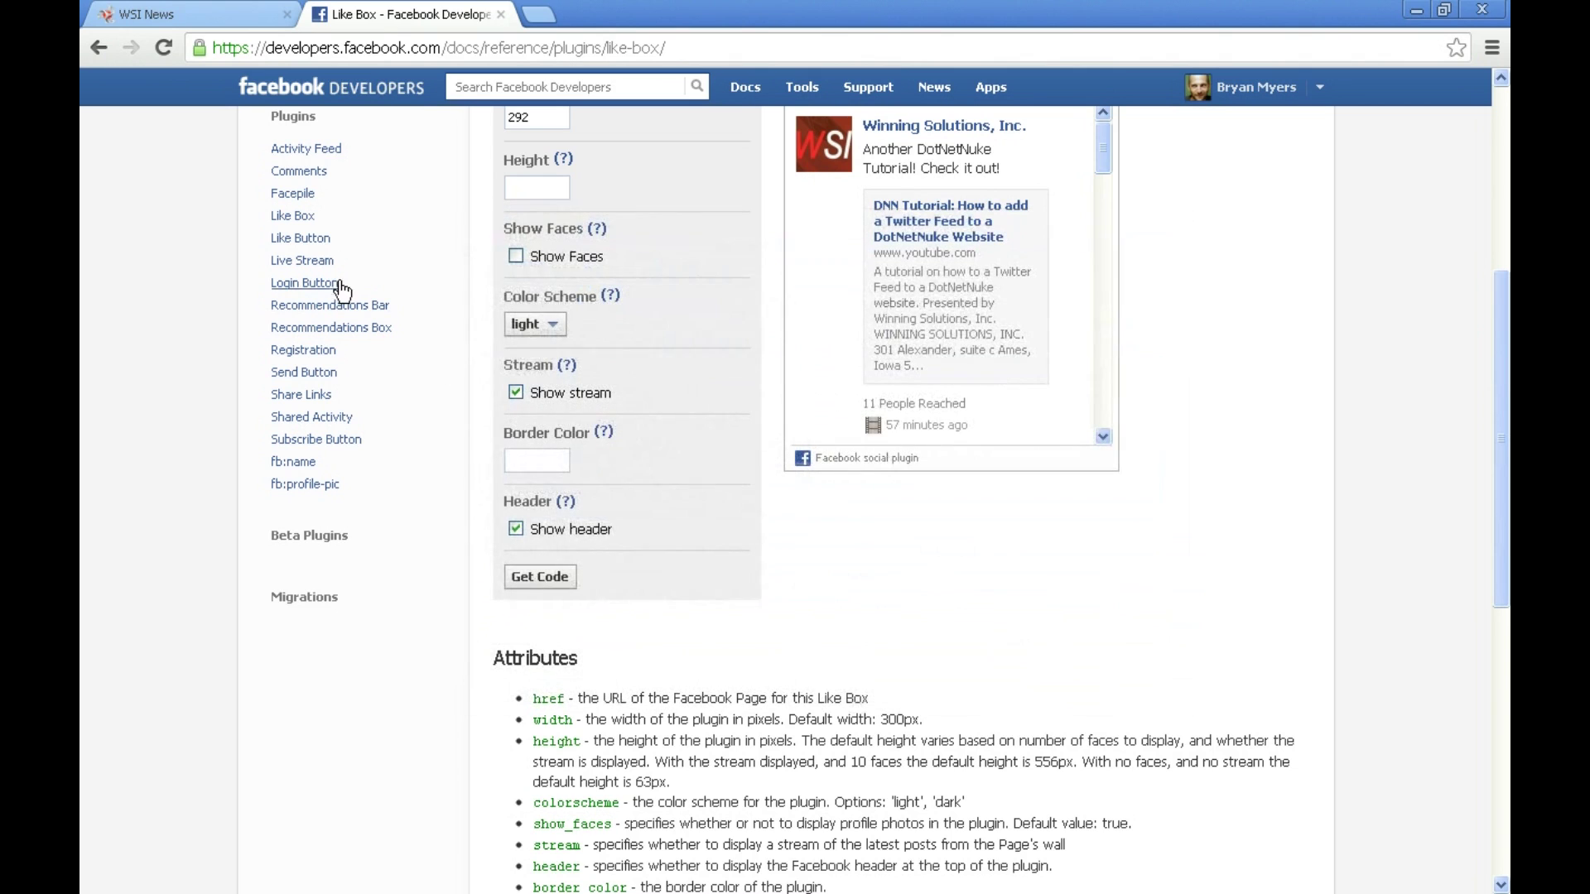
click(206, 18)
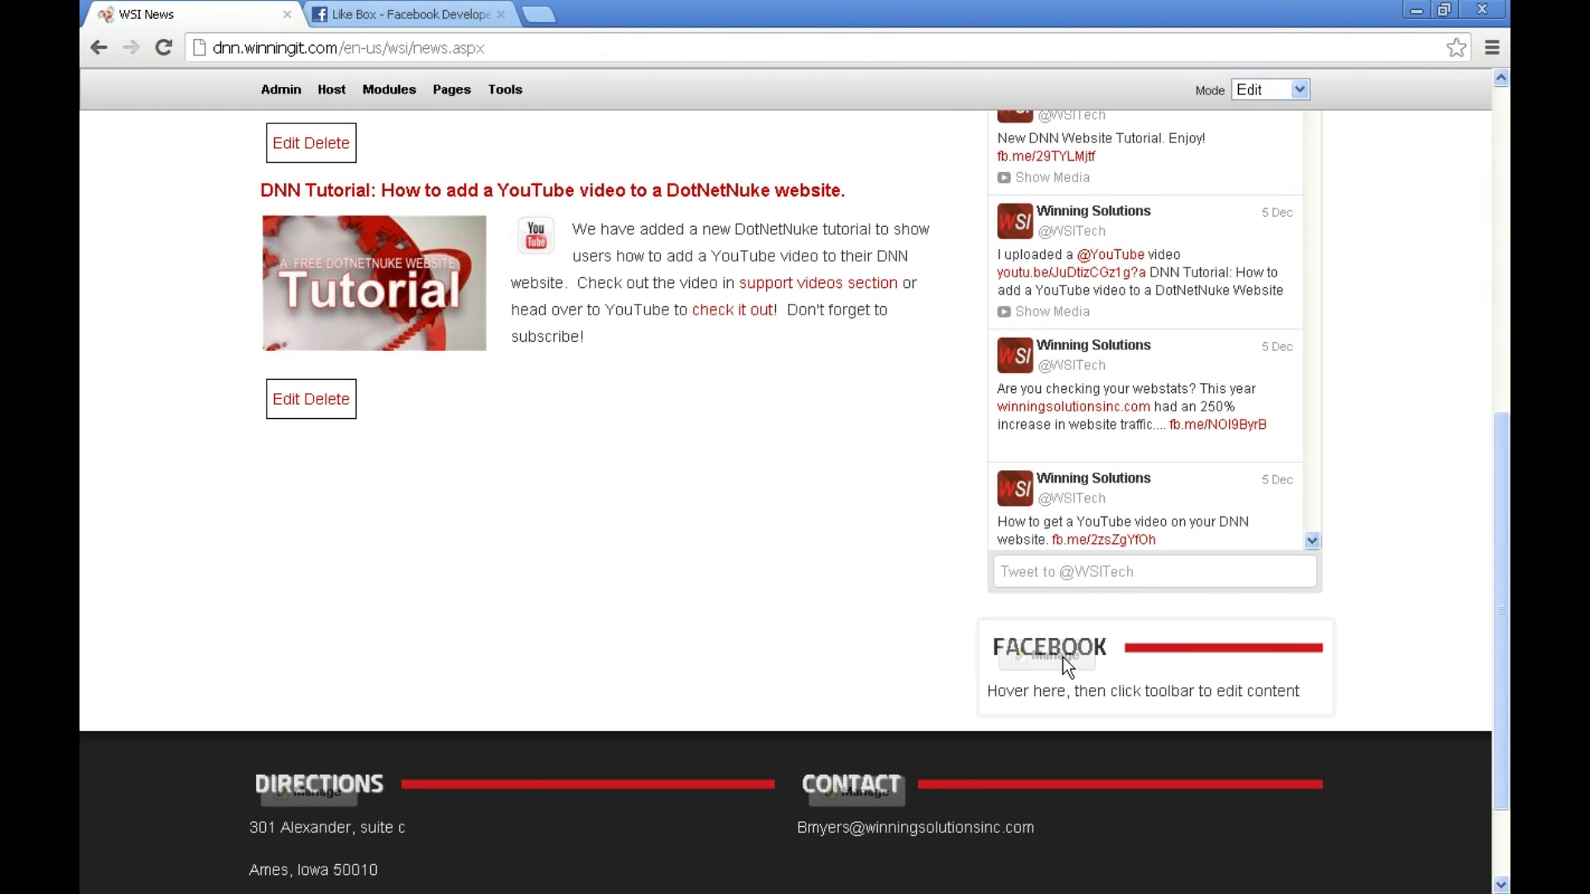
- In HTML view, replace 'Add Content...' with the pasted Like Box div code and save
mouse_move(1061, 656)
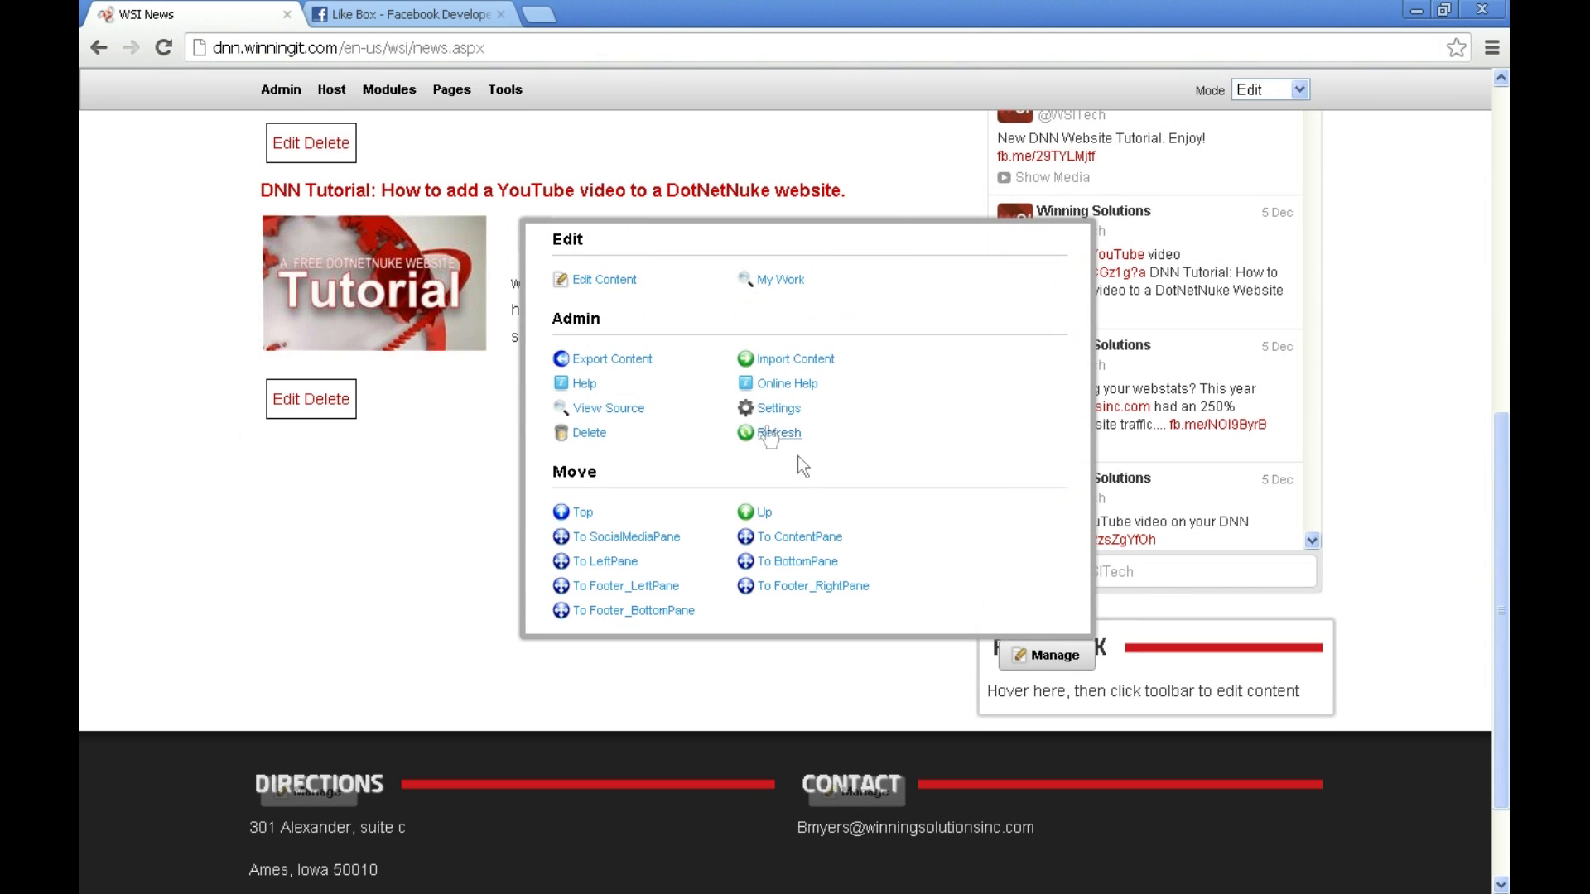
click(607, 281)
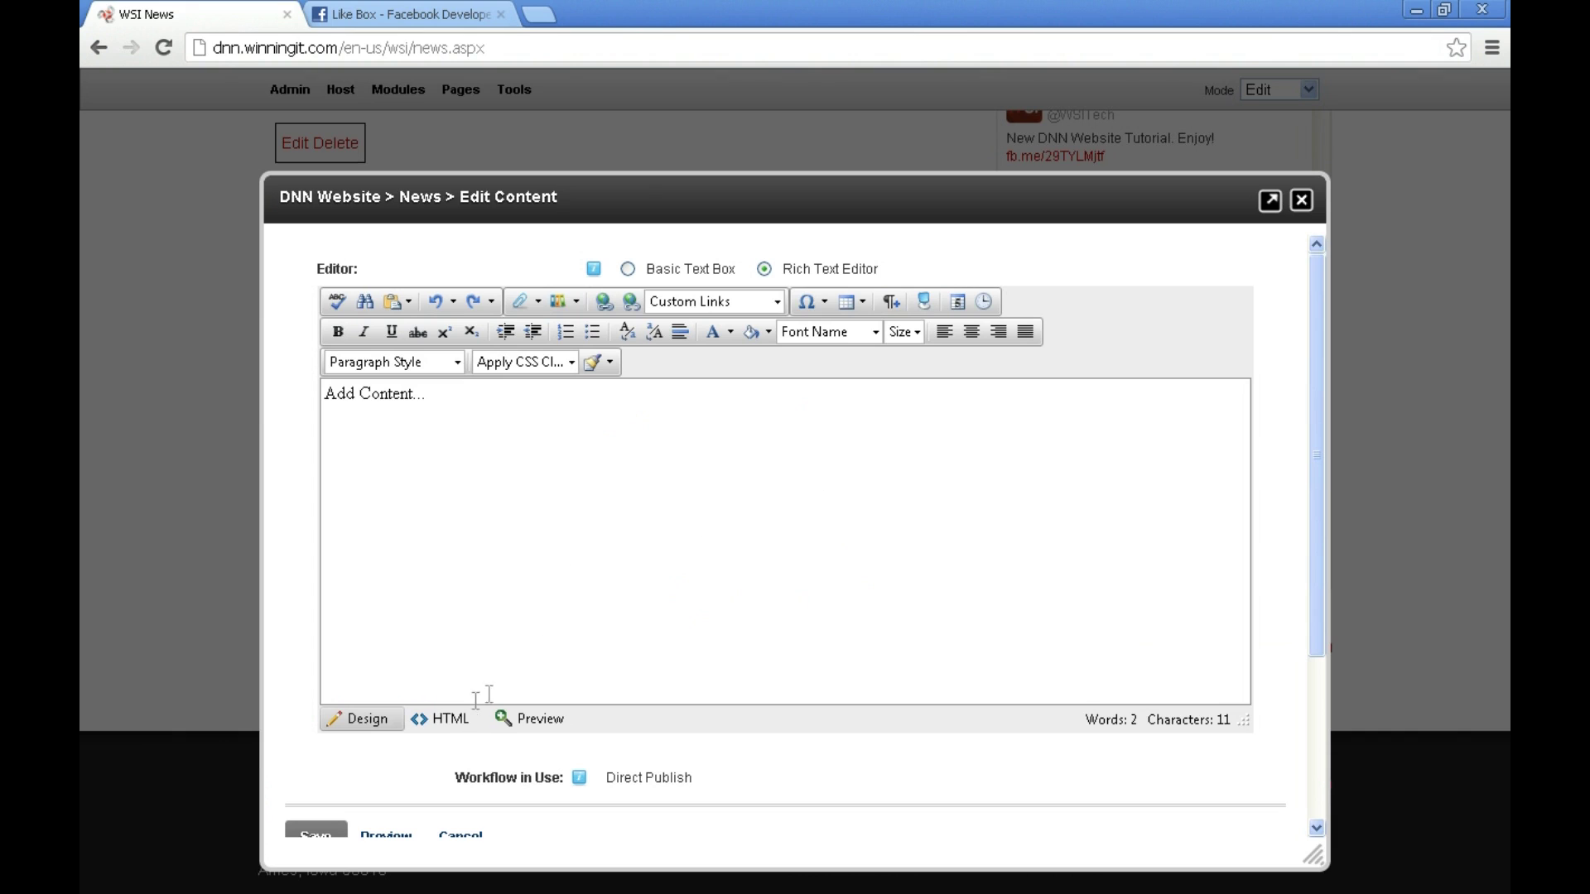
click(444, 726)
drag(563, 413, 291, 408)
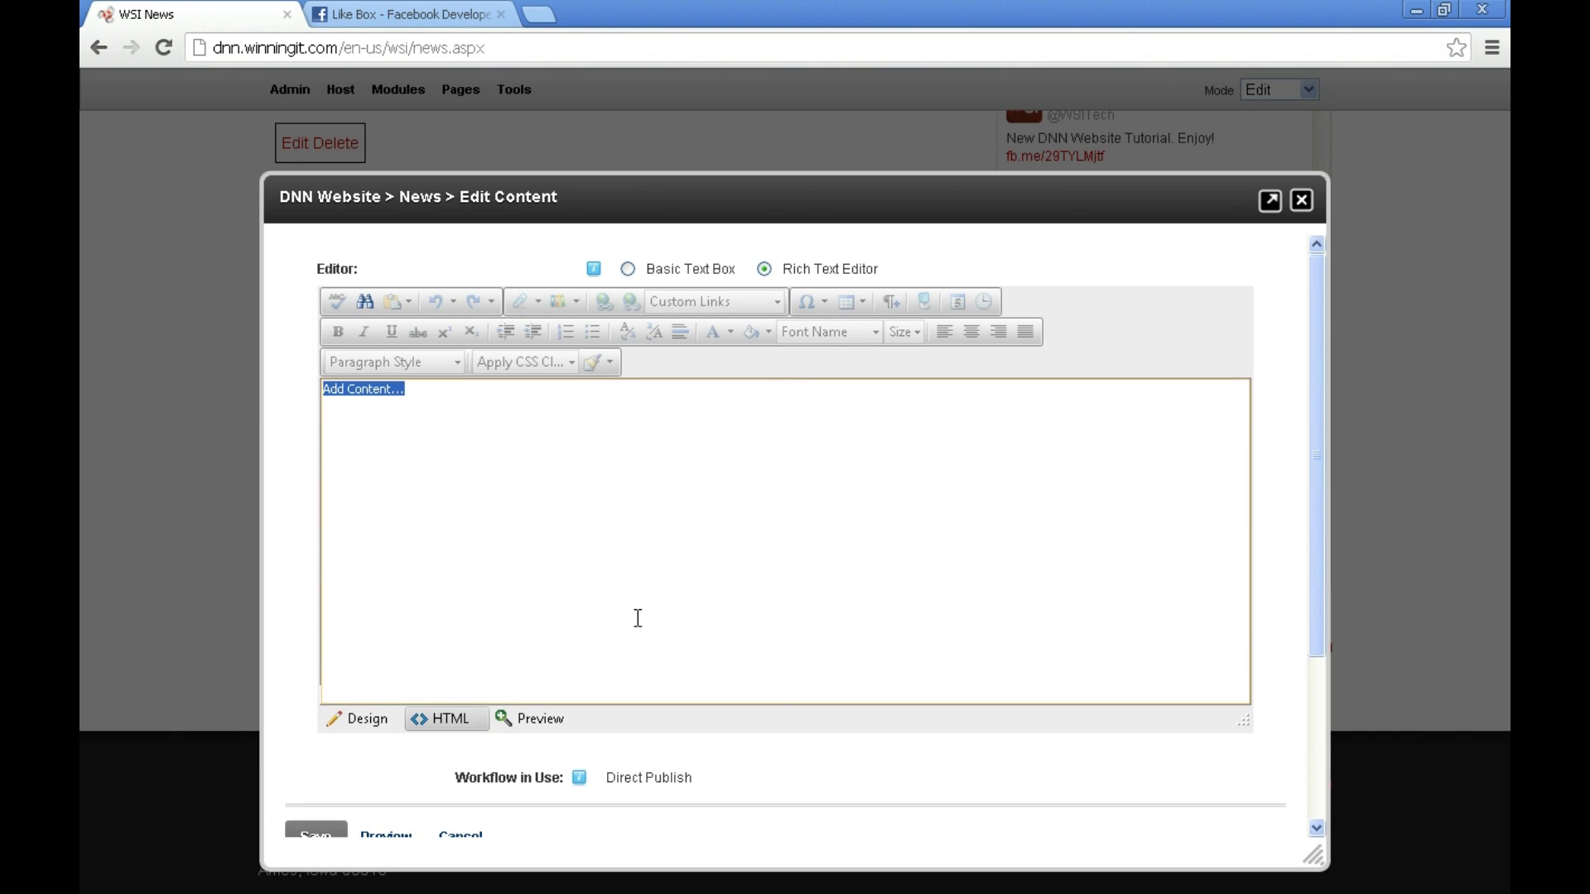
key(BackSpace)
key(ctrl+v)
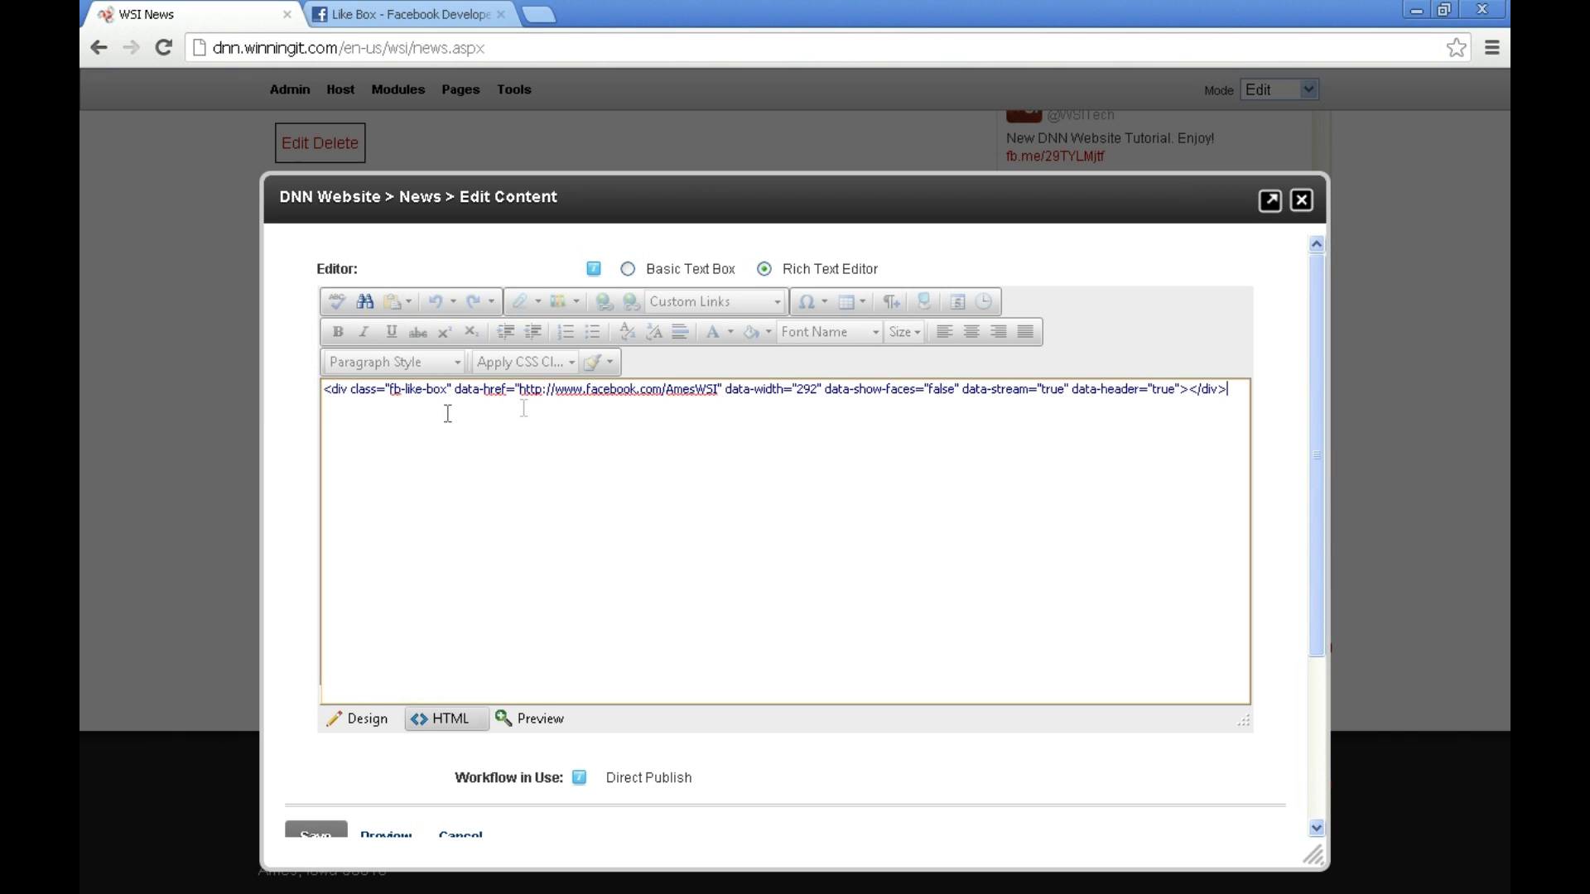
scroll(604, 530, down, 2)
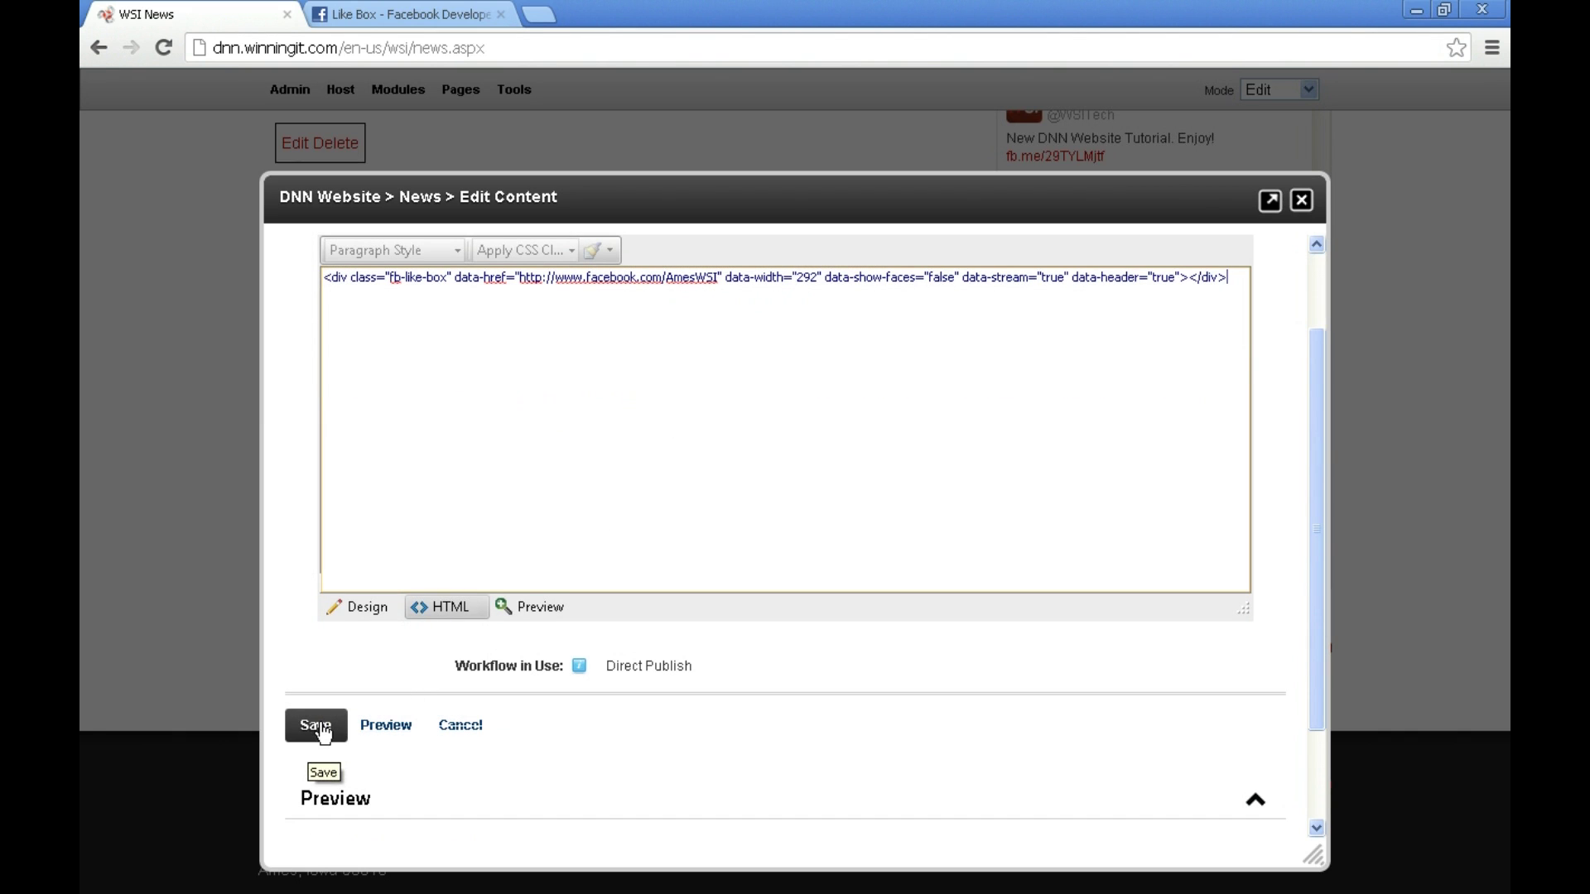
click(323, 729)
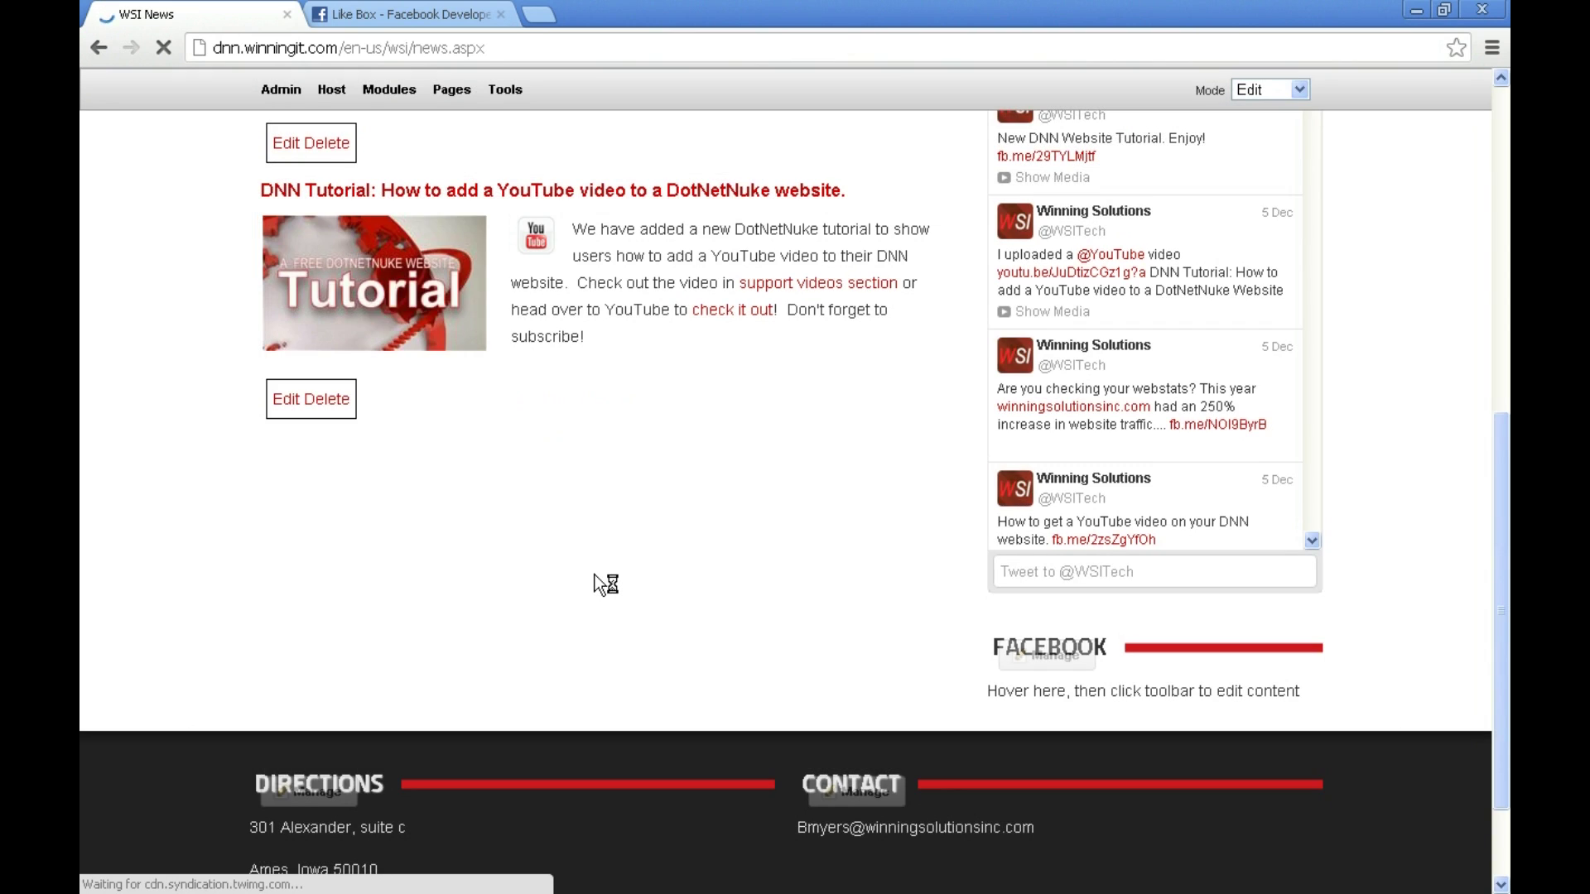
- Scroll down to the Facebook module showing the Winning Solutions, Inc. Like Box feed
scroll(600, 584, down, 10)
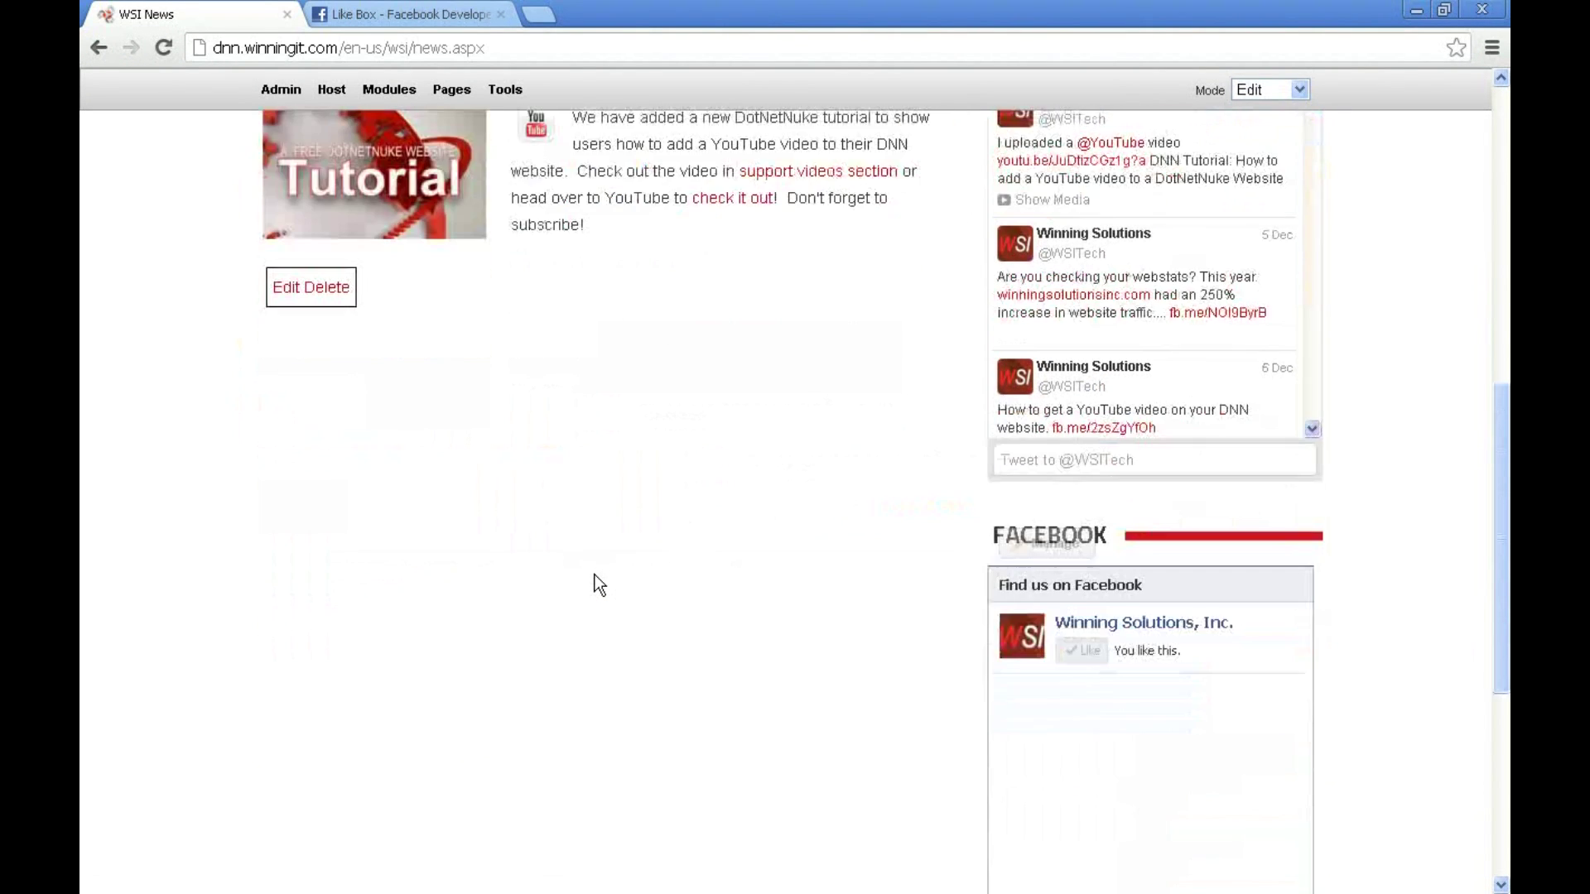
scroll(599, 585, down, 3)
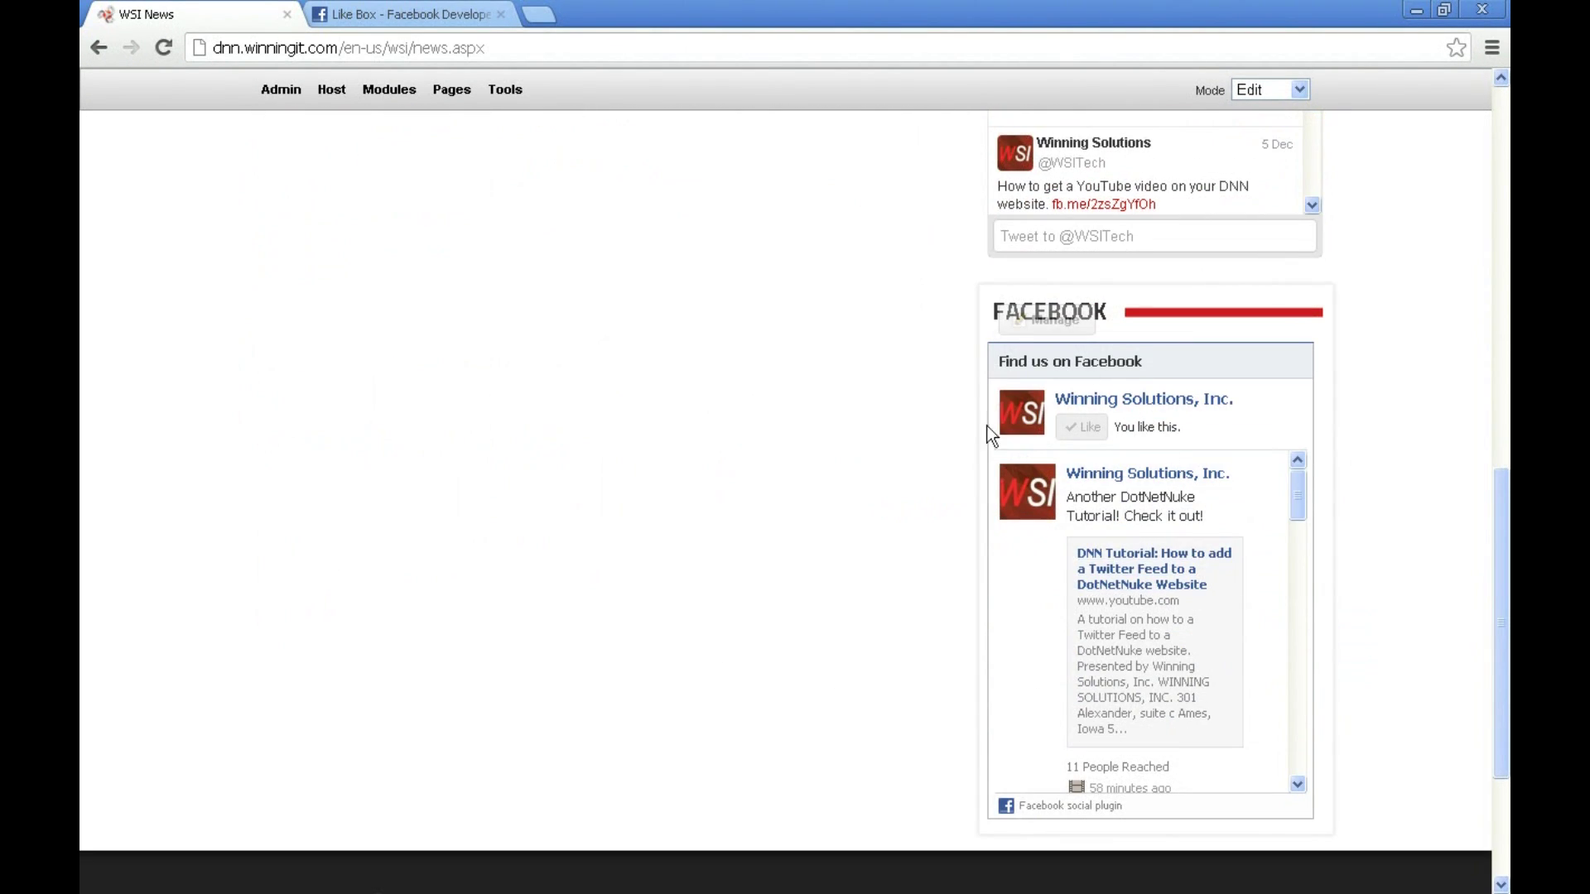